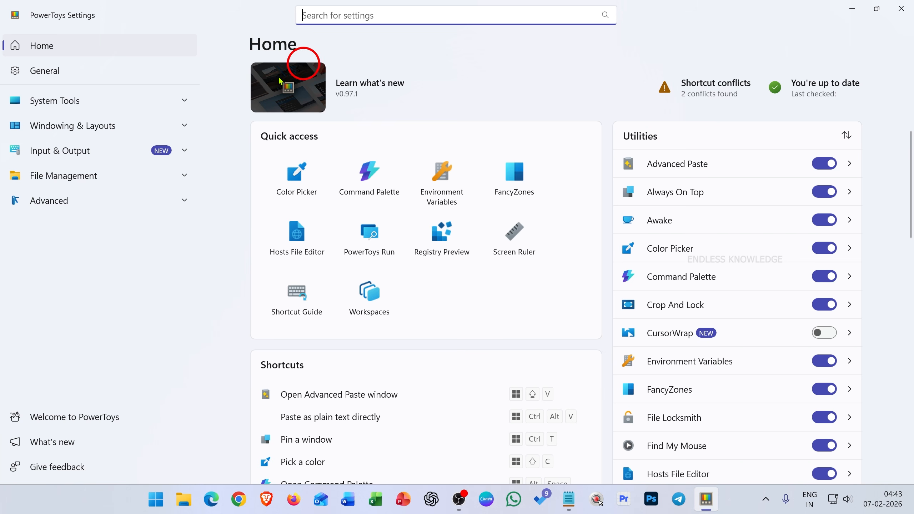
Look through the utilities and shortcuts listed on the PowerToys home page.
scroll(680, 234, "down", 2)
scroll(680, 234, "down", 12)
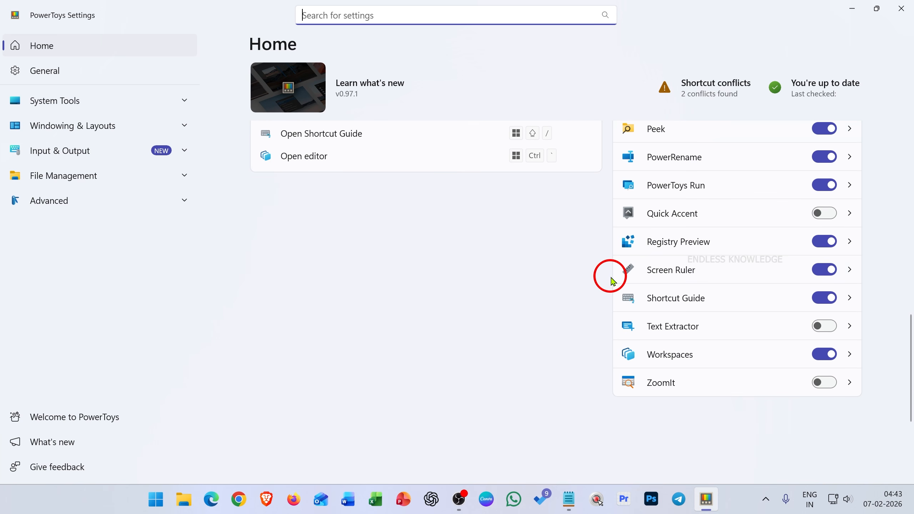
scroll(614, 277, "up", 8)
scroll(612, 281, "up", 5)
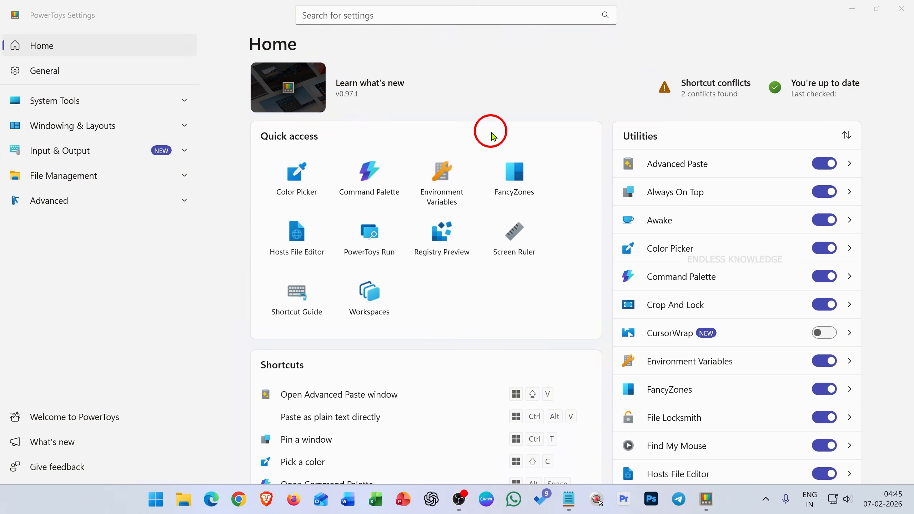
Open Windows Settings, look over its home page, and close it.
key("super")
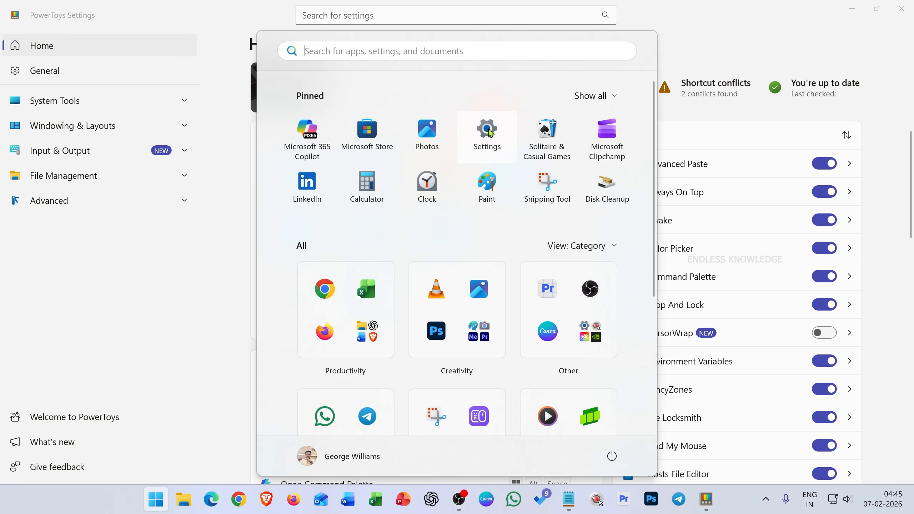
left_click(489, 131)
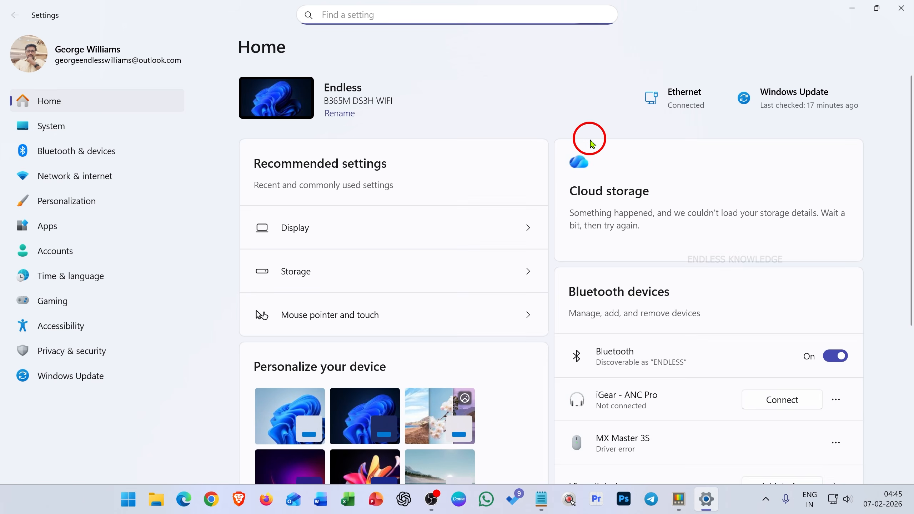
scroll(542, 162, "down", 5)
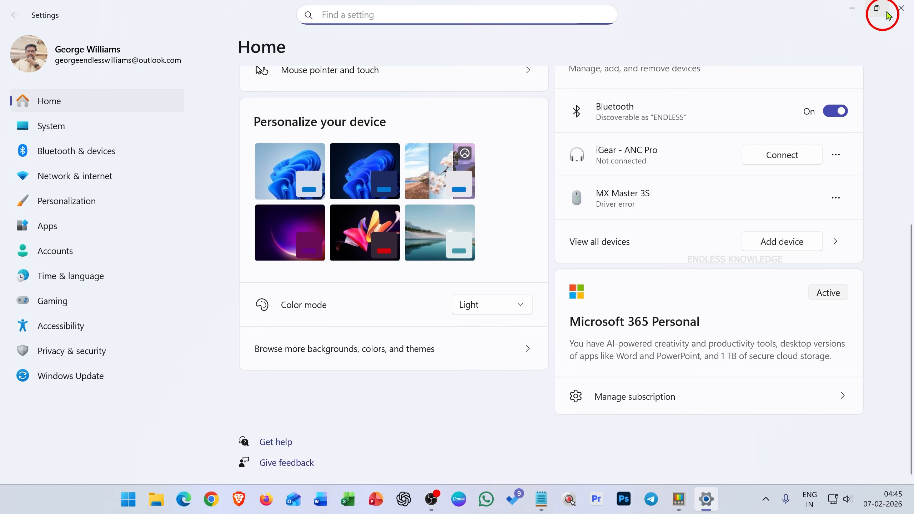
left_click(907, 5)
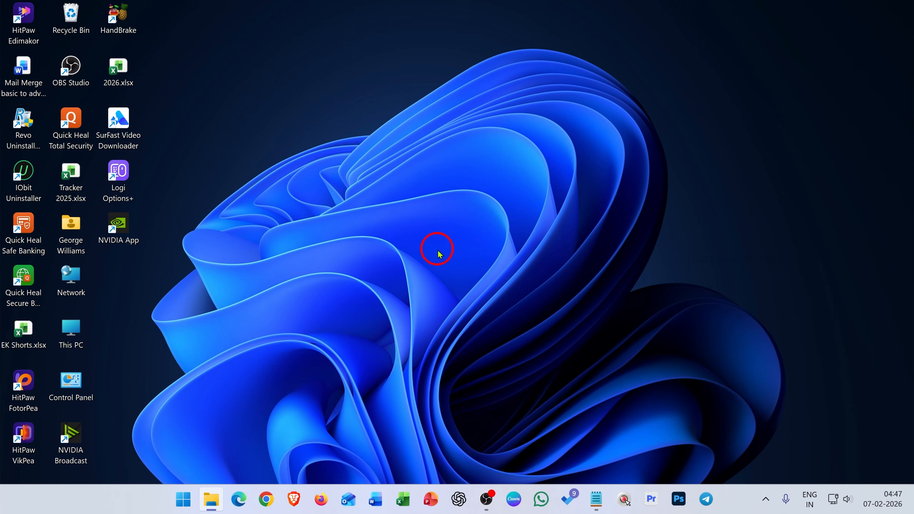
Search Windows for "stor" and open the Microsoft Store.
key("super")
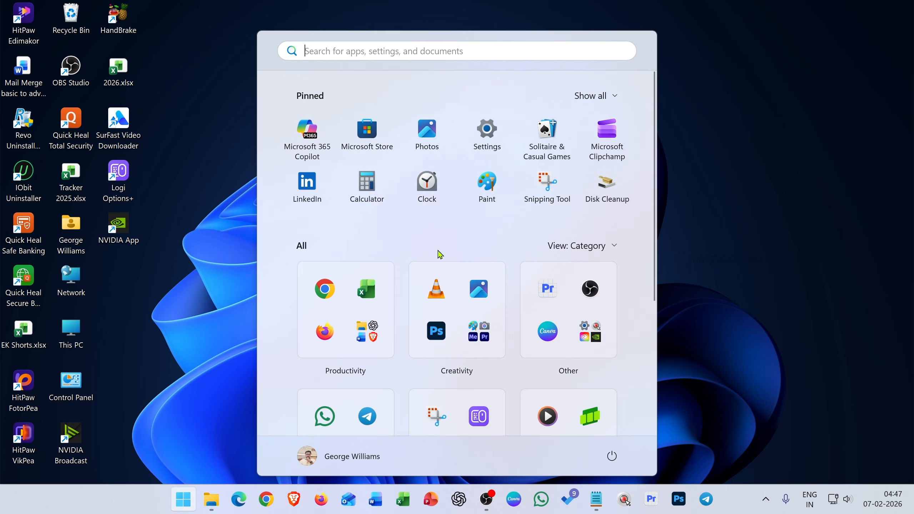
type("stor")
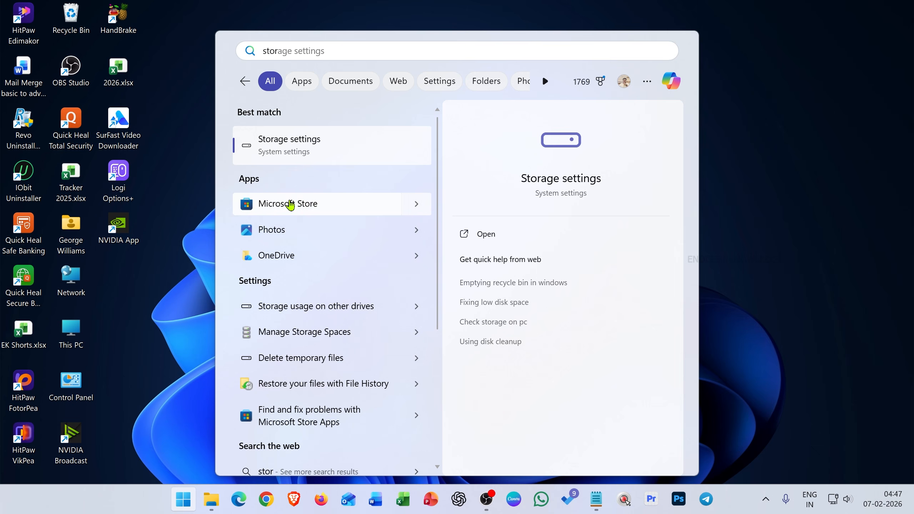
left_click(325, 203)
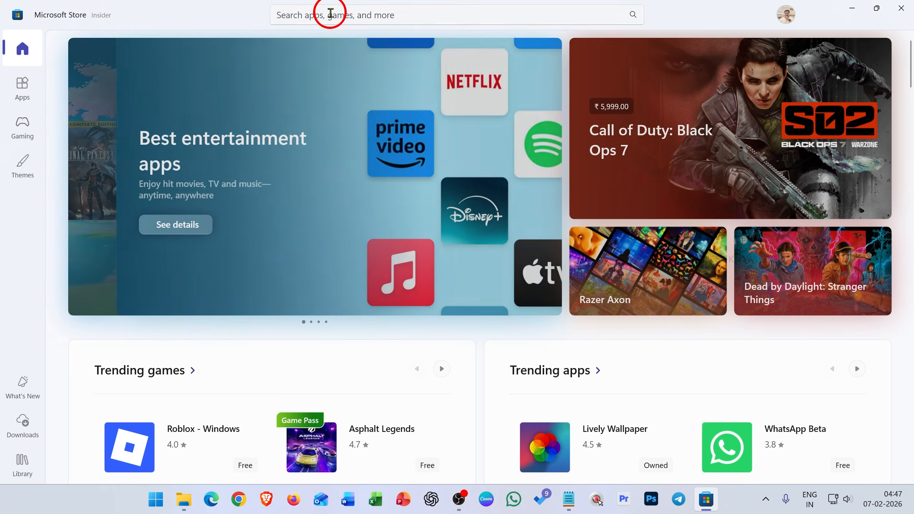
Search the Store for "power toys" and launch Microsoft PowerToys from its product page.
left_click(330, 13)
left_click(333, 40)
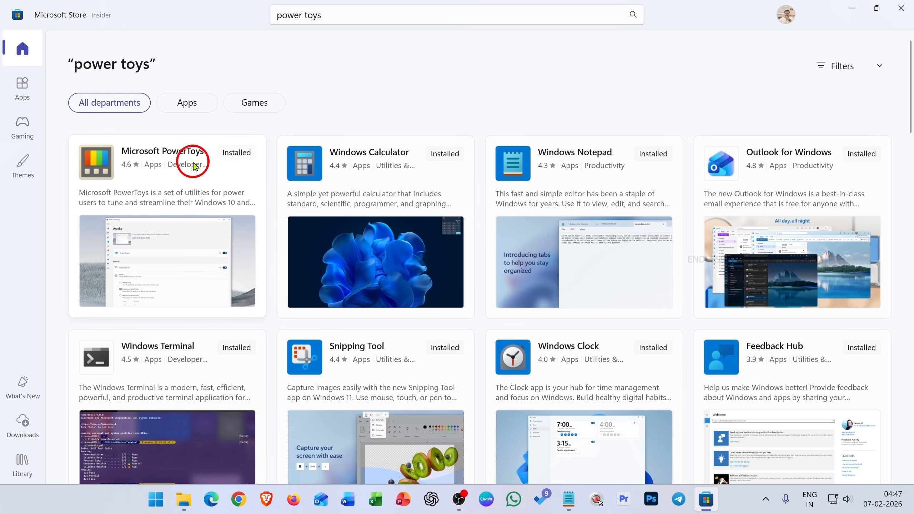
left_click(149, 156)
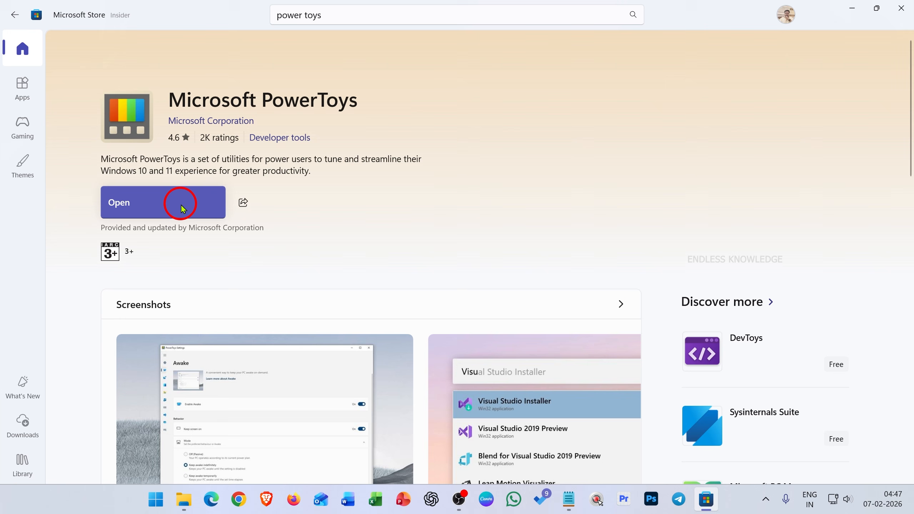
left_click(145, 193)
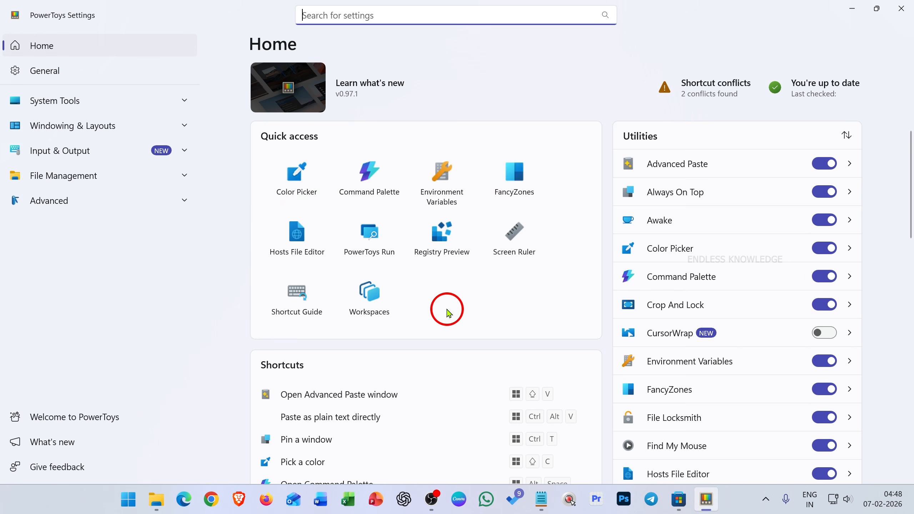
Review the shortcuts and the full list of utilities on the PowerToys home page.
scroll(483, 261, "down", 4)
scroll(325, 216, "down", 3)
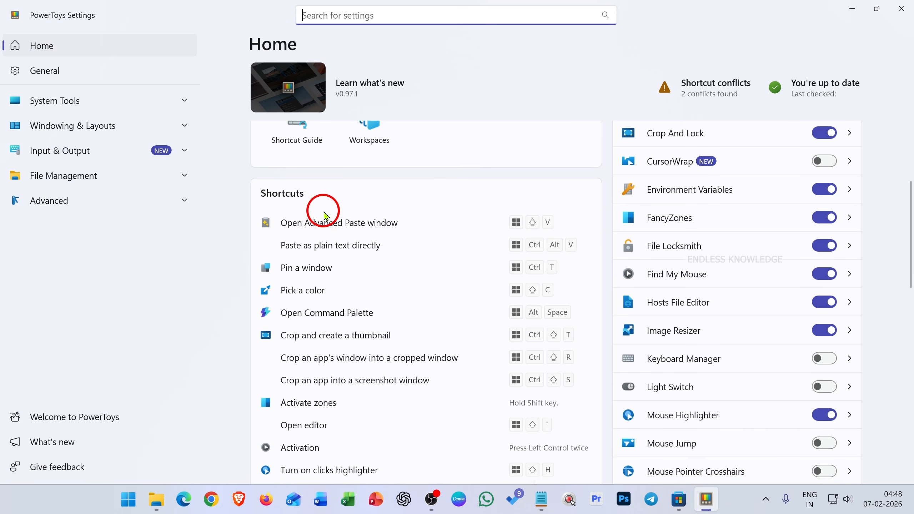
scroll(364, 202, "up", 2)
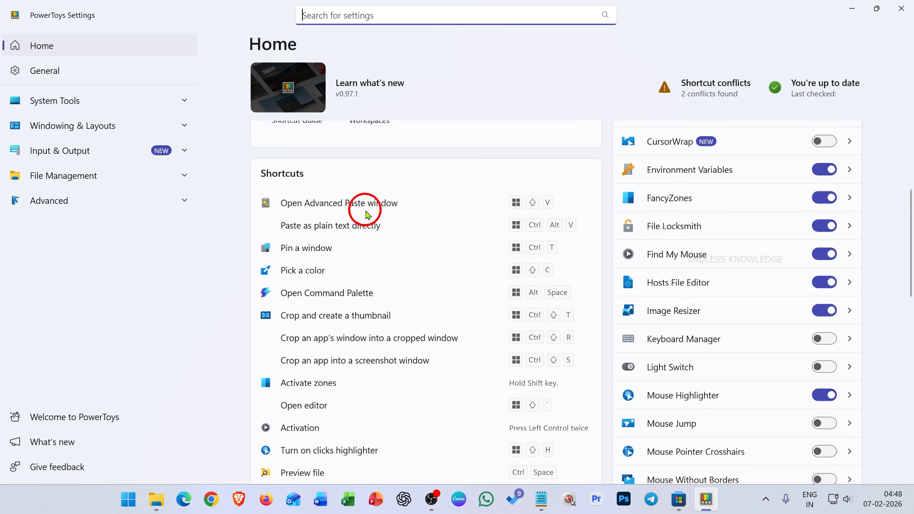
scroll(363, 209, "down", 10)
scroll(699, 359, "up", 10)
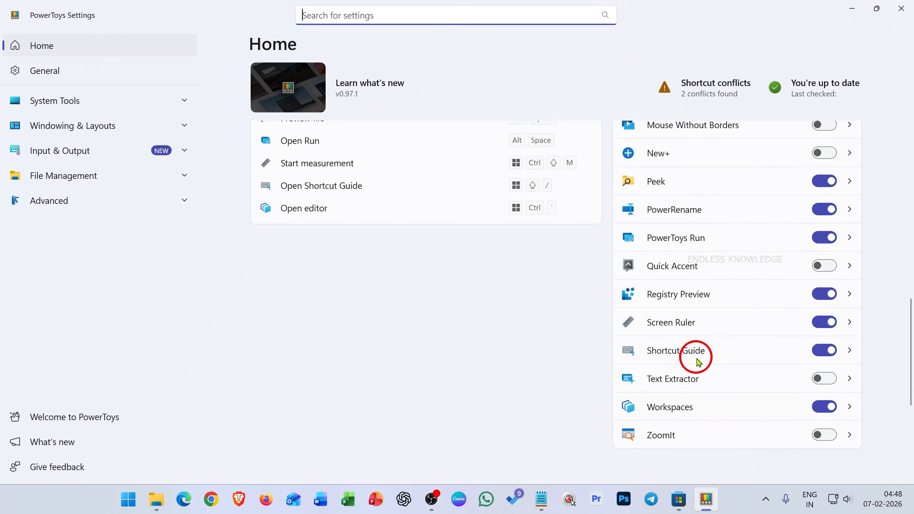
scroll(747, 184, "up", 3)
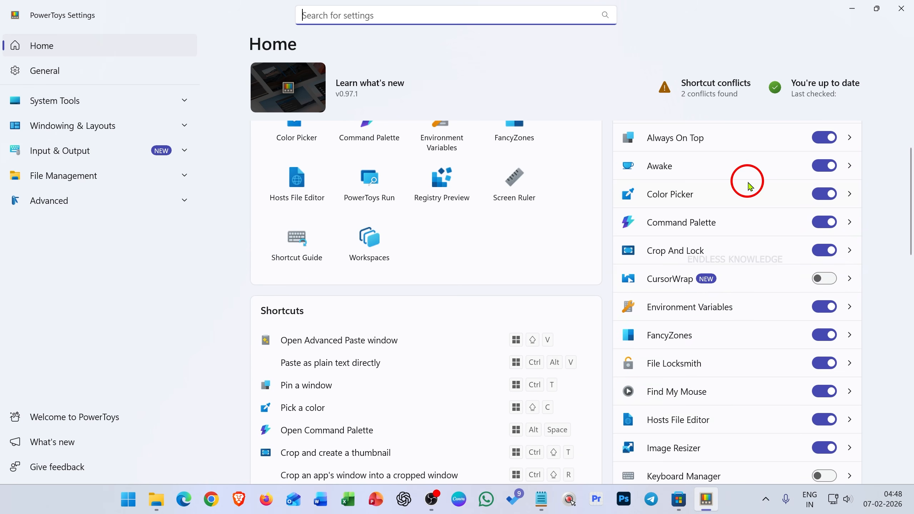
scroll(752, 180, "down", 6)
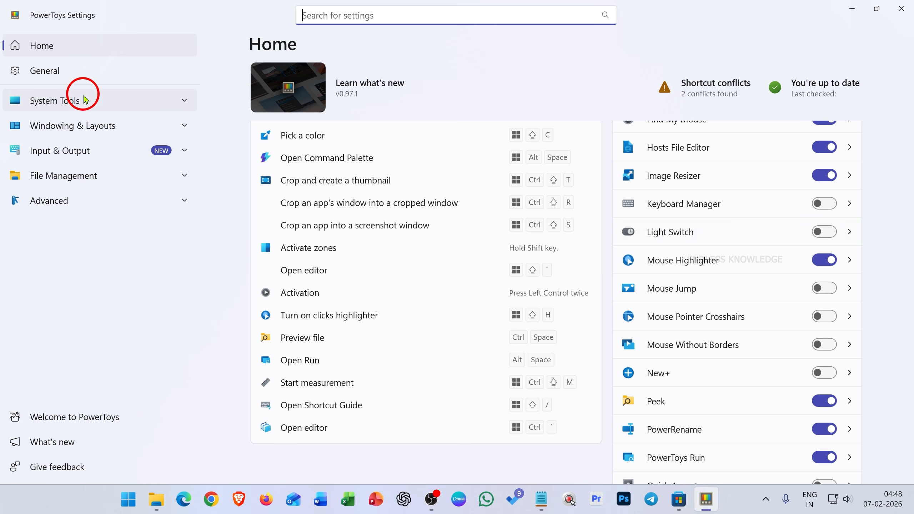
Expand and collapse the System Tools, Windowing & Layouts, Input & Output, File Management and Advanced groups to see their tools.
left_click(83, 101)
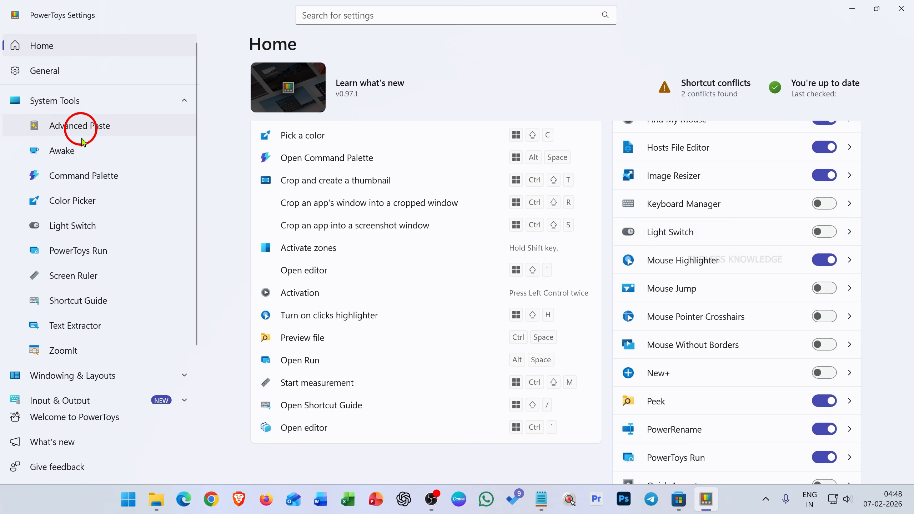
left_click(86, 384)
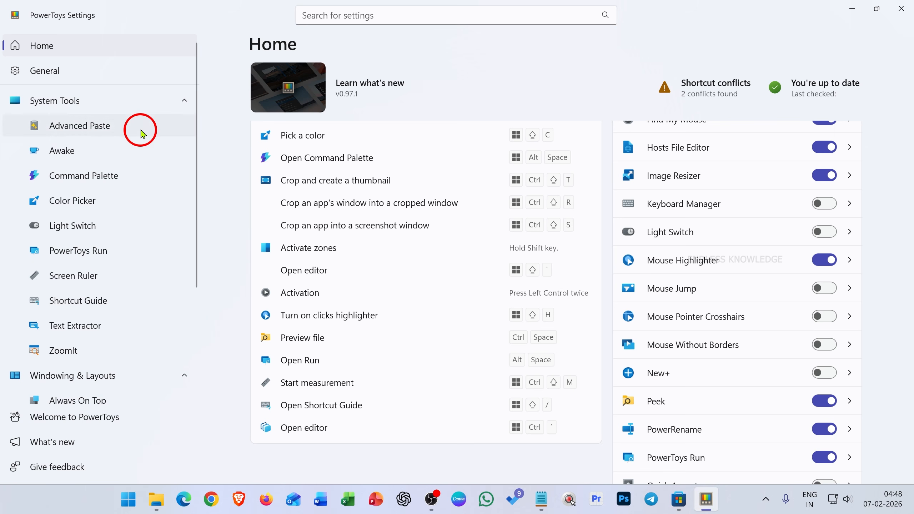
left_click(134, 100)
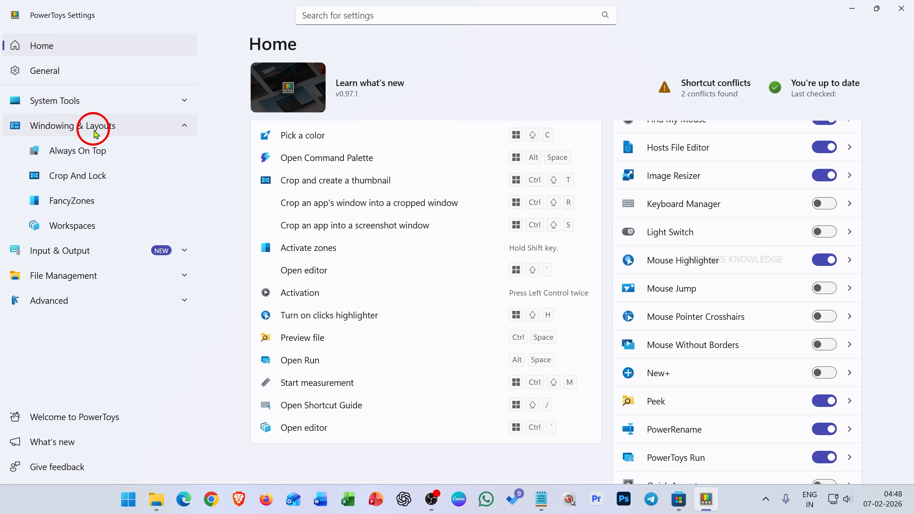
left_click(94, 125)
left_click(94, 151)
left_click(93, 151)
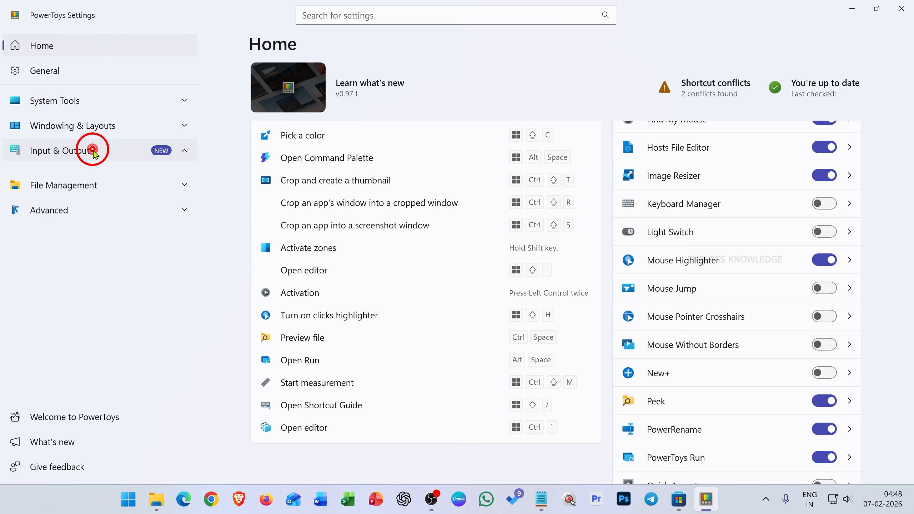
left_click(93, 180)
left_click(91, 178)
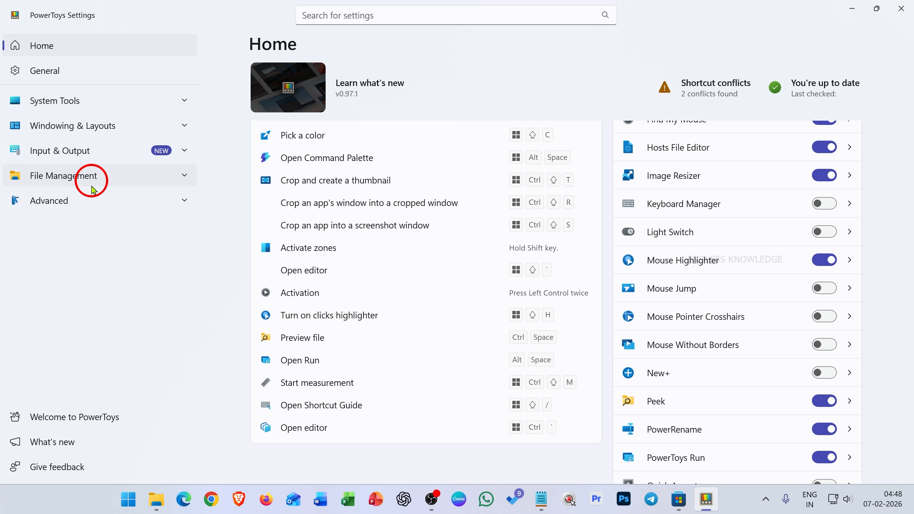
left_click(86, 202)
left_click(88, 206)
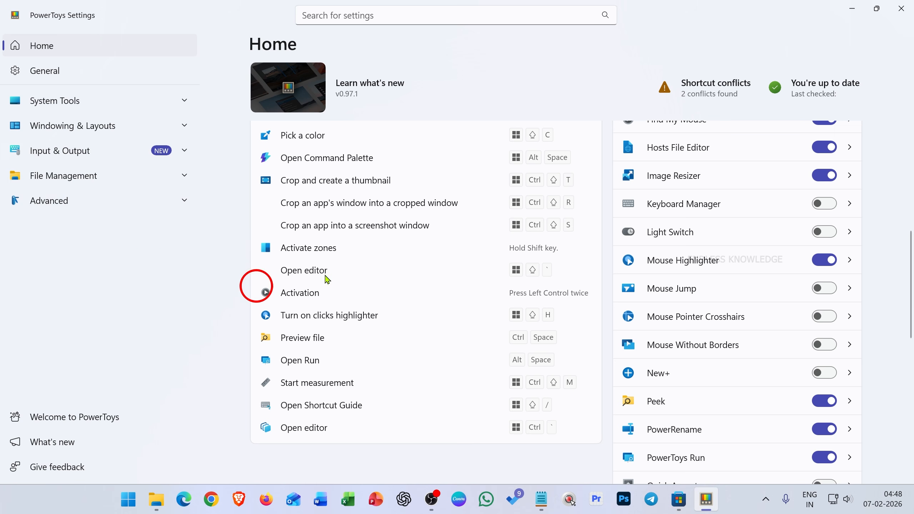
Close the PowerToys settings window and minimize the Microsoft Store.
scroll(413, 228, "up", 5)
scroll(416, 232, "up", 2)
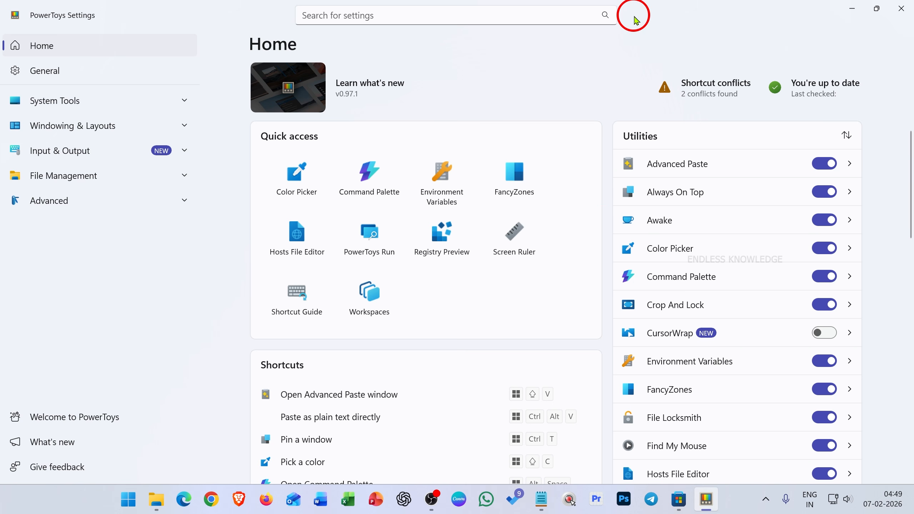
left_click(908, 15)
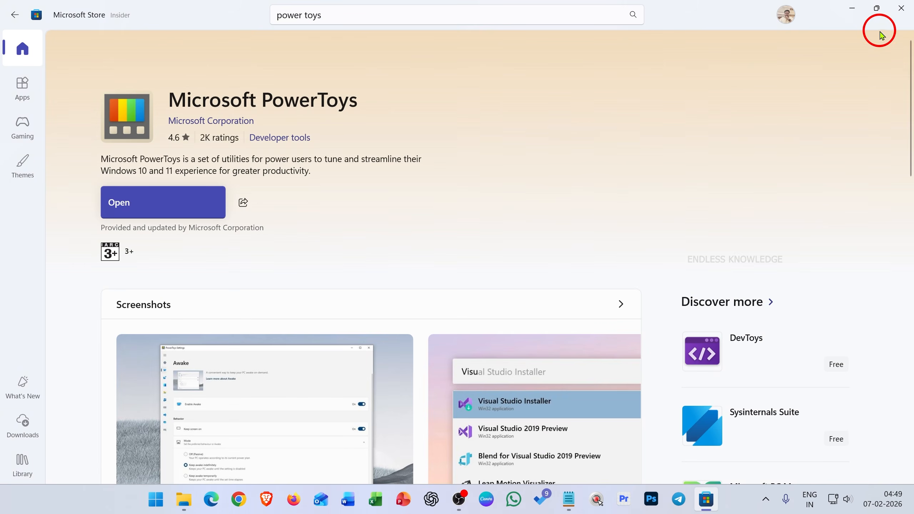
left_click(858, 13)
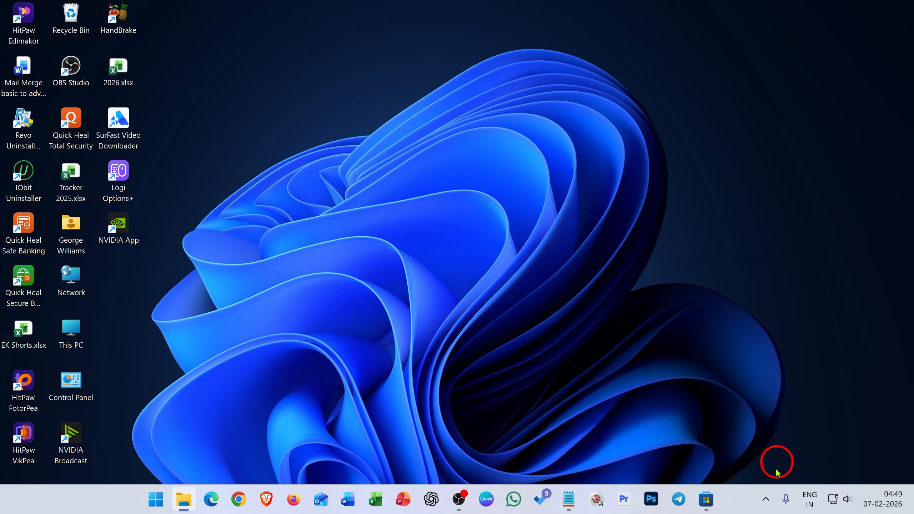
Open PowerToys quick access from the system tray, review its list of all apps, and return to the quick access view.
left_click(766, 499)
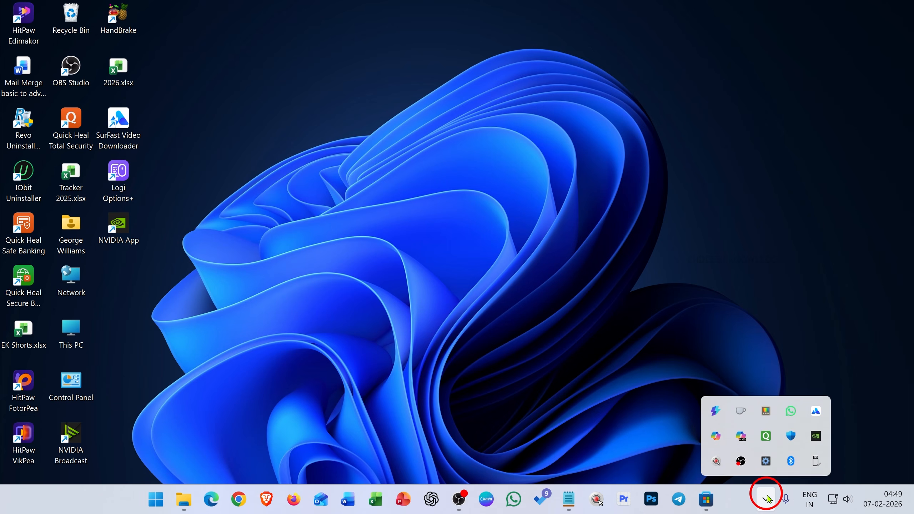
left_click(770, 414)
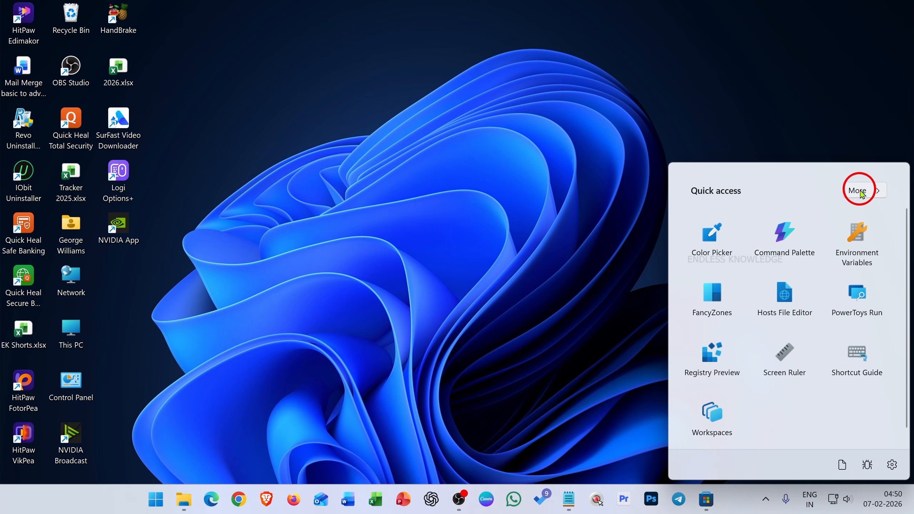
left_click(859, 189)
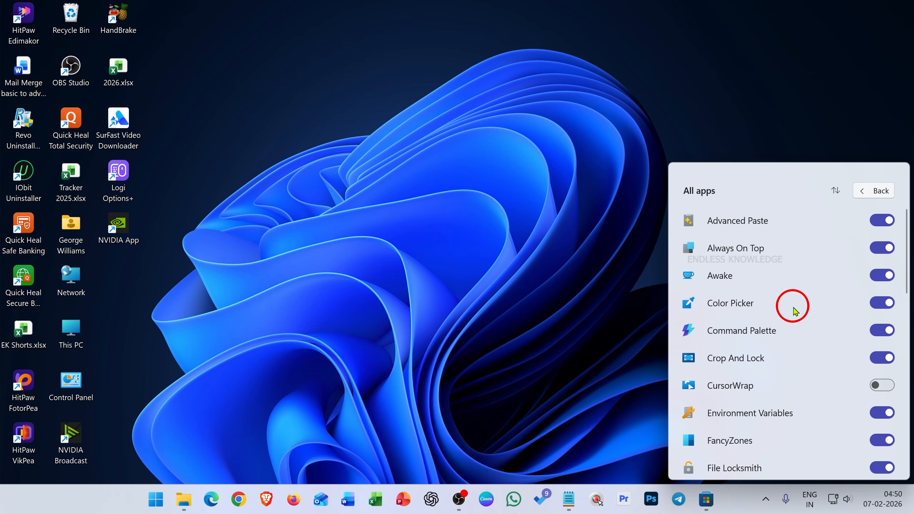
scroll(793, 307, "down", 1)
scroll(795, 311, "down", 10)
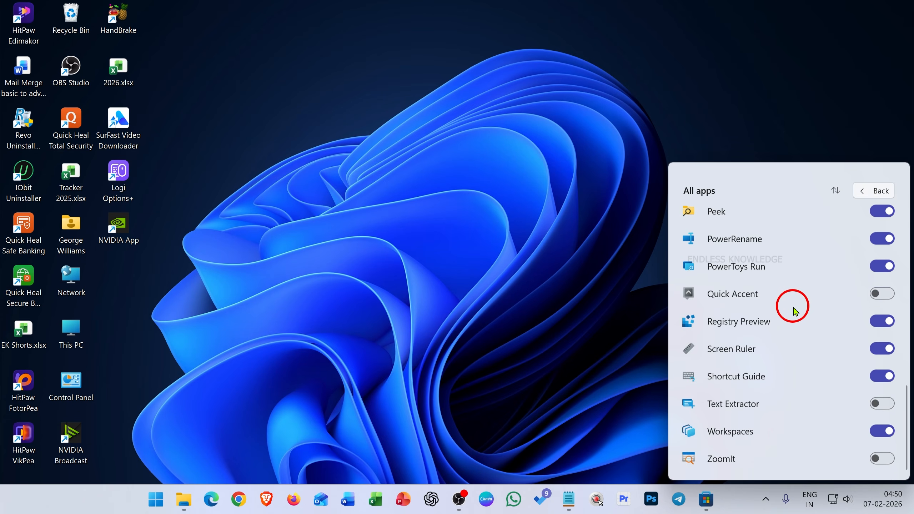
scroll(794, 308, "up", 10)
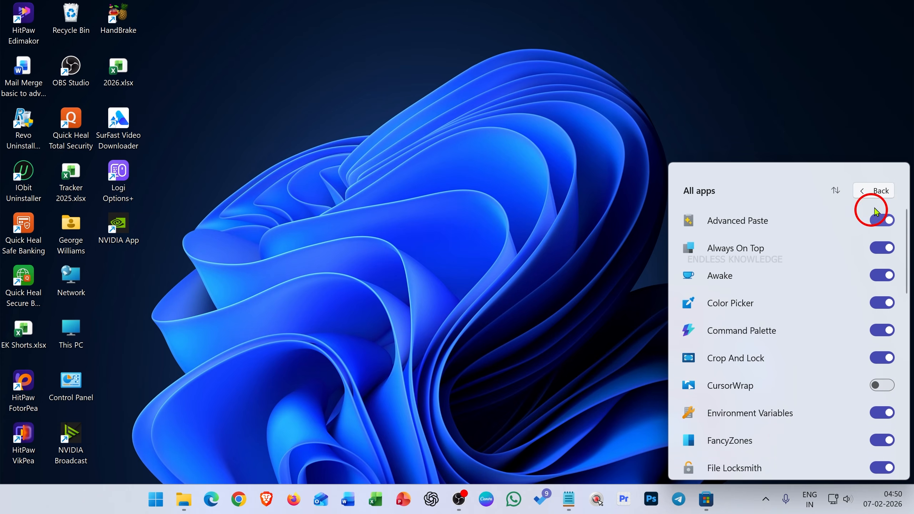
left_click(884, 191)
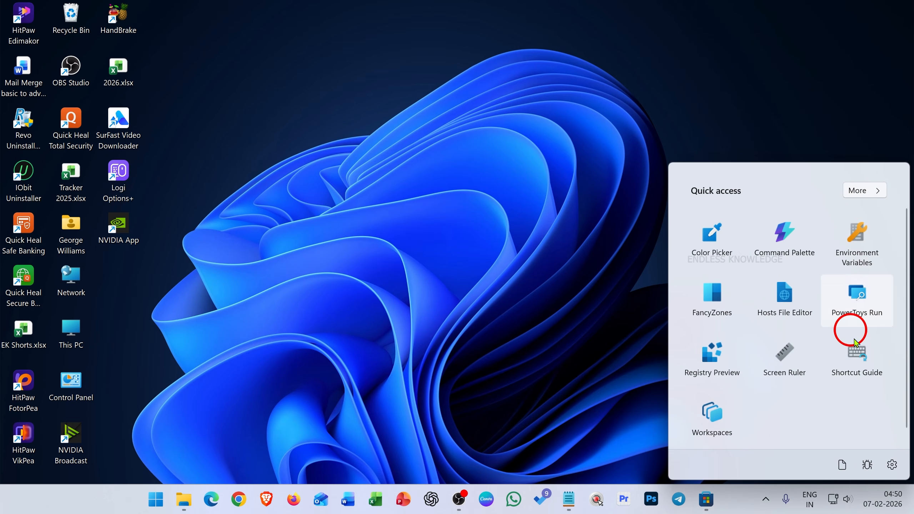
Open the PowerToys settings window from quick access and close it.
left_click(892, 465)
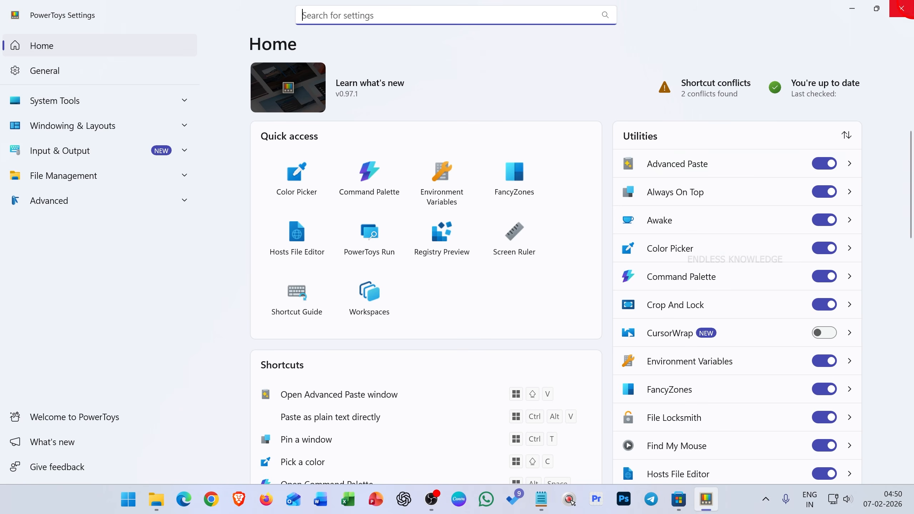
left_click(901, 8)
Open the PowerToys settings window directly from PowerToys in the hidden system tray area.
left_click(765, 499)
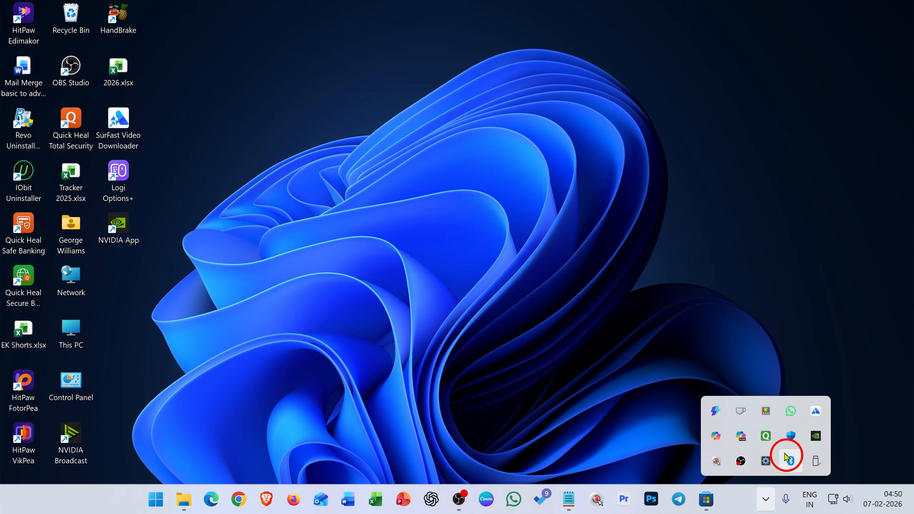
left_click(766, 411)
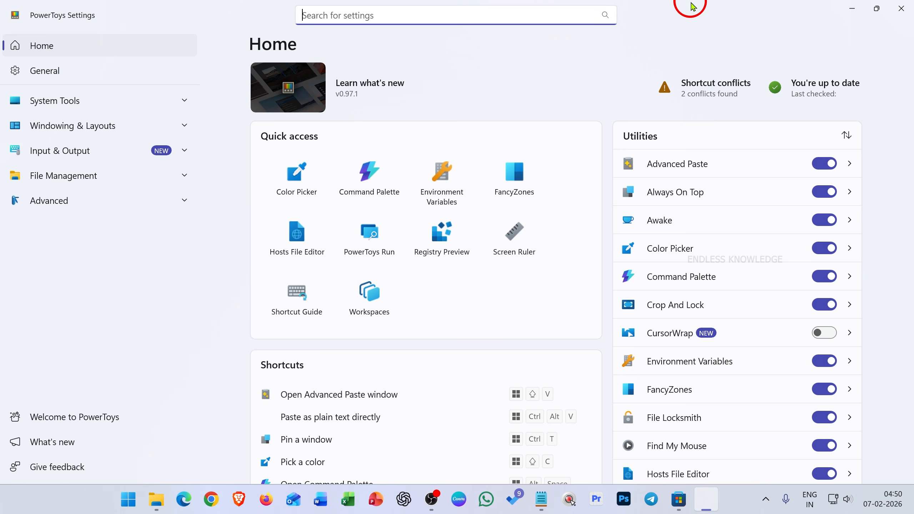
left_click(692, 11)
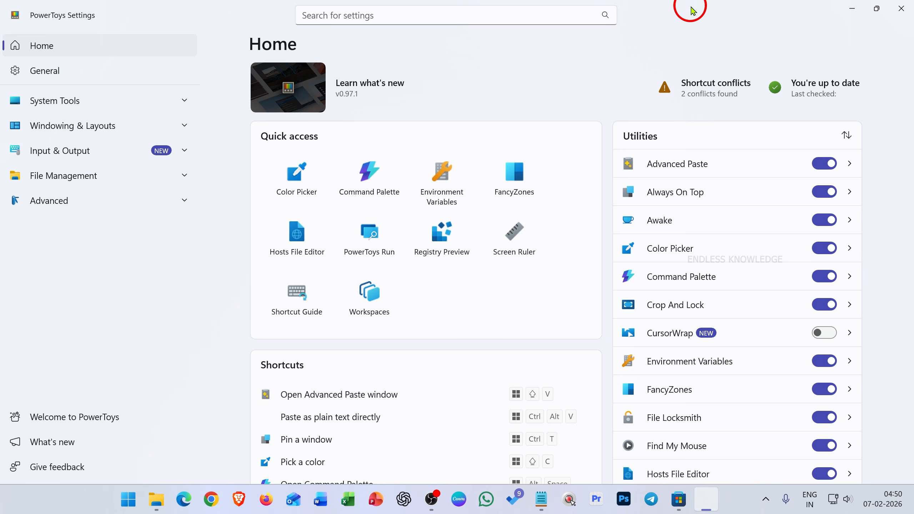
Open the General settings and review the update, administrator mode, appearance, startup, backup and diagnostics options.
left_click(163, 69)
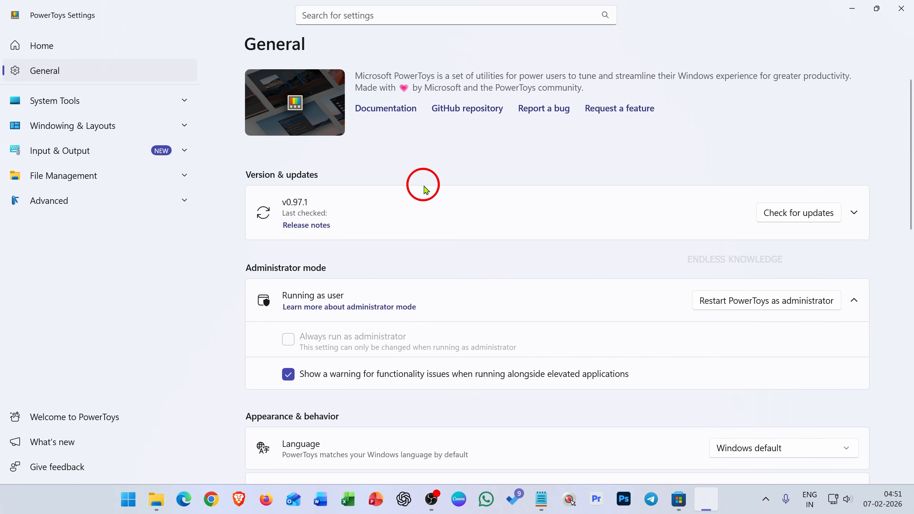
scroll(426, 190, "down", 5)
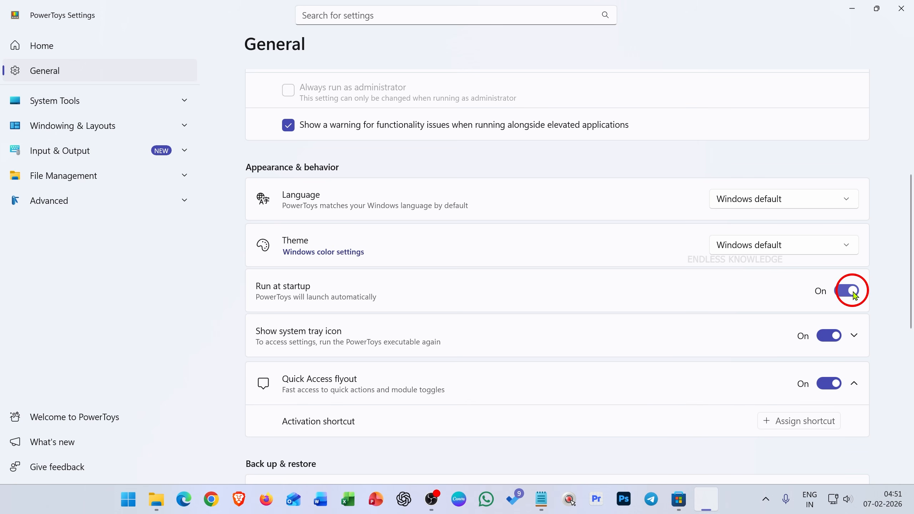
scroll(762, 306, "down", 3)
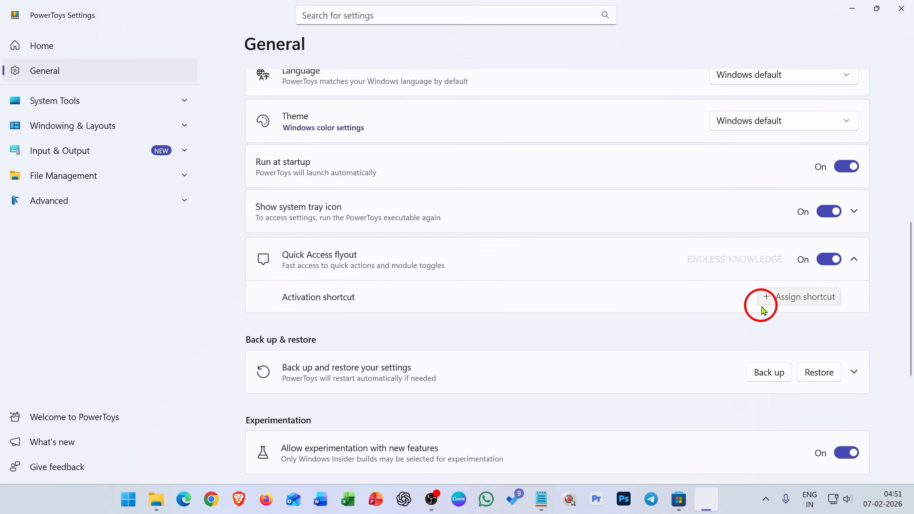
scroll(760, 309, "down", 2)
scroll(707, 308, "down", 3)
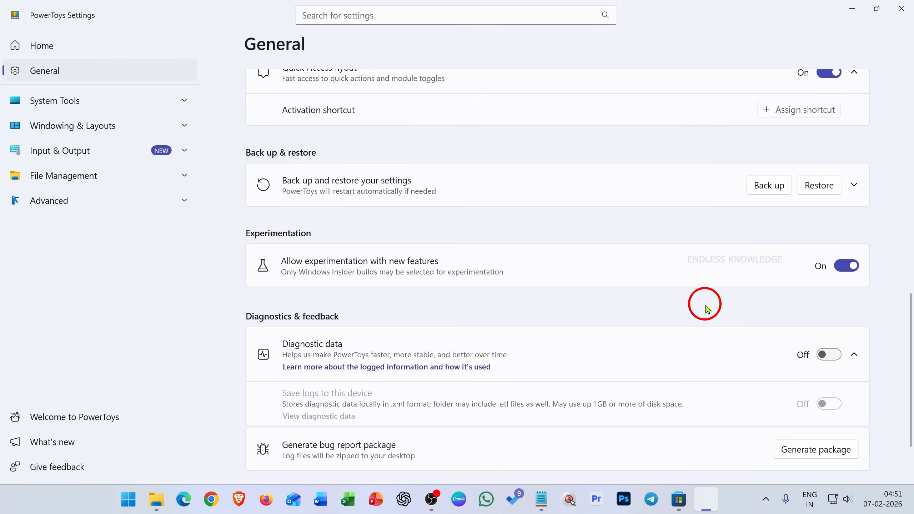
scroll(700, 320, "up", 7)
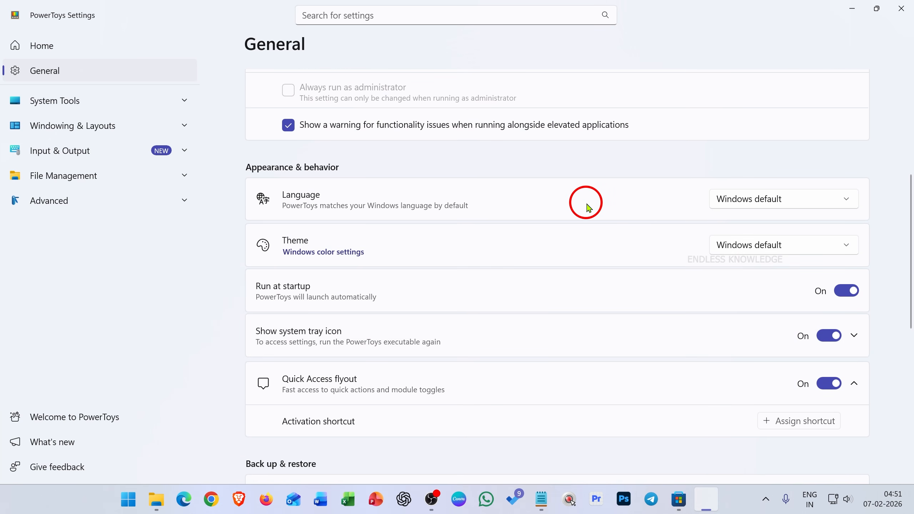
scroll(561, 247, "up", 4)
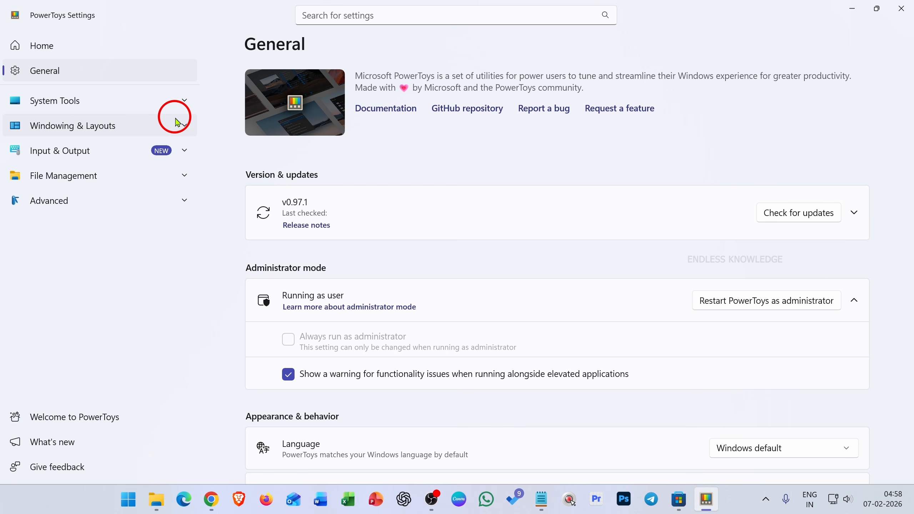
Open the PowerToys Run settings under System Tools, and briefly open and dismiss the Start menu.
left_click(127, 109)
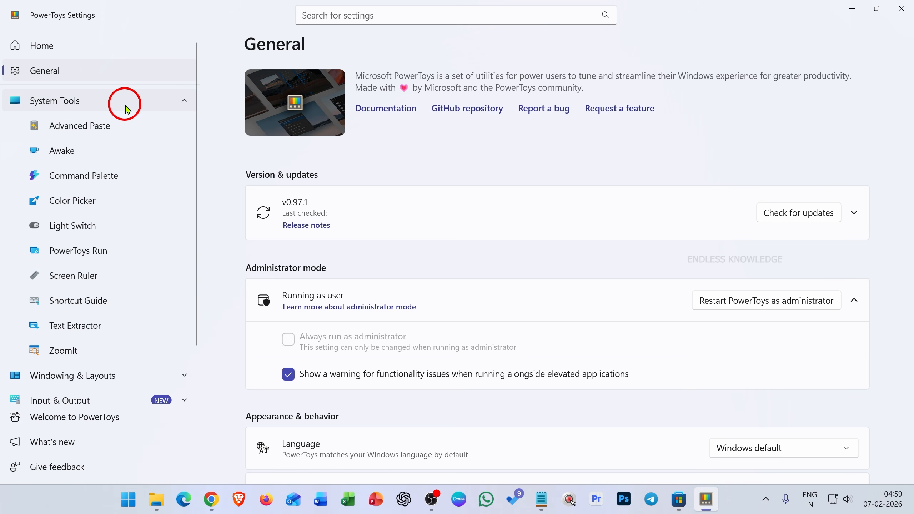
left_click(119, 256)
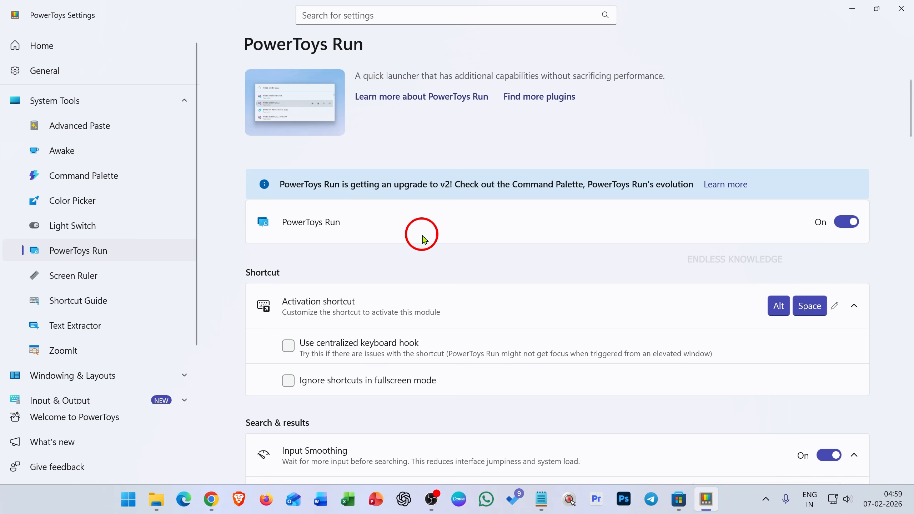
key("super")
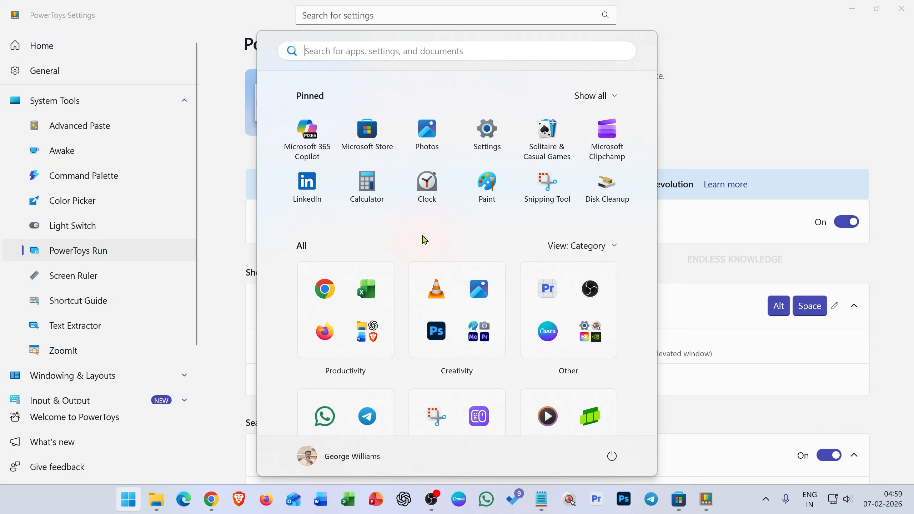
left_click(424, 241)
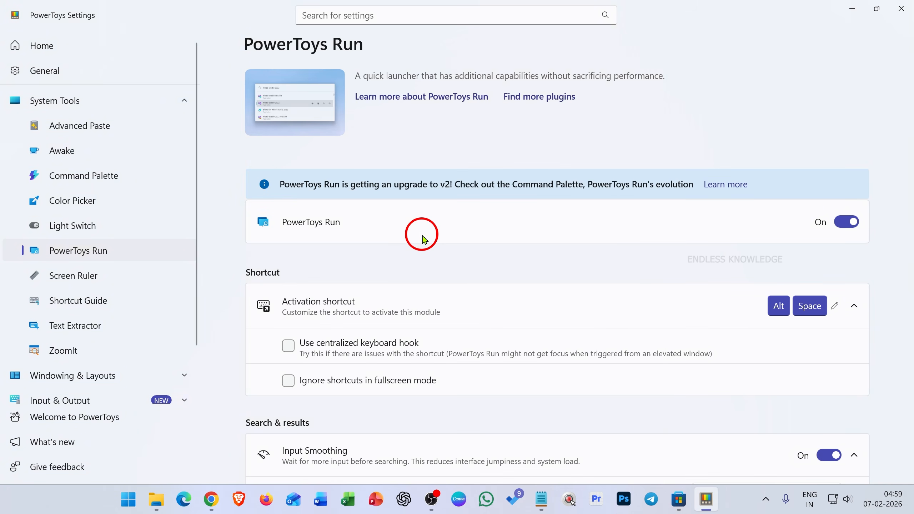
Launch PowerToys Run, search for "vlookup" and look through the results.
key("alt+space")
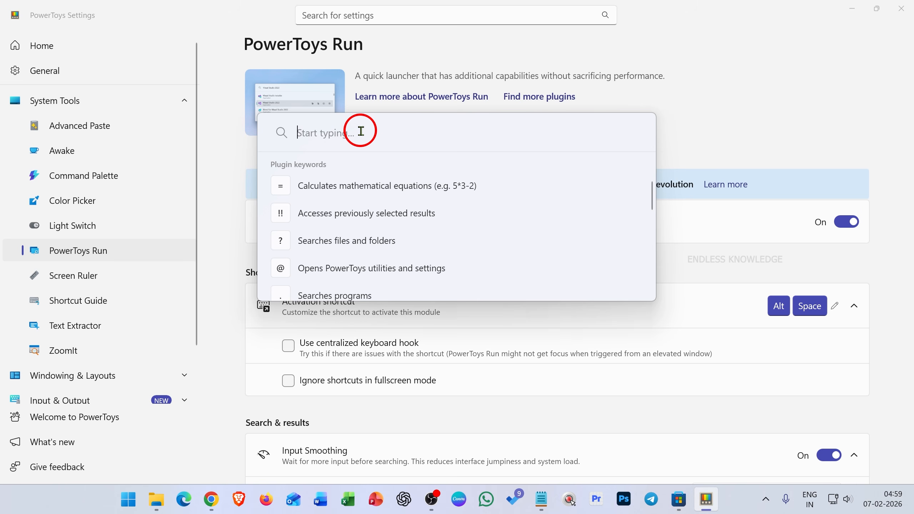
type("vlok")
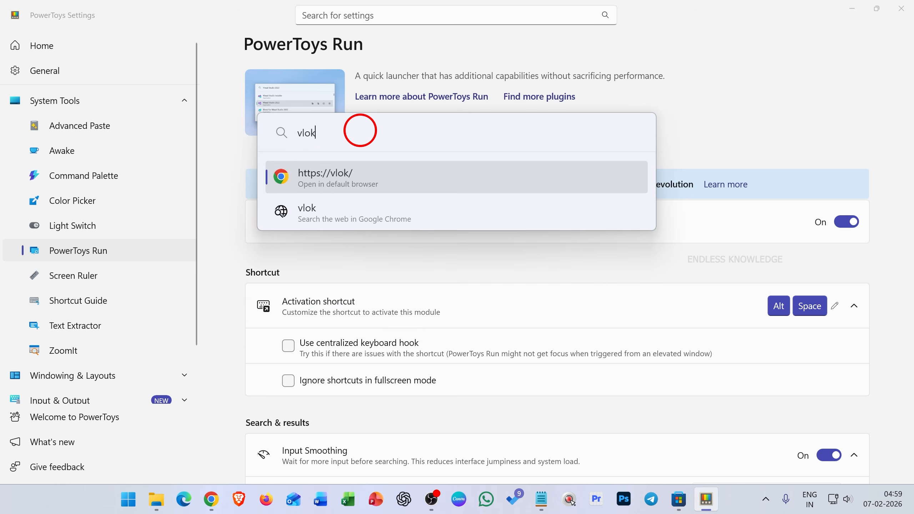
key("BackSpace")
type("o")
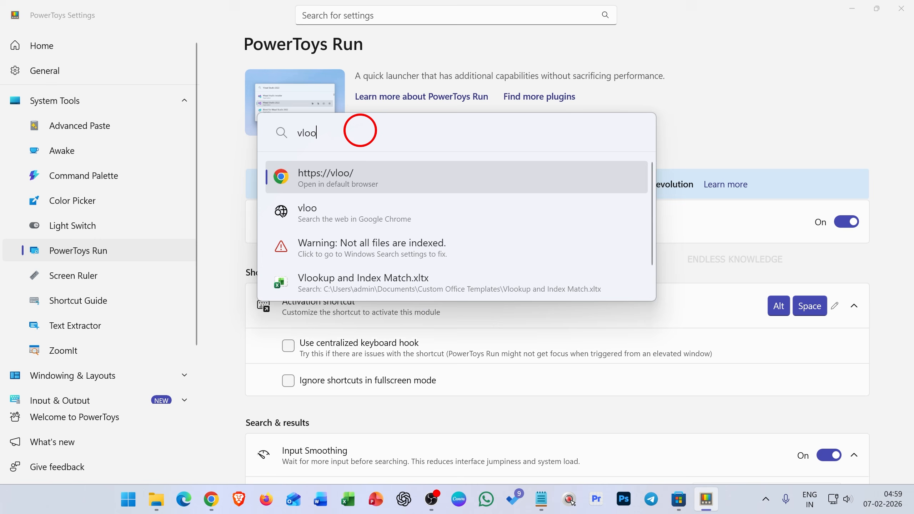
type("kup")
scroll(334, 288, "down", 1)
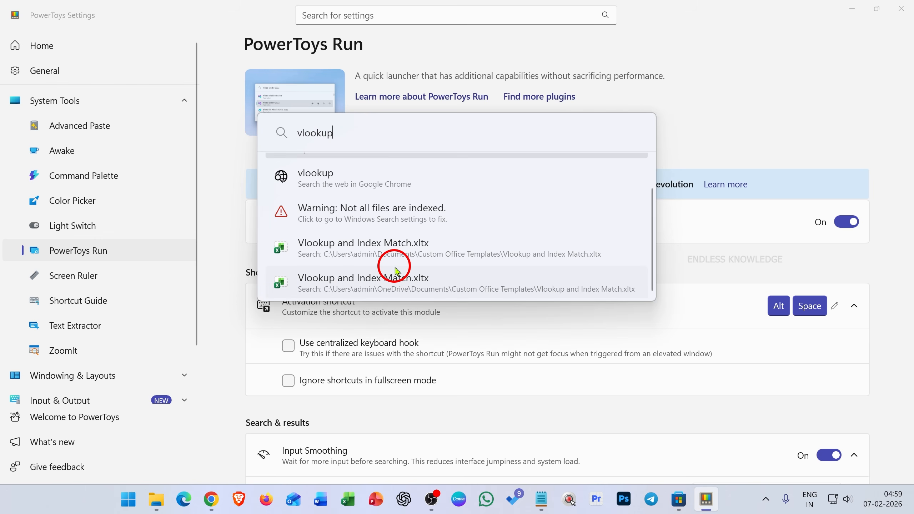
scroll(401, 278, "up", 1)
Replace the PowerToys Run query with "gt", review the matching apps, and clear the search.
double_click(327, 135)
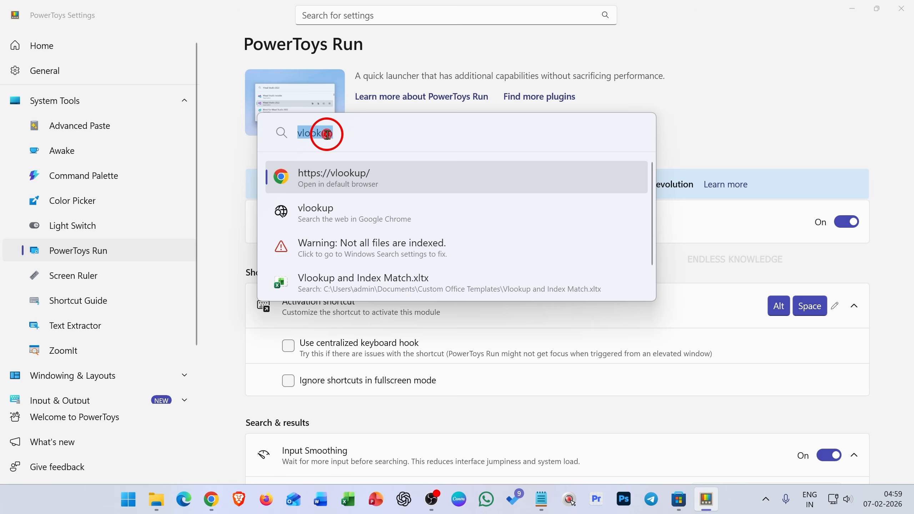
type("gt")
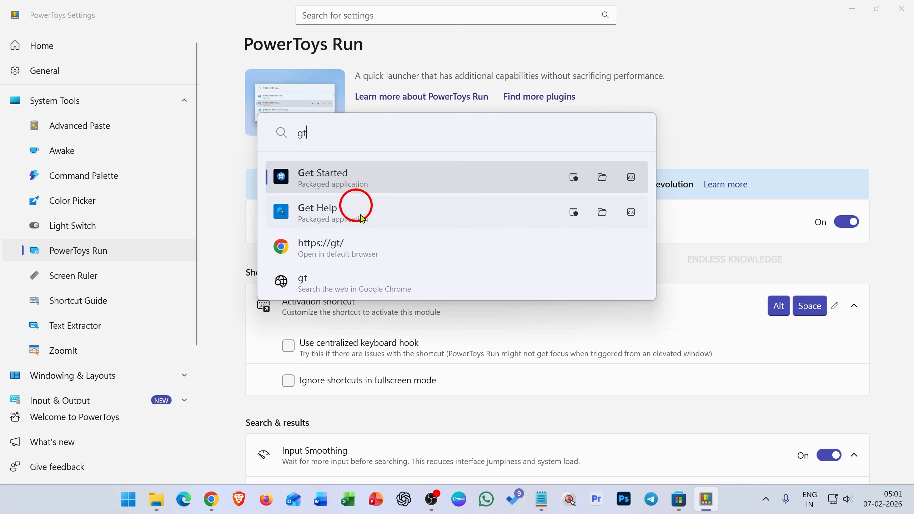
key("BackSpace")
key("BackSpace")
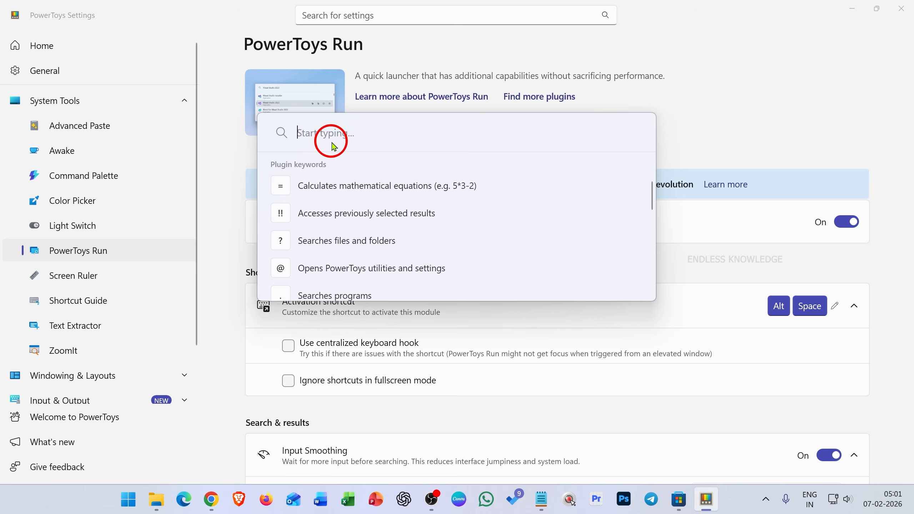
Calculate 12*5*5/6-3-4+60 in PowerToys Run and copy the result to the clipboard.
type("12*5*5/6")
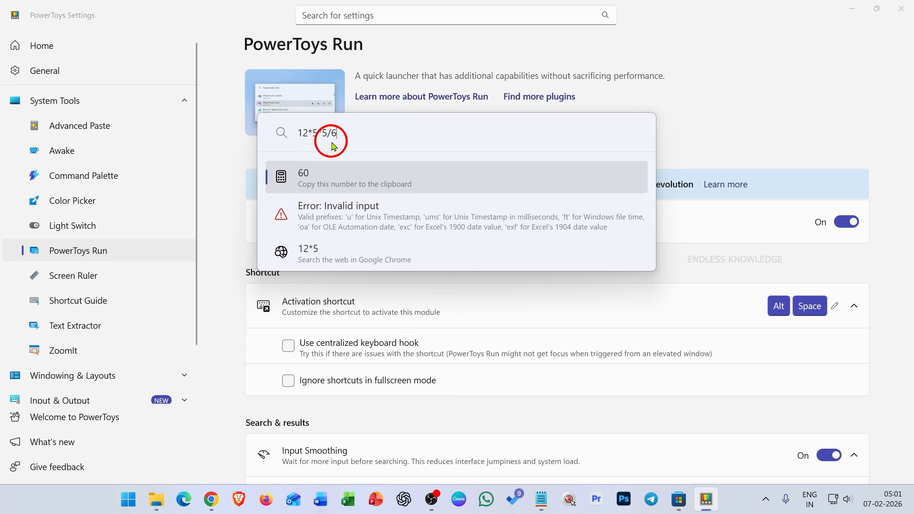
type("-3-4+60")
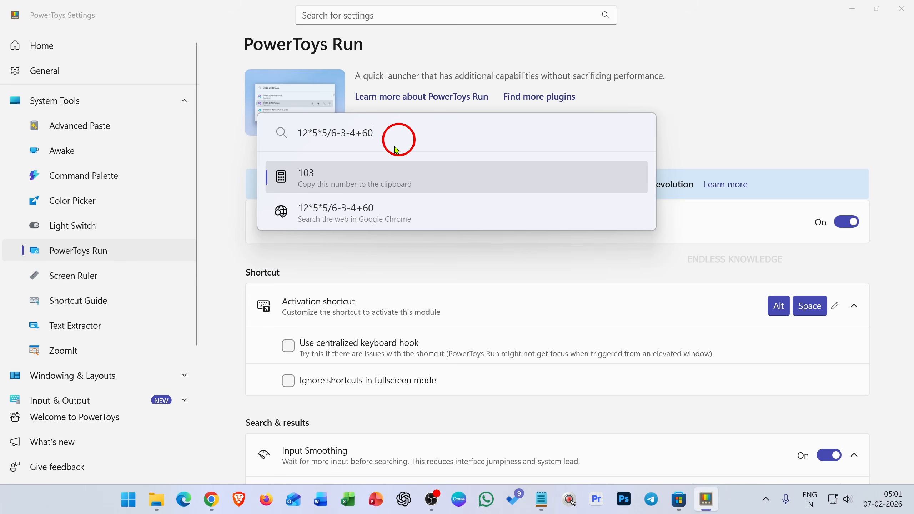
left_click(363, 178)
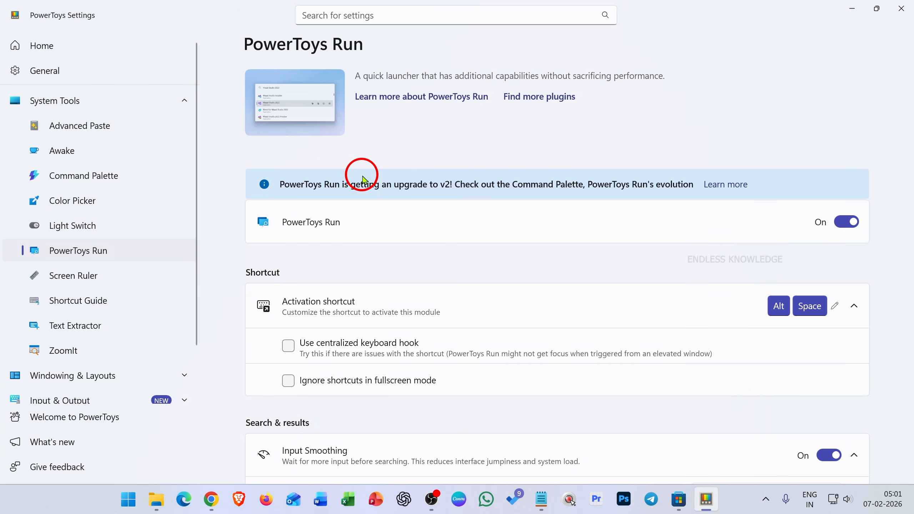
Minimize the settings window, search for "photo" in PowerToys Run from the desktop, review the results and dismiss the launcher.
left_click(851, 8)
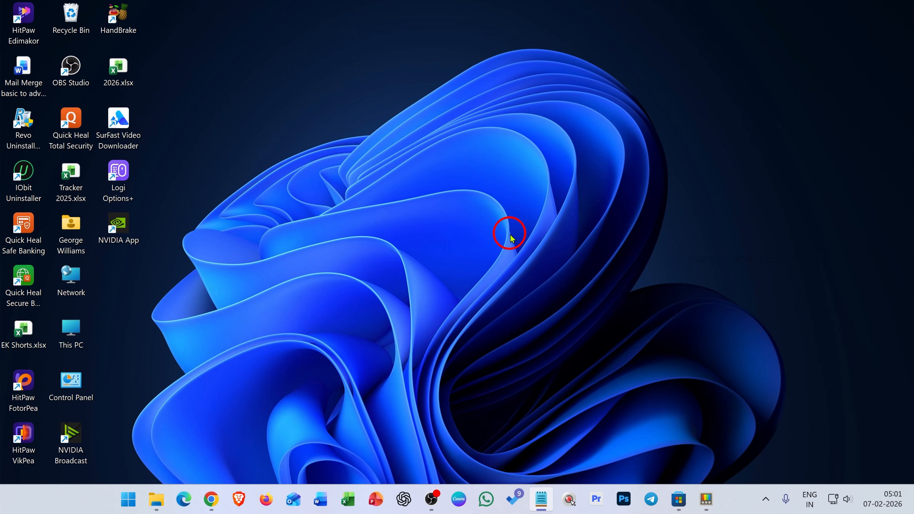
key("alt+space")
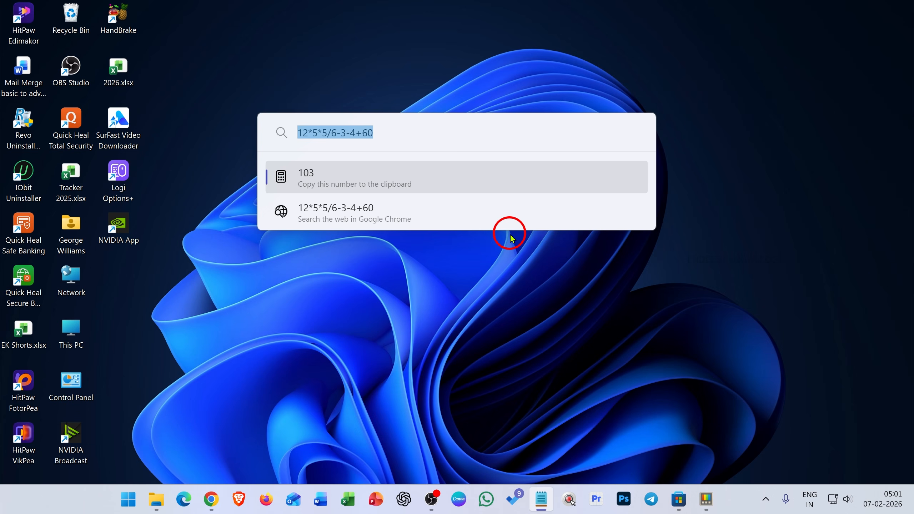
key("BackSpace")
type("photo")
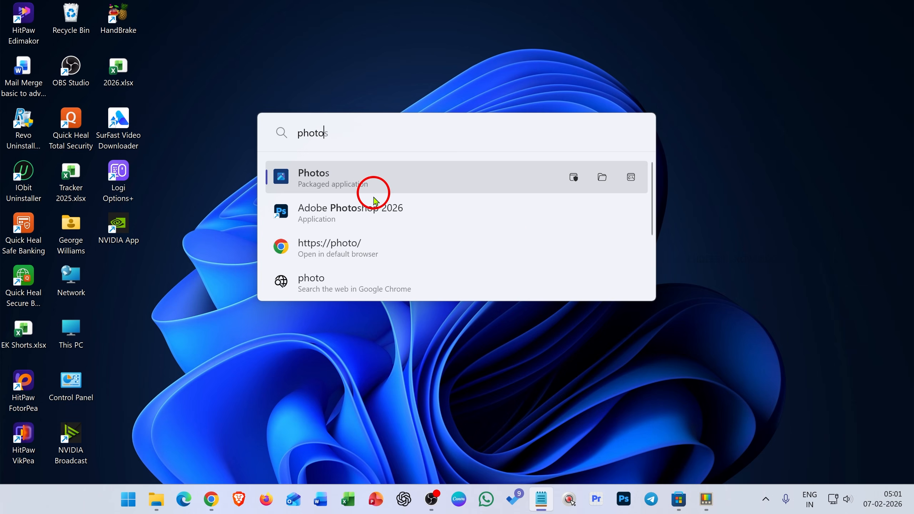
scroll(374, 209, "down", 3)
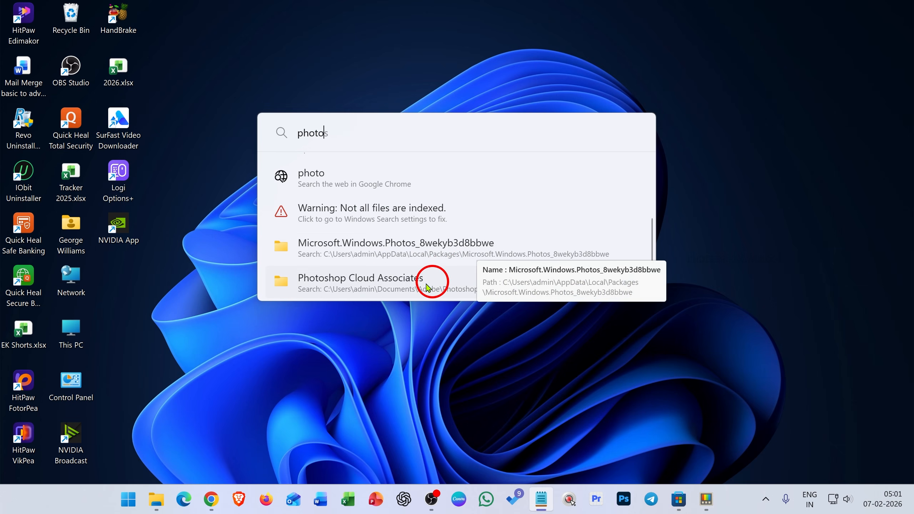
scroll(428, 216, "up", 3)
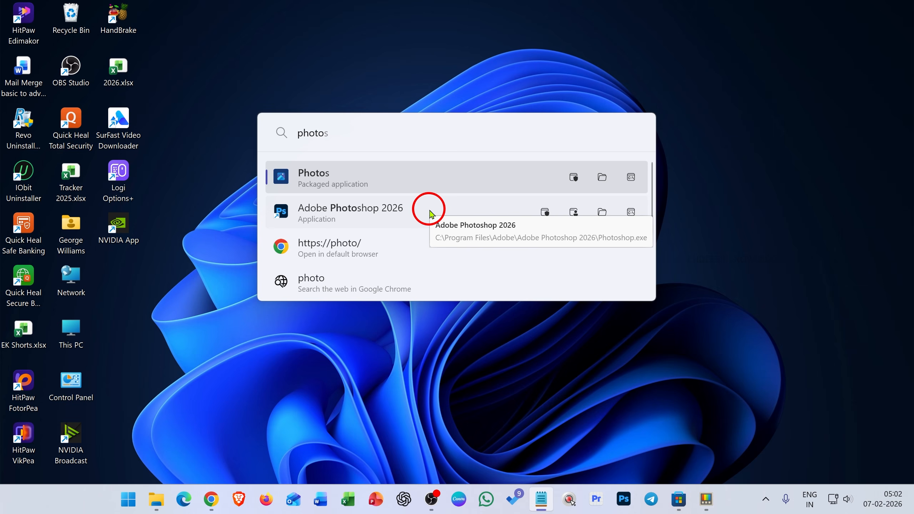
key("Escape")
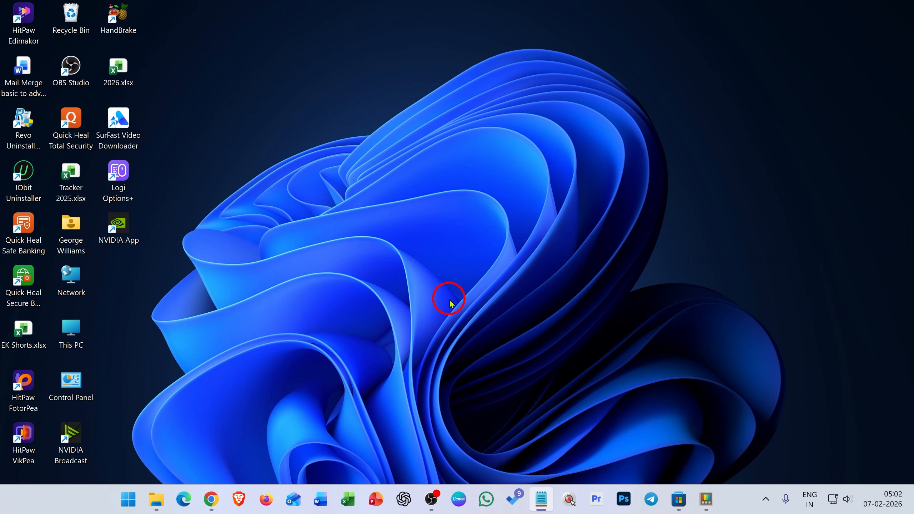
Turn on PowerToys Run in the all apps list of the tray's quick access, and return to the desktop.
left_click(765, 498)
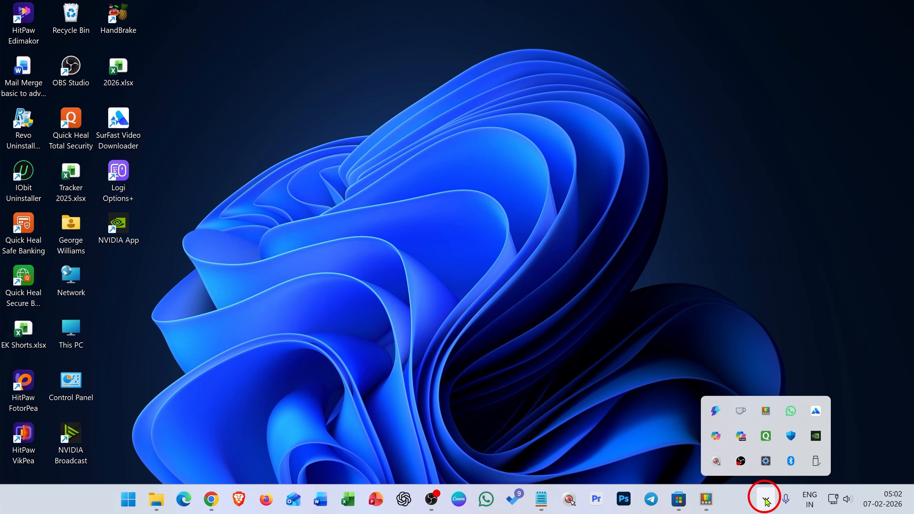
left_click(766, 417)
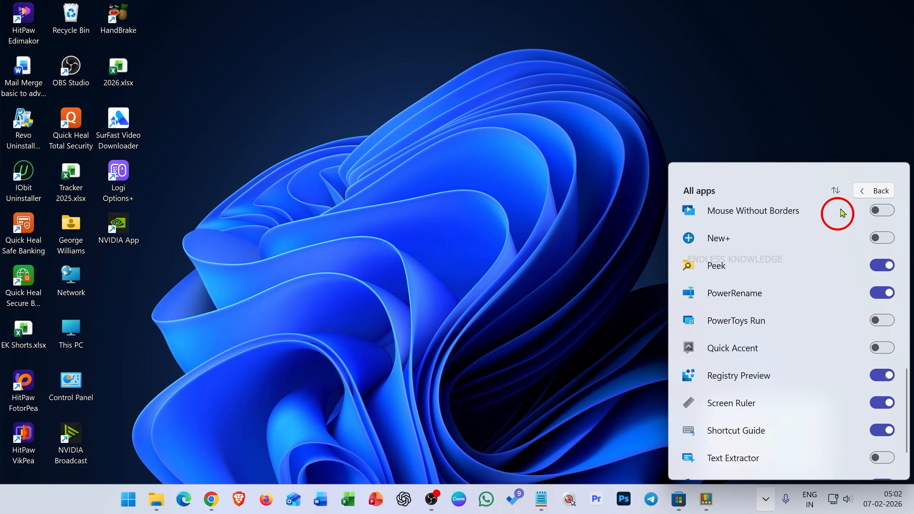
left_click(860, 194)
left_click(864, 190)
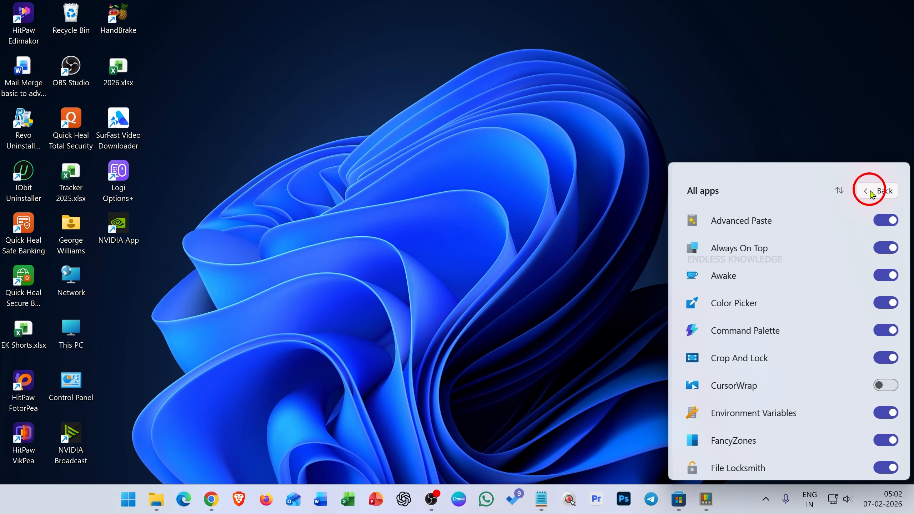
scroll(753, 250, "down", 15)
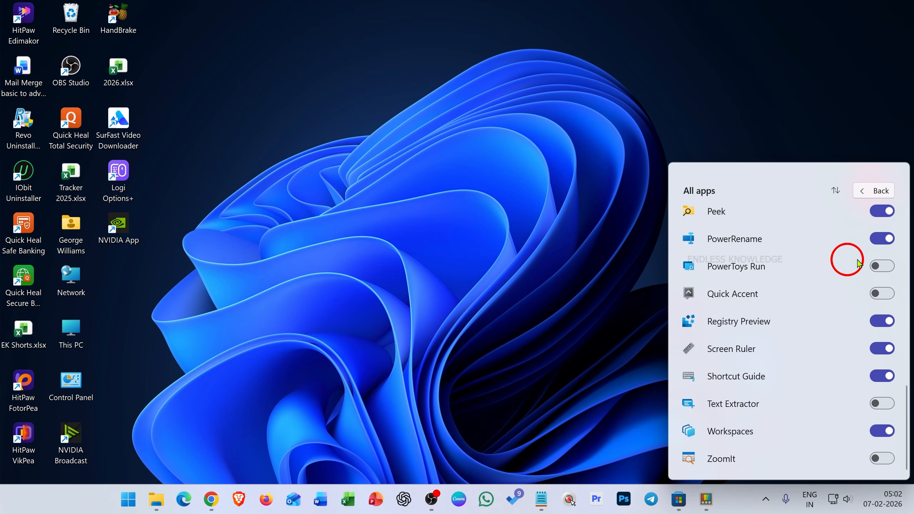
left_click(882, 269)
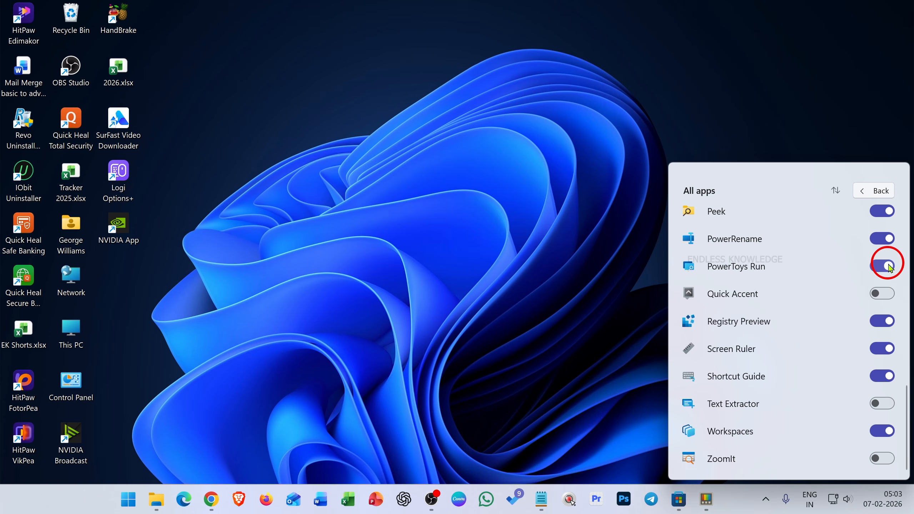
left_click(869, 192)
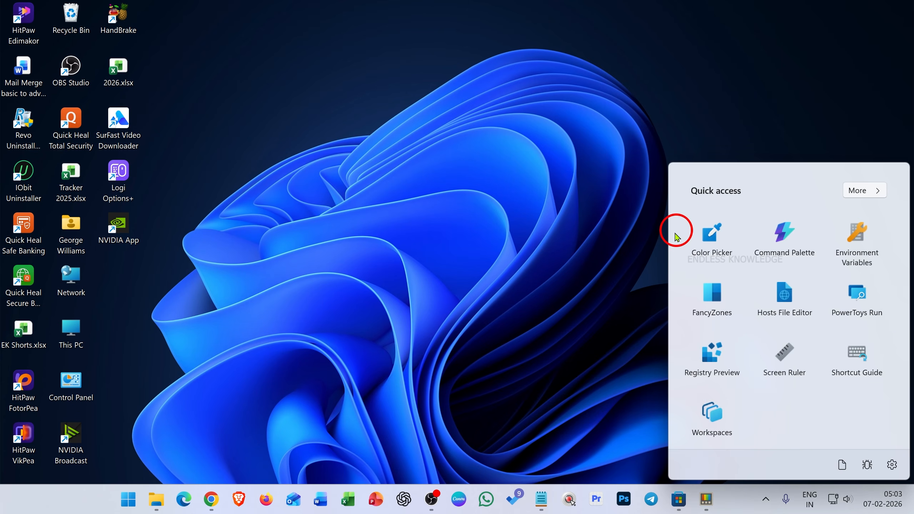
left_click(765, 499)
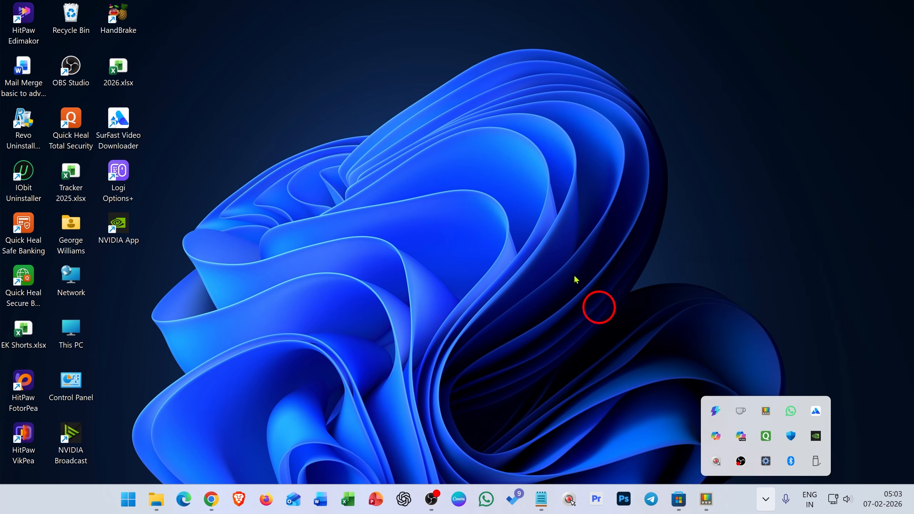
left_click(499, 194)
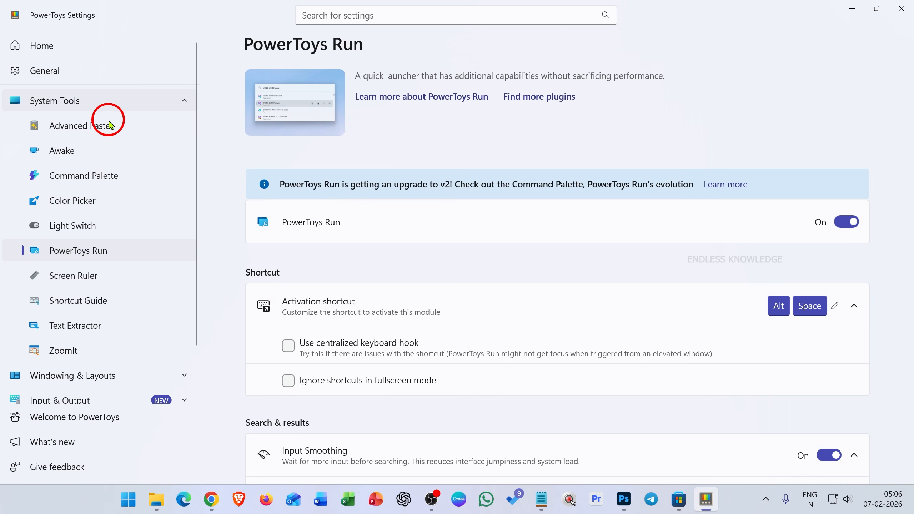
Open the Color Picker settings under System Tools.
left_click(108, 210)
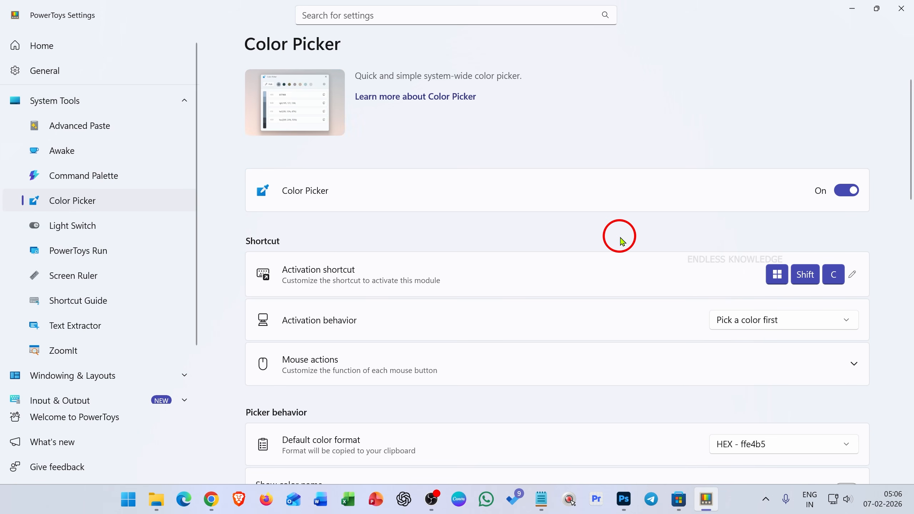
Pick the light green of the Excel taskbar icon with Color Picker and copy its HEX value.
key("super+shift+c")
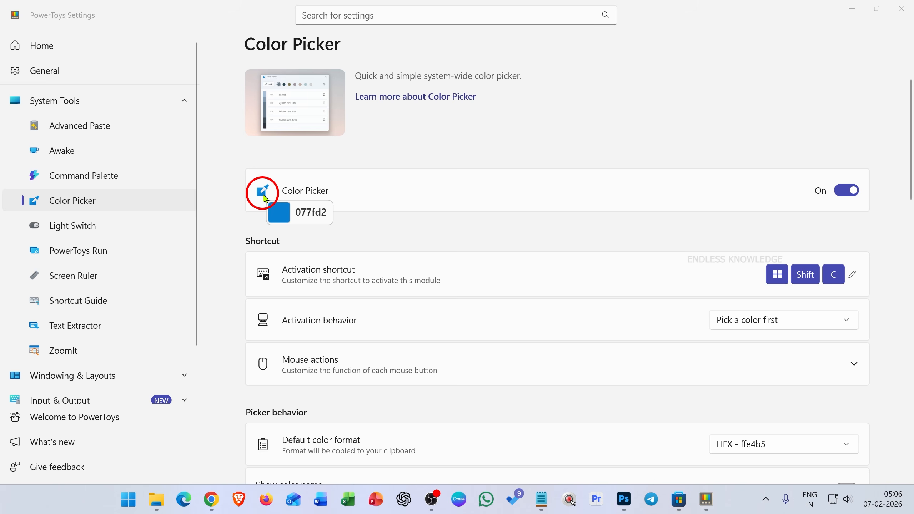
left_click(350, 499)
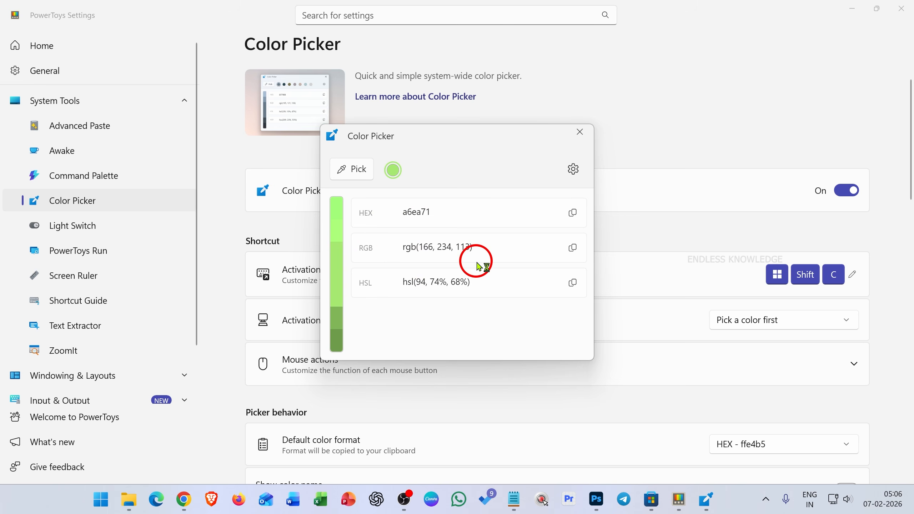
left_click(572, 213)
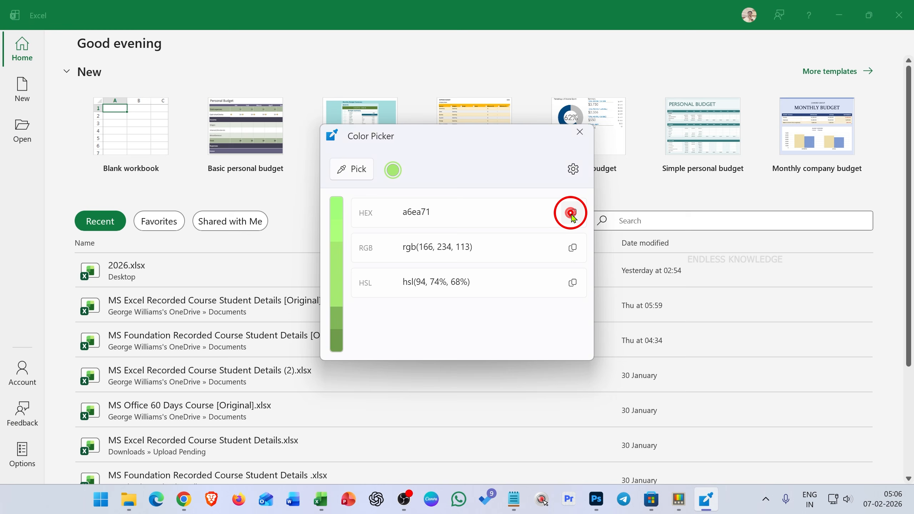
Go to the Color Picker settings from the picker window, review the color formats and turn on CMYK.
left_click(573, 176)
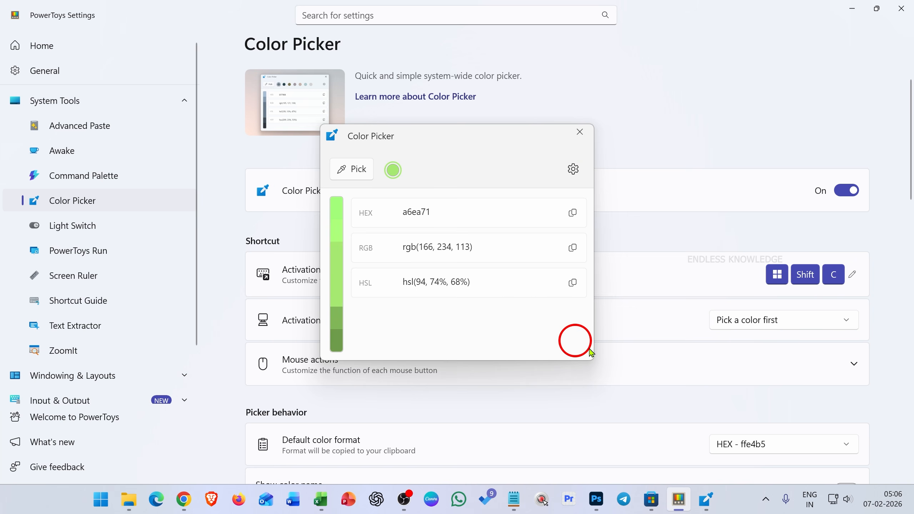
scroll(886, 324, "down", 8)
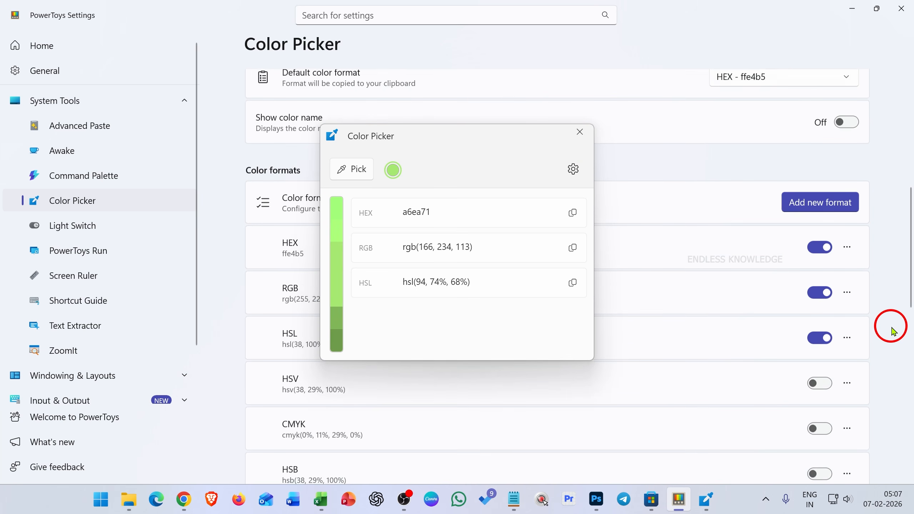
scroll(893, 331, "down", 2)
scroll(700, 258, "down", 2)
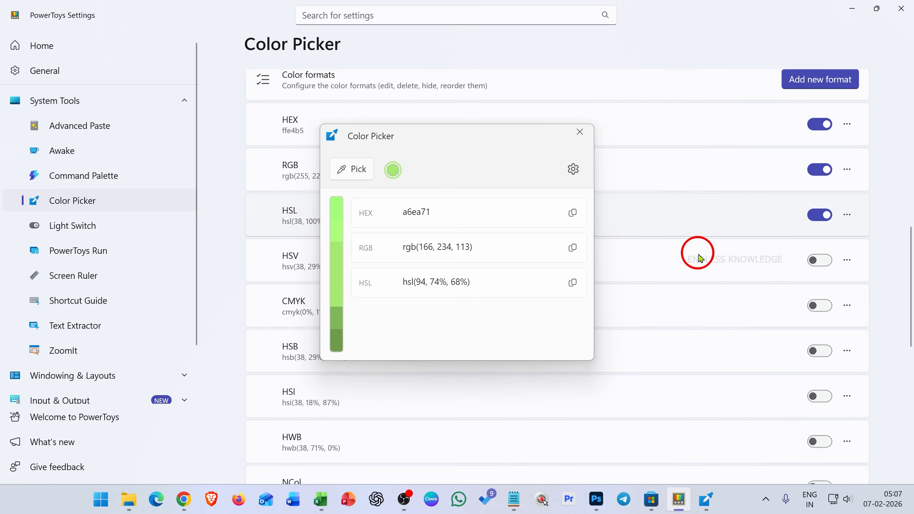
scroll(699, 258, "down", 2)
left_click_drag(437, 129, 561, 129)
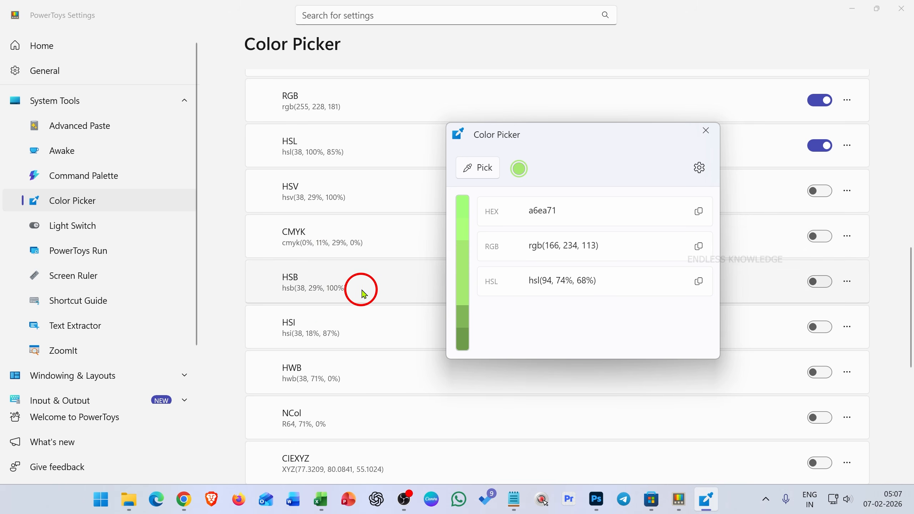
scroll(362, 297, "down", 3)
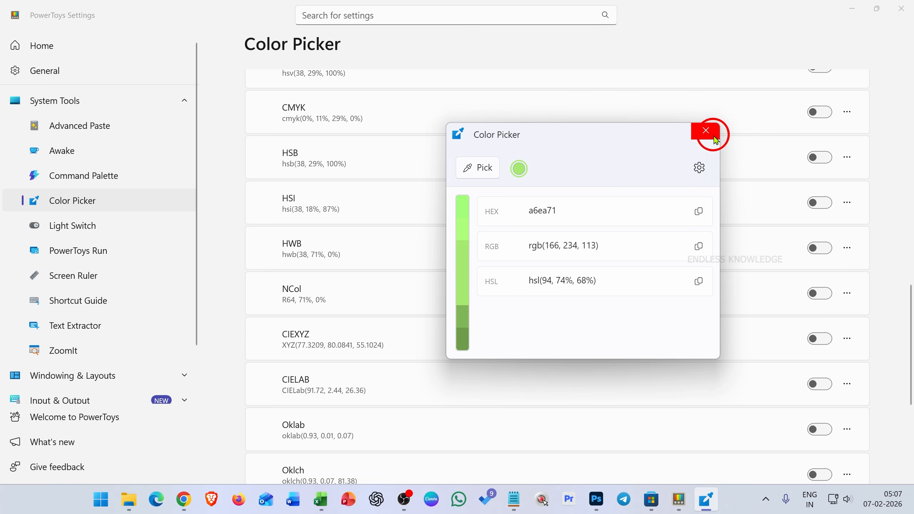
left_click(705, 130)
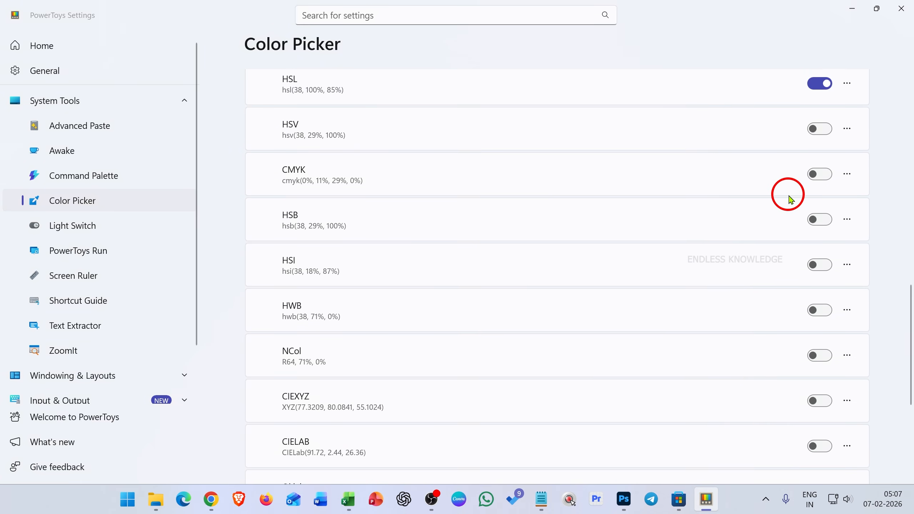
left_click(815, 175)
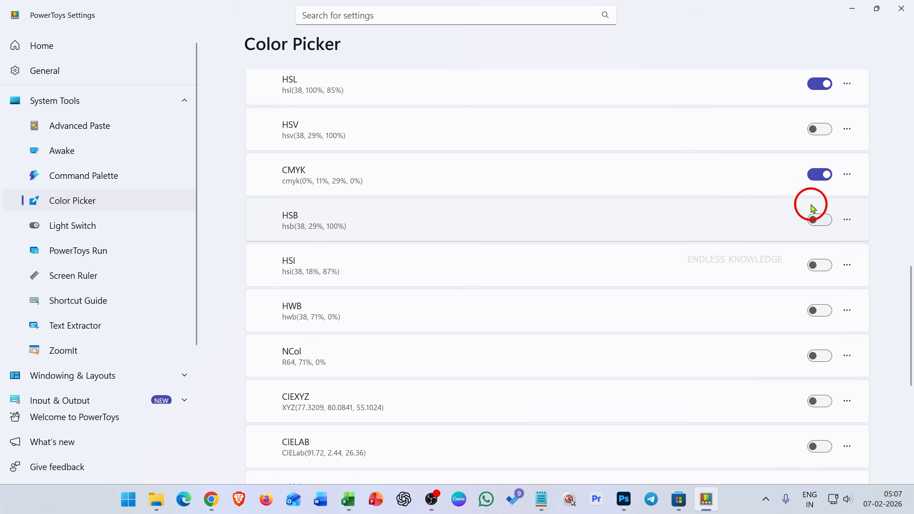
Pick a dark green from the Excel taskbar icon, then reselect the earlier light green swatch and copy its HEX value.
scroll(669, 245, "up", 2)
scroll(670, 251, "up", 5)
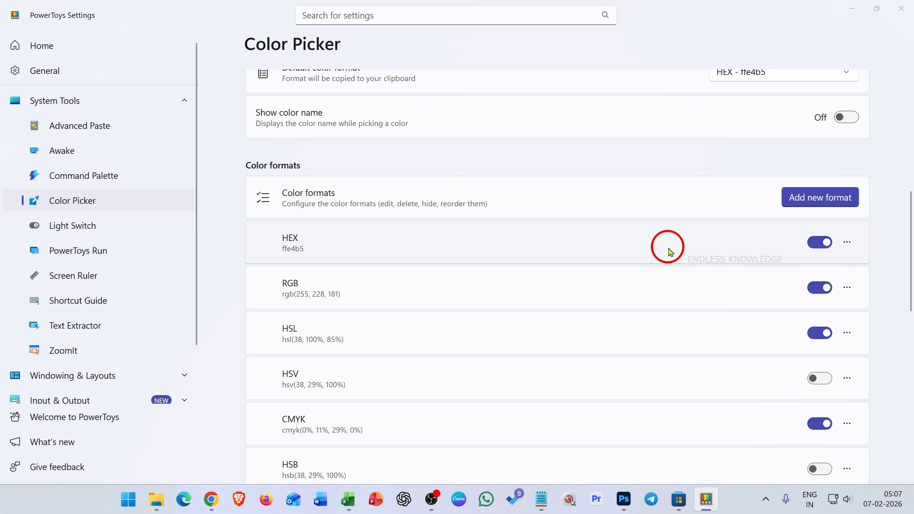
key("super+shift+c")
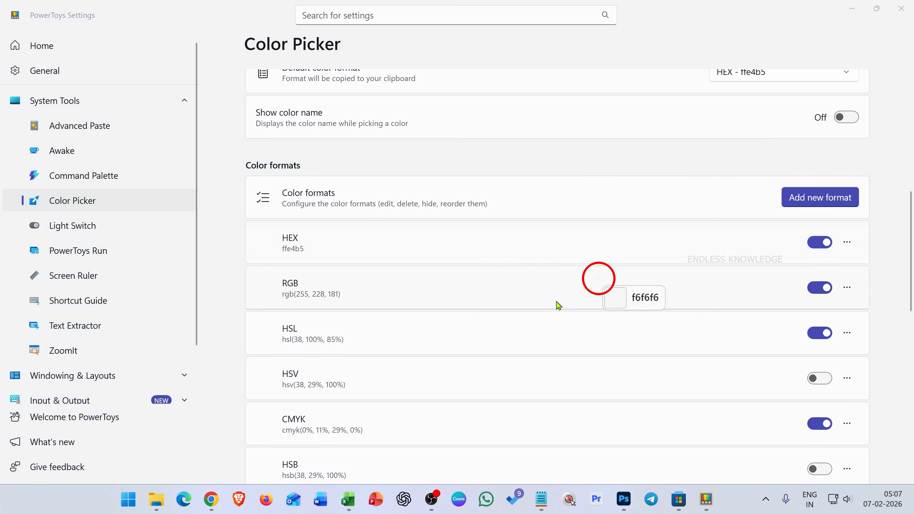
left_click(354, 503)
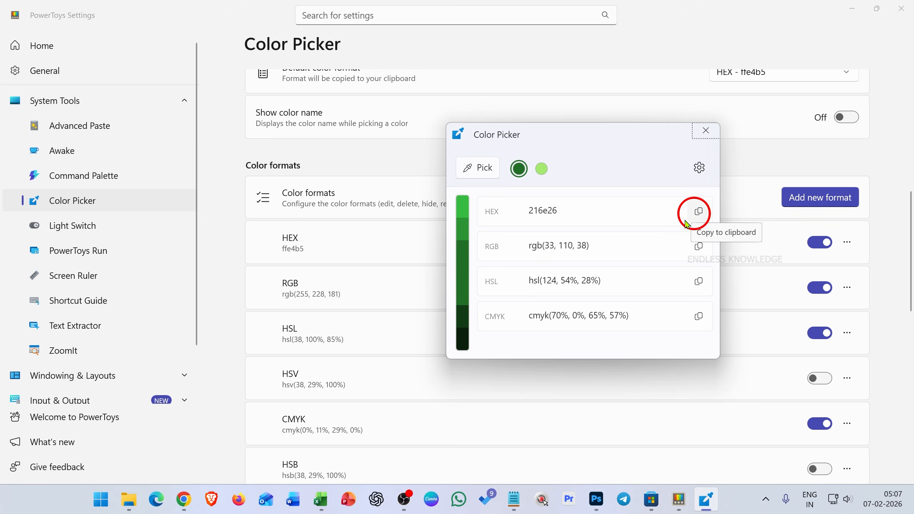
left_click(538, 176)
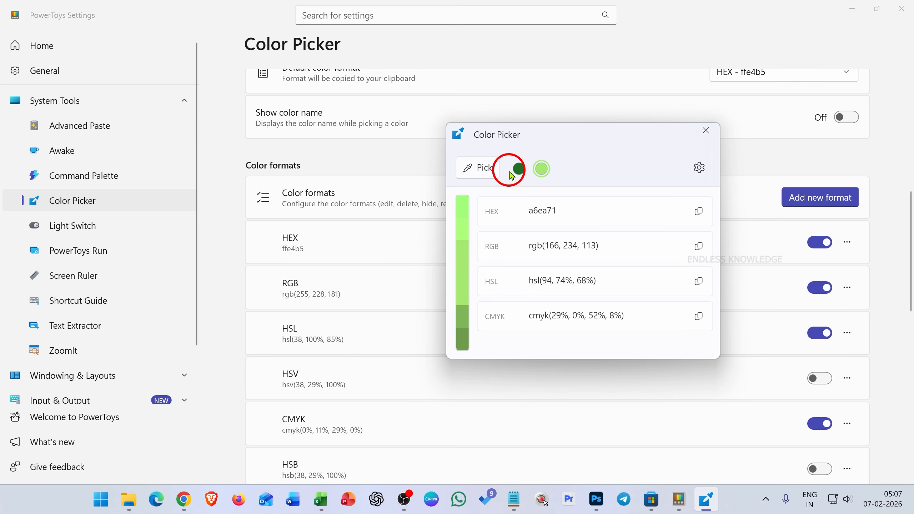
left_click(707, 204)
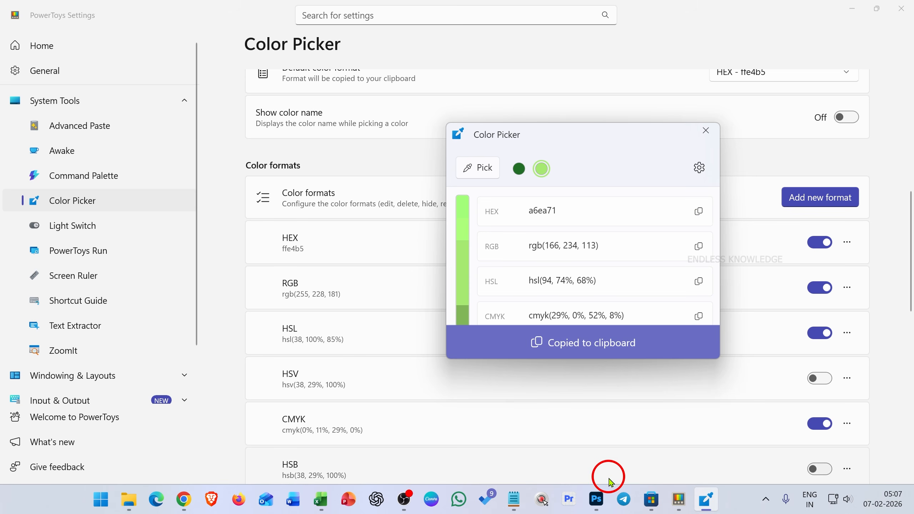
Switch to Photoshop and set the color of the WATERMARK text to a6ea71, committing the text edit.
left_click(596, 500)
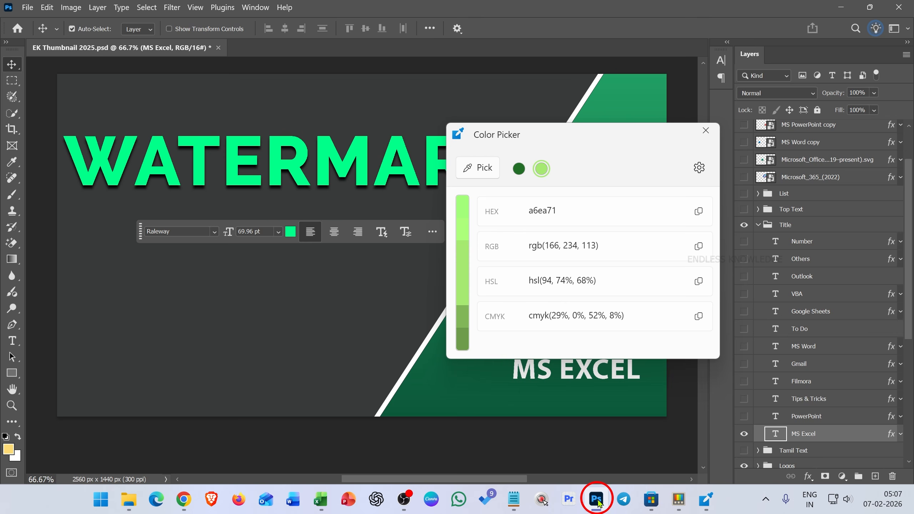
left_click(705, 131)
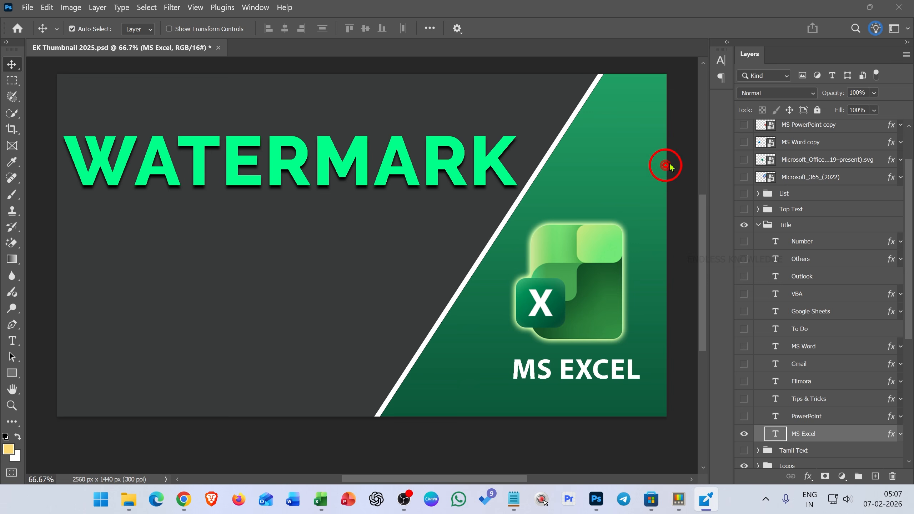
double_click(319, 158)
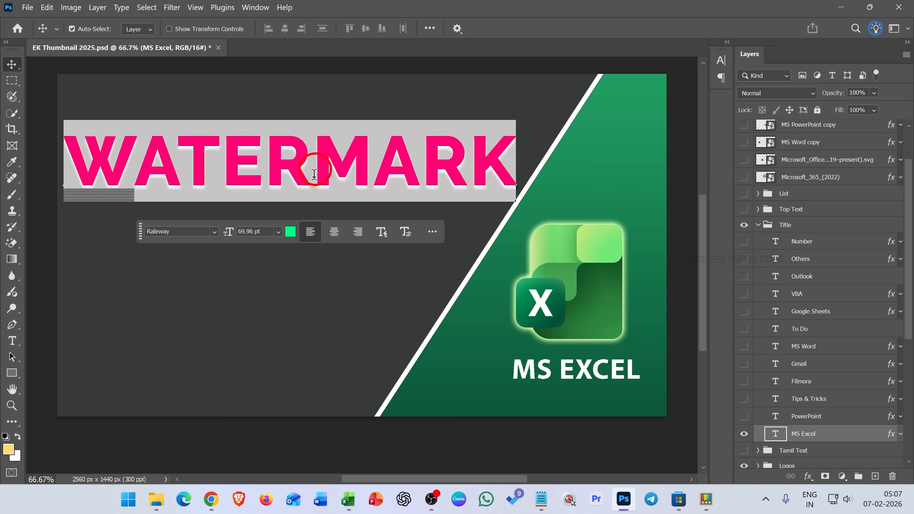
left_click(291, 234)
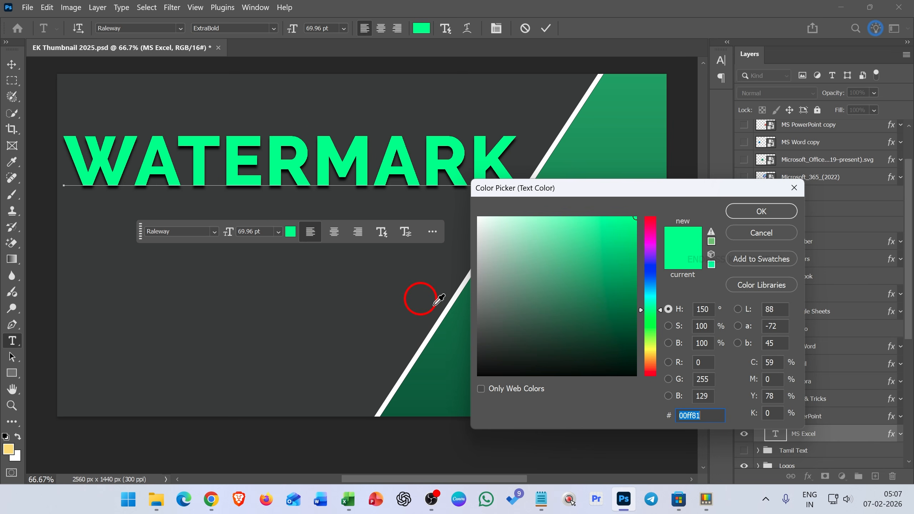
key("ctrl+v")
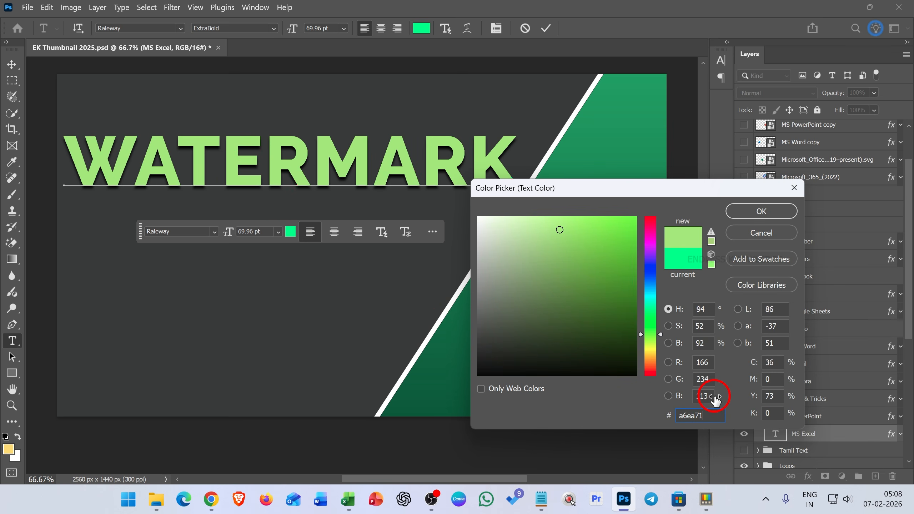
left_click(746, 213)
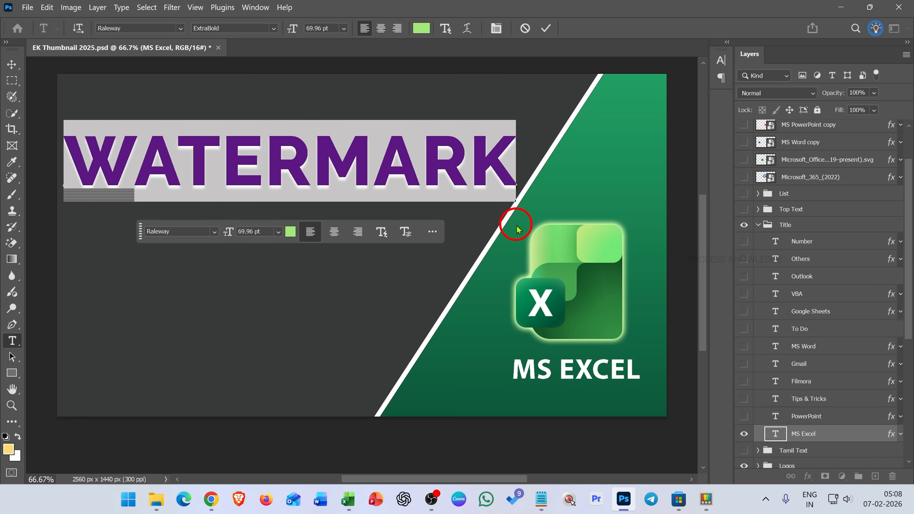
left_click(546, 30)
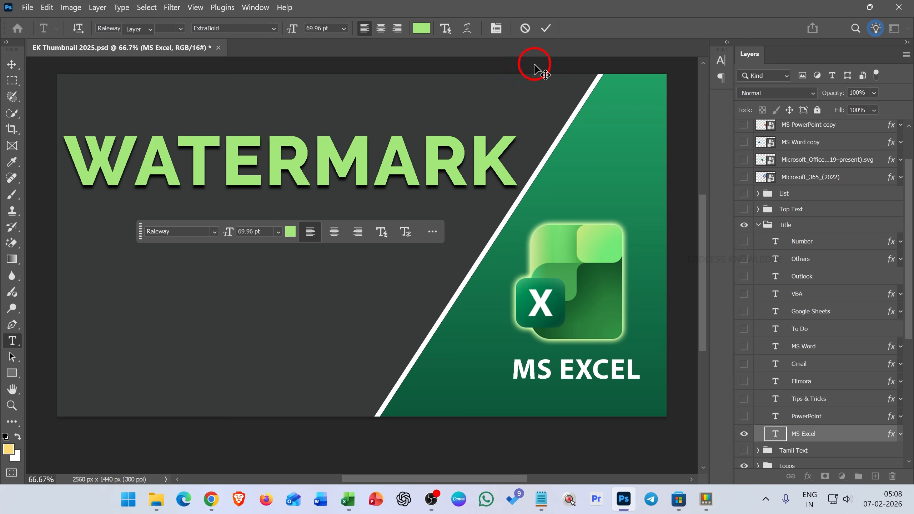
key("v")
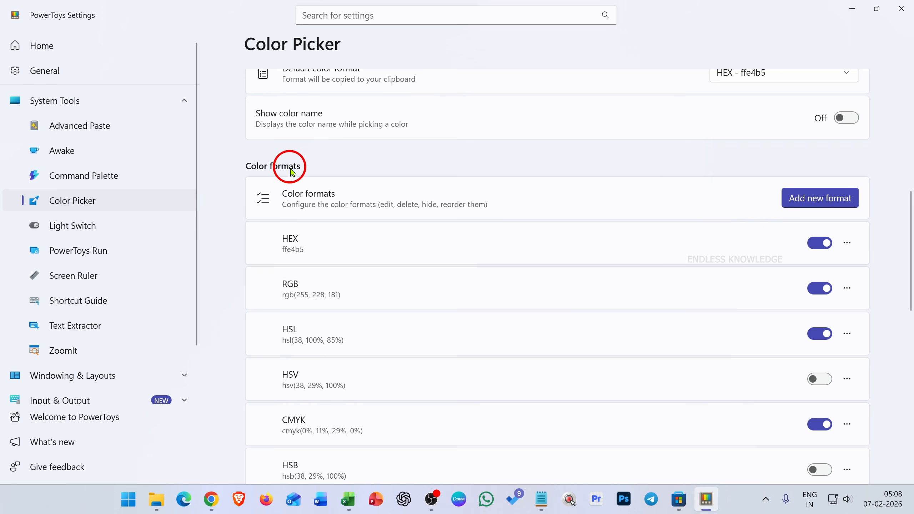
Open the Text Extractor settings under System Tools and turn the utility on.
scroll(778, 223, "up", 9)
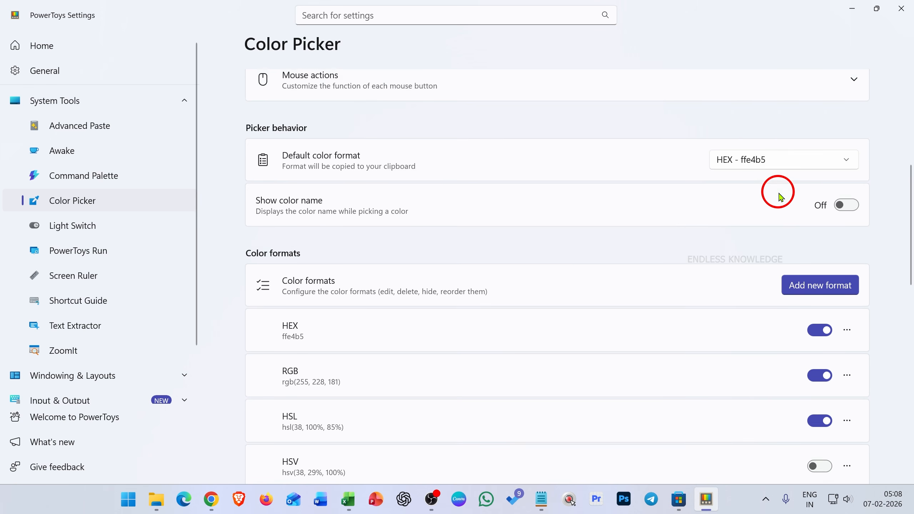
scroll(632, 242, "down", 20)
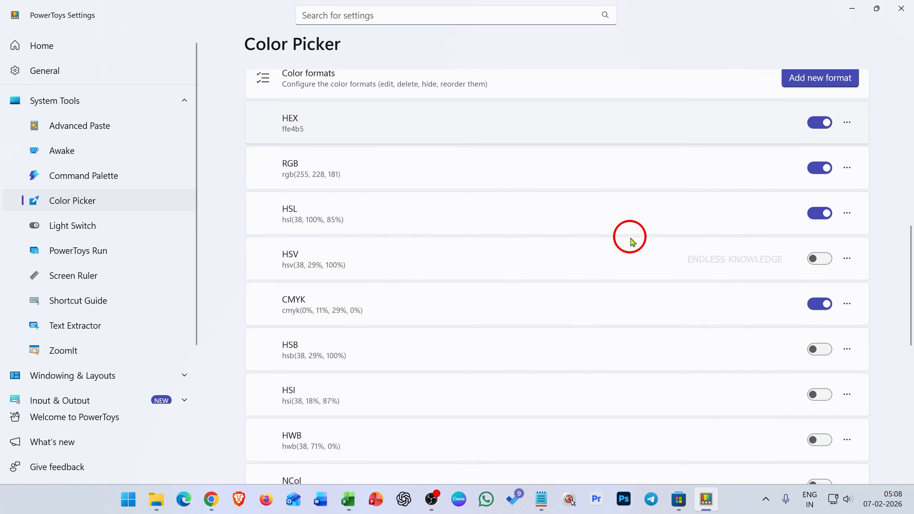
scroll(633, 243, "up", 20)
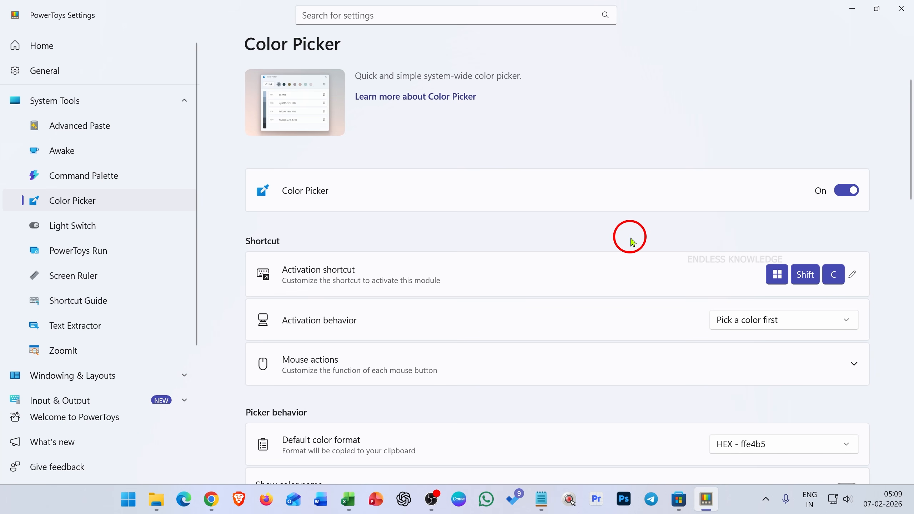
left_click(107, 335)
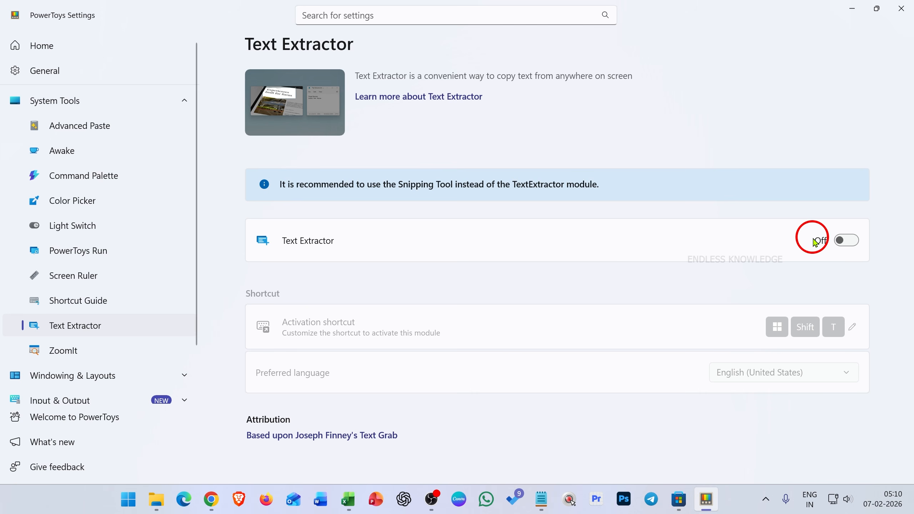
left_click(845, 241)
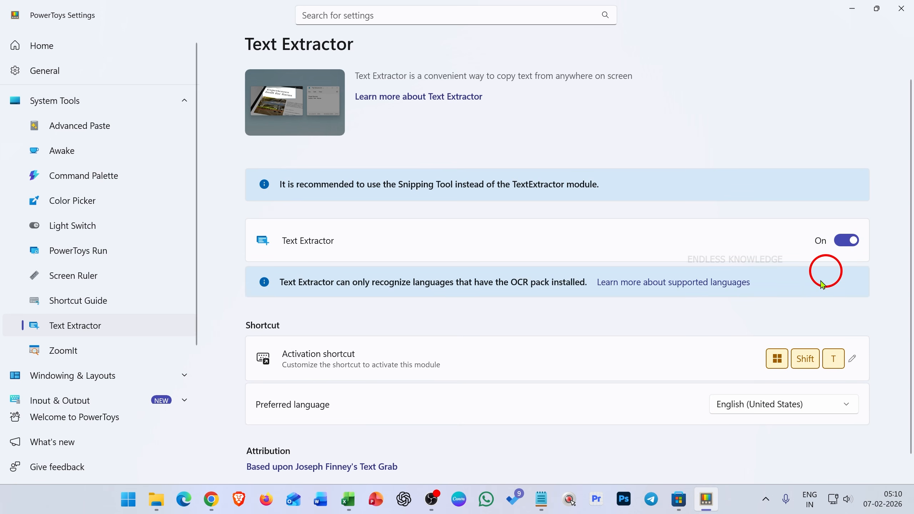
Clear Text Extractor's activation shortcut and assign and save Windows+Alt+E instead.
mouse_move(784, 366)
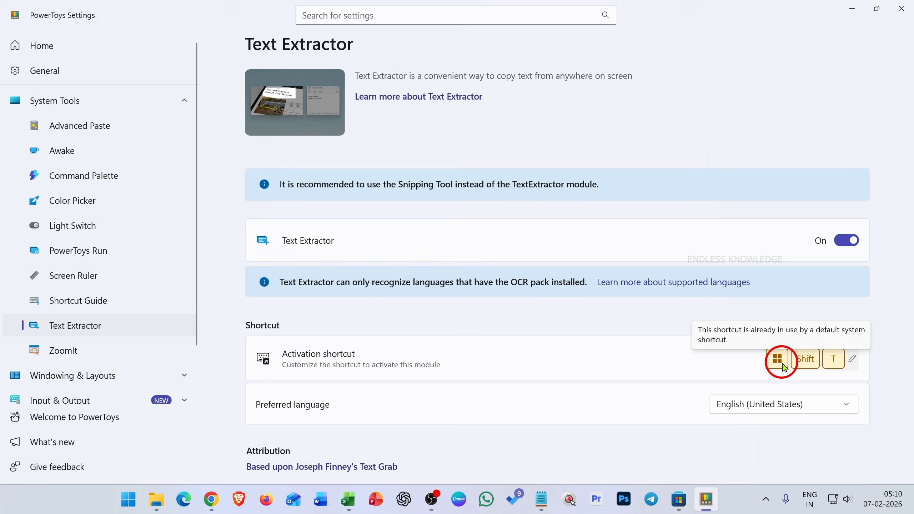
left_click(853, 359)
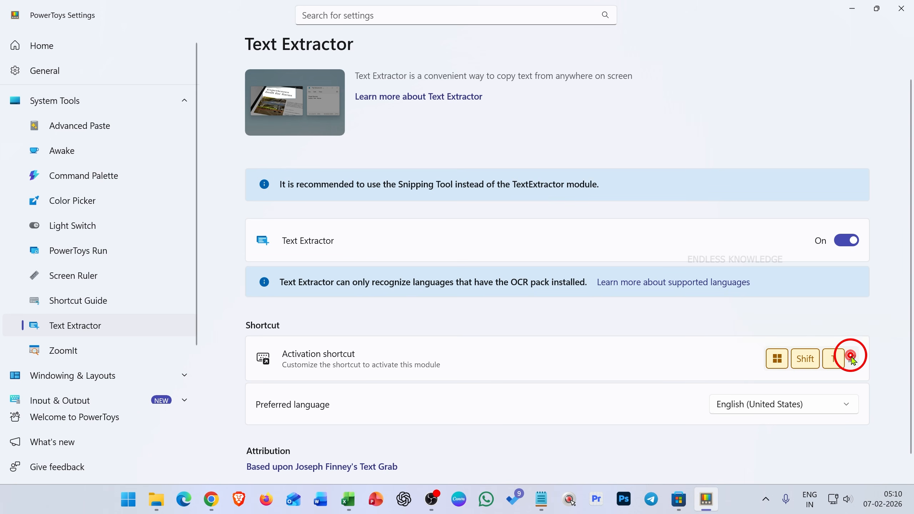
left_click(490, 261)
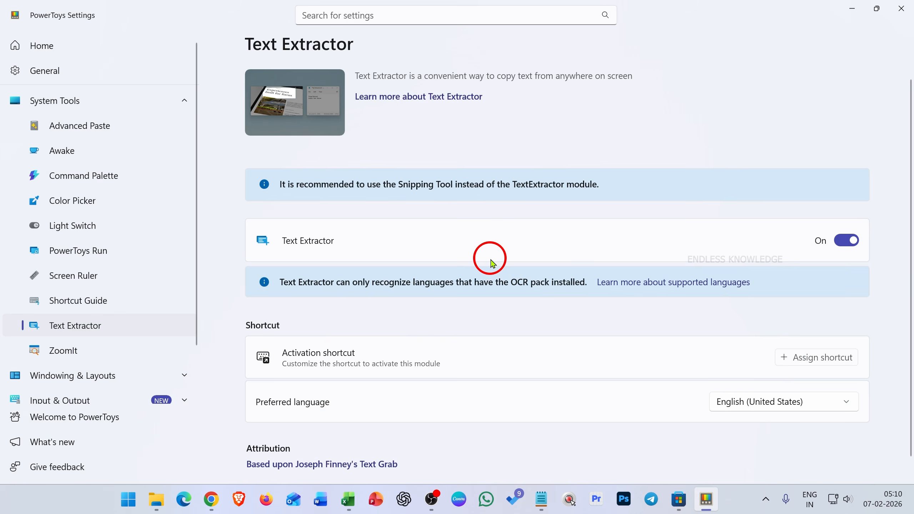
left_click(788, 358)
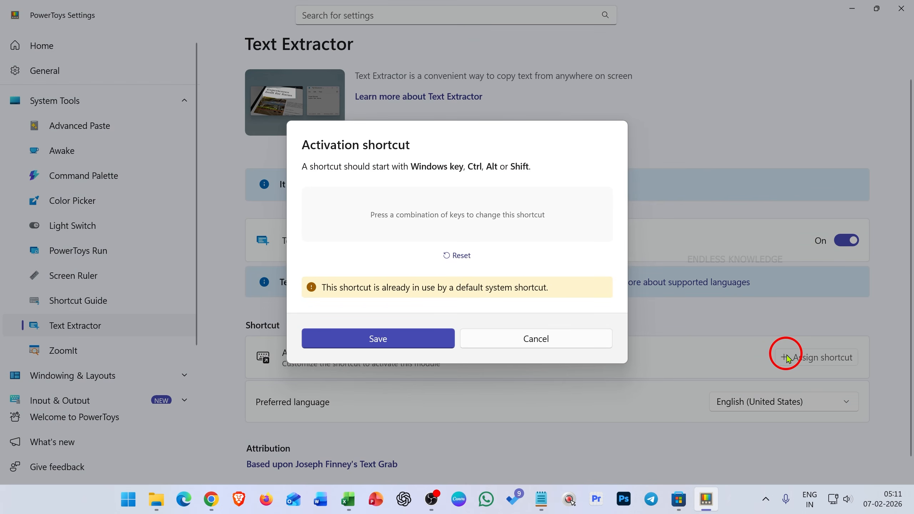
key("super+alt+e")
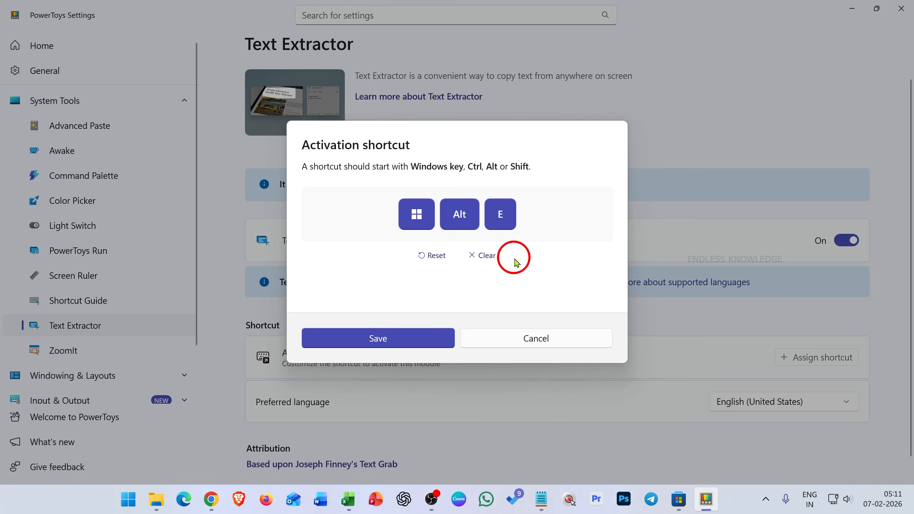
key("super+alt+e")
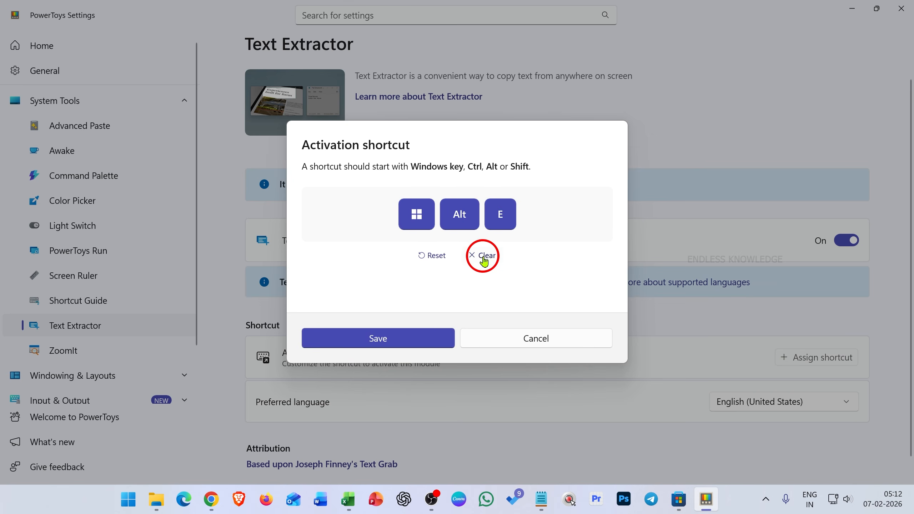
left_click(422, 331)
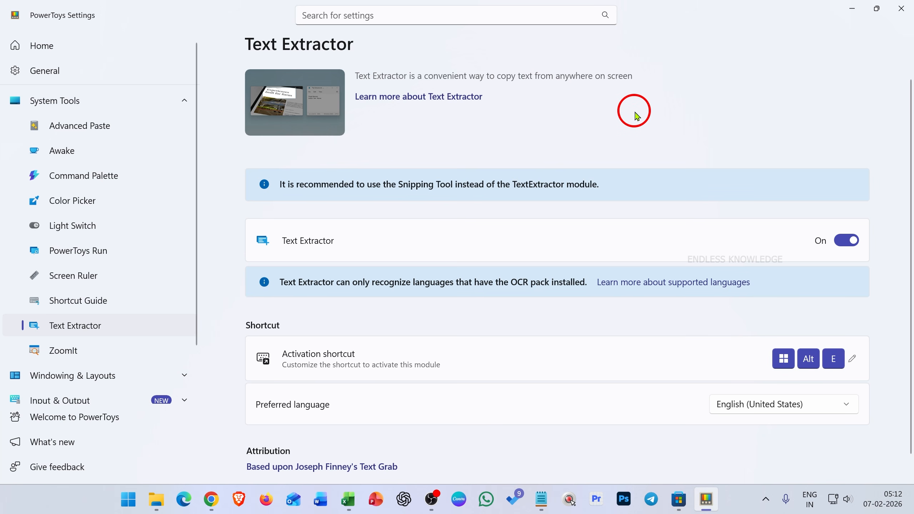
Extract the description and learn-more text from the Text Extractor page and paste it into a new blank Word document.
key("super+alt+e")
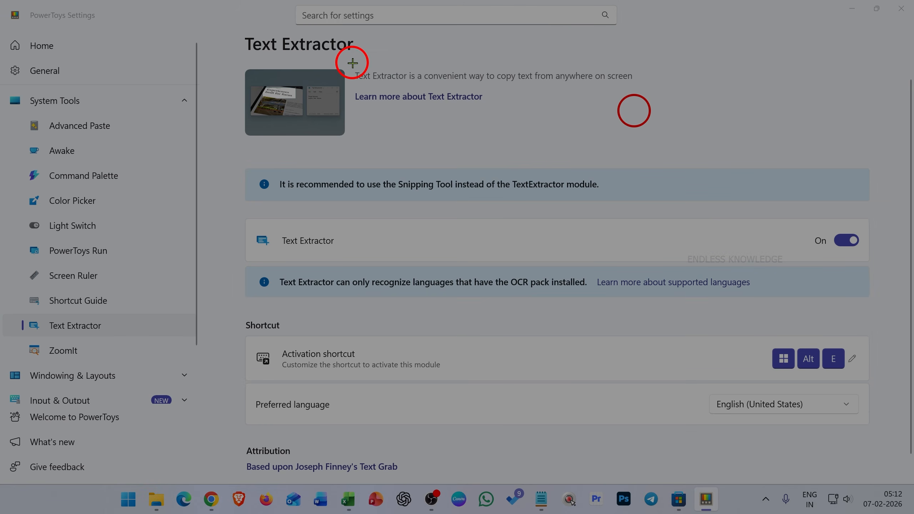
left_click_drag(352, 63, 638, 105)
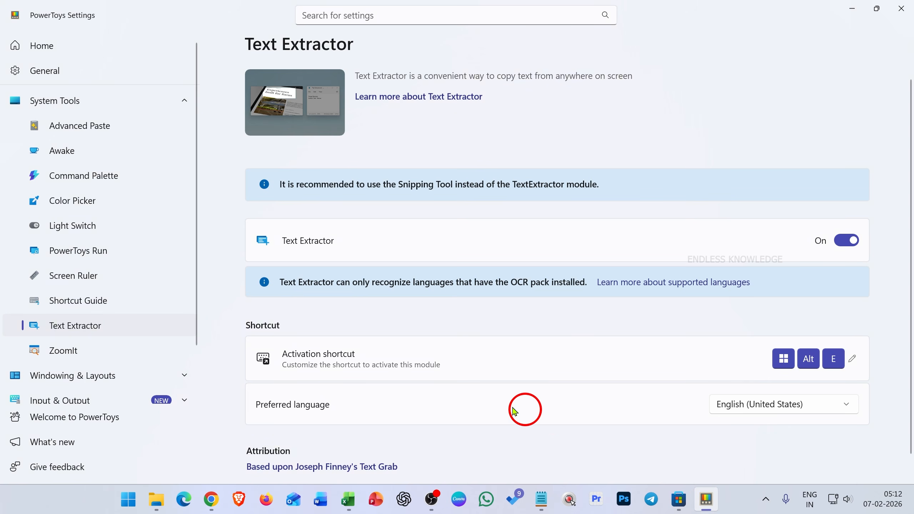
left_click(319, 499)
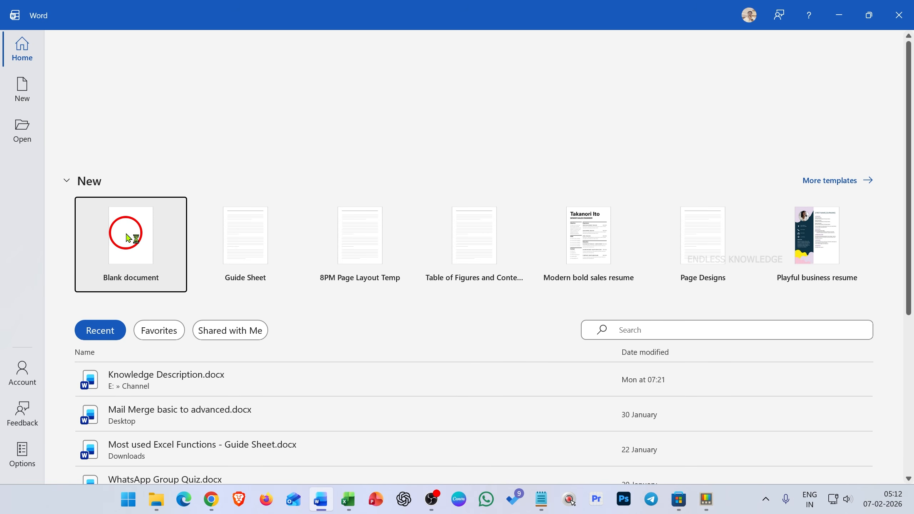
left_click(128, 231)
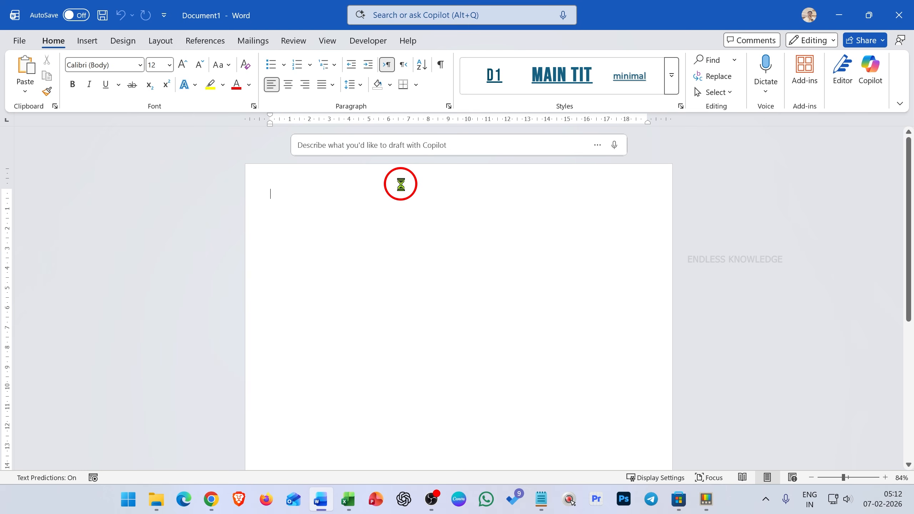
type("Text Extractor is a convenient way to copy text from anywhere on screen Learn more about Text Extractor")
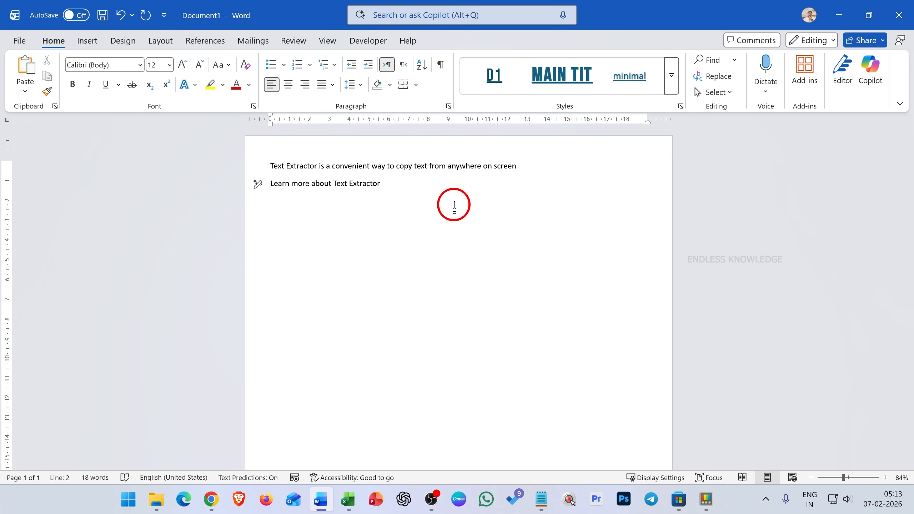
Extract the ribbon tab names from Home to Help and paste them on a new line below the existing text.
key("super+shift+t")
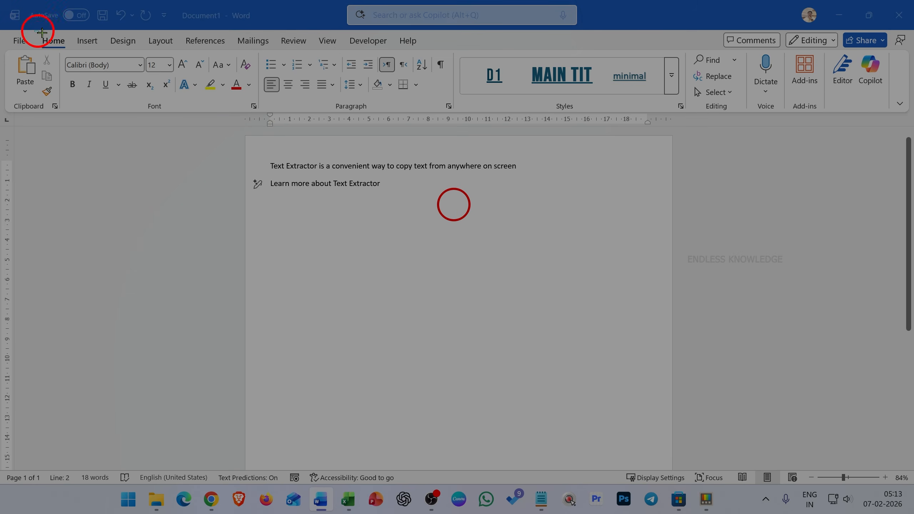
left_click_drag(35, 31, 428, 51)
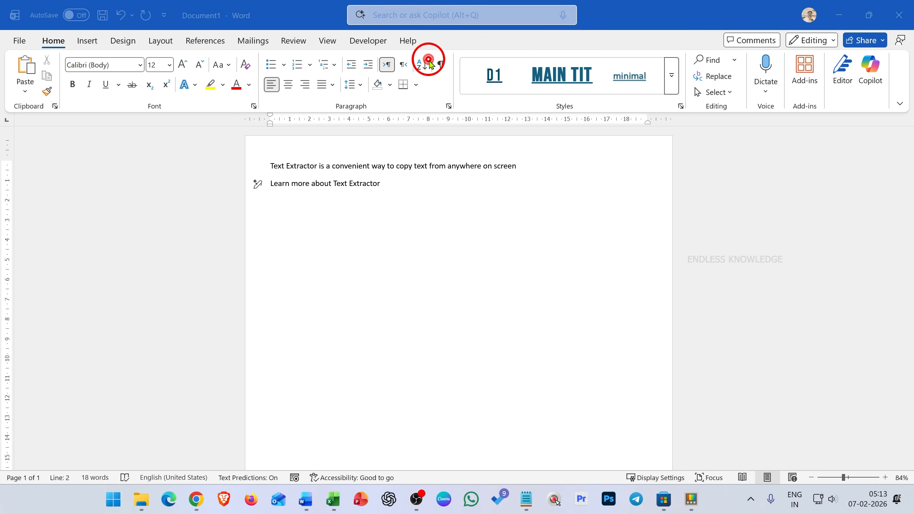
key("Return")
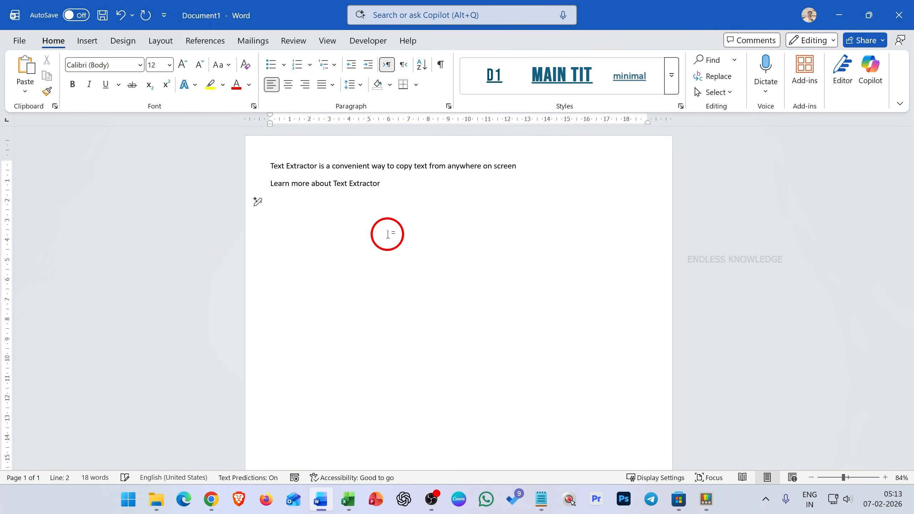
type("Home Insert Design Layout References Mailings Review View Developer Hel")
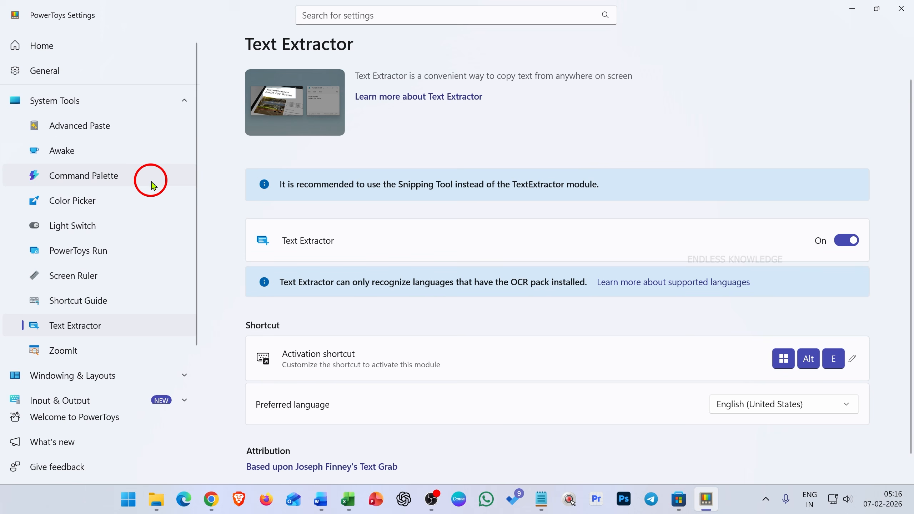
Return to PowerToys Settings and open the Always On Top page under Windowing & Layouts.
scroll(144, 198, "down", 2)
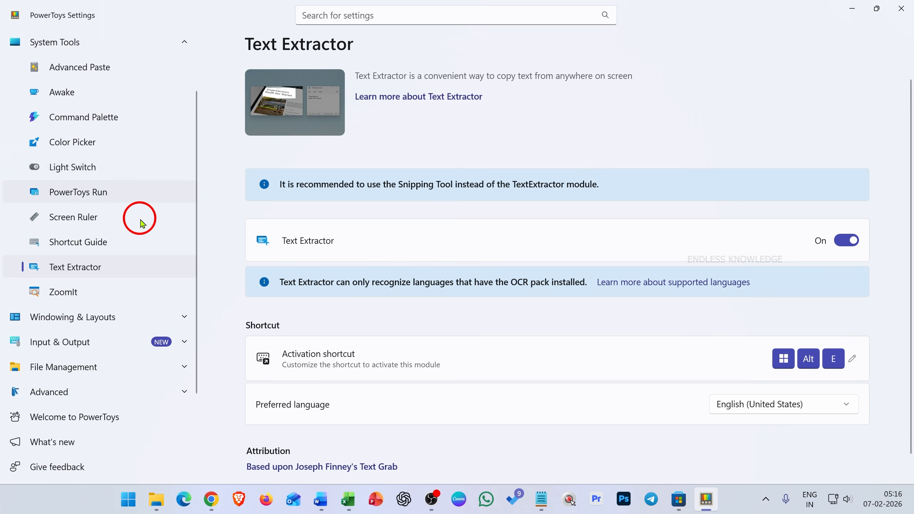
left_click(121, 314)
scroll(129, 276, "down", 3)
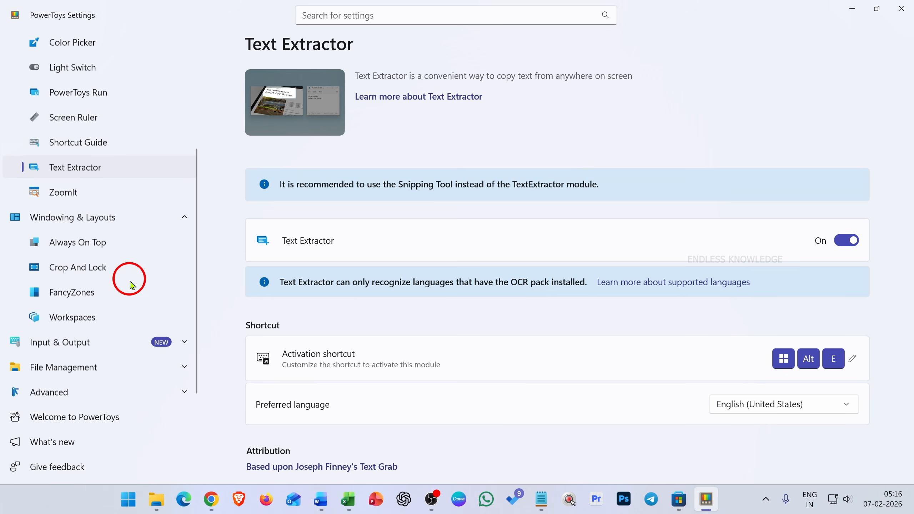
left_click(107, 245)
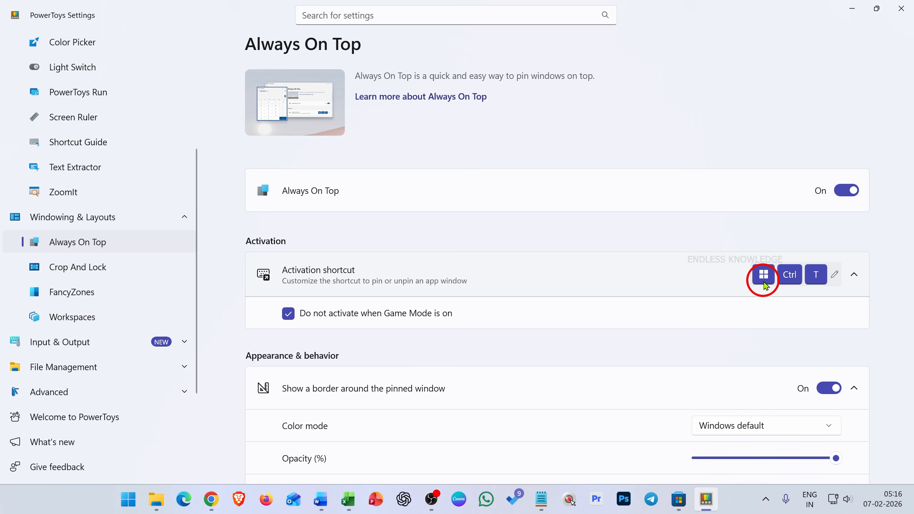
Switch to the Word document, launch Calculator over it, and pin the Calculator window always on top.
left_click(318, 500)
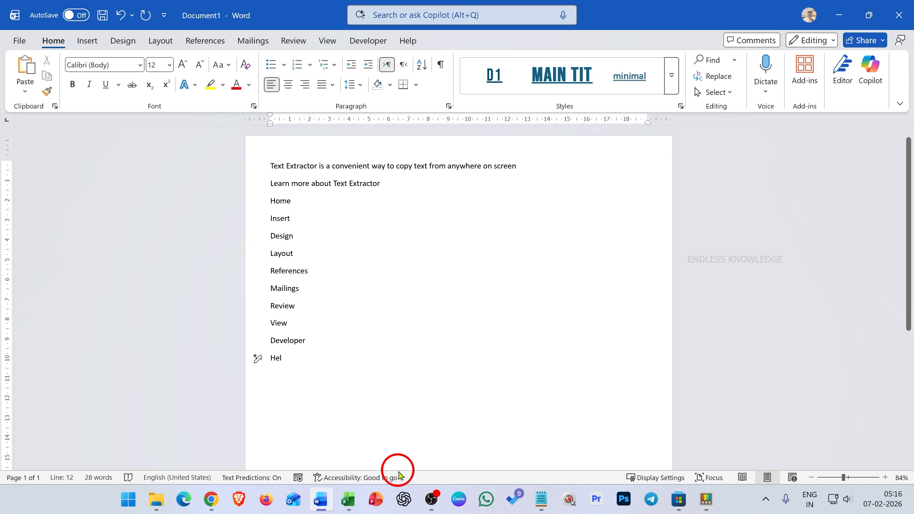
key("super")
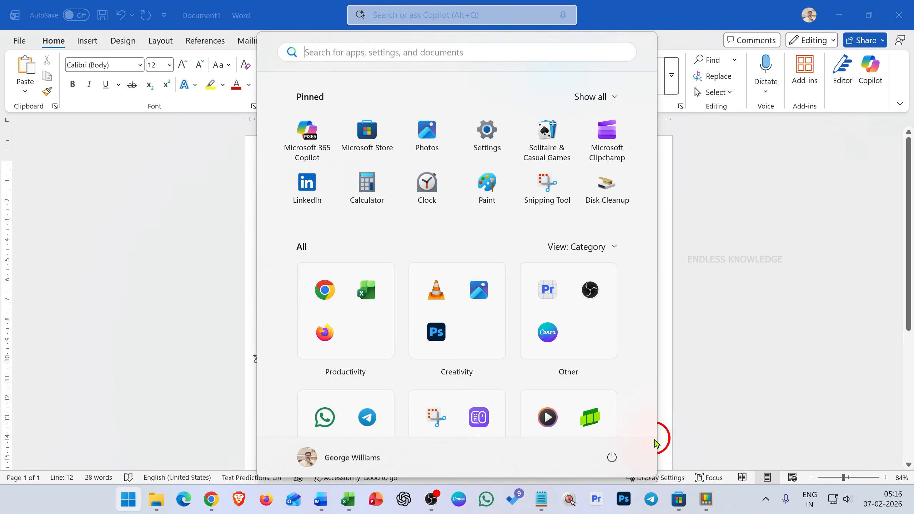
type("ca")
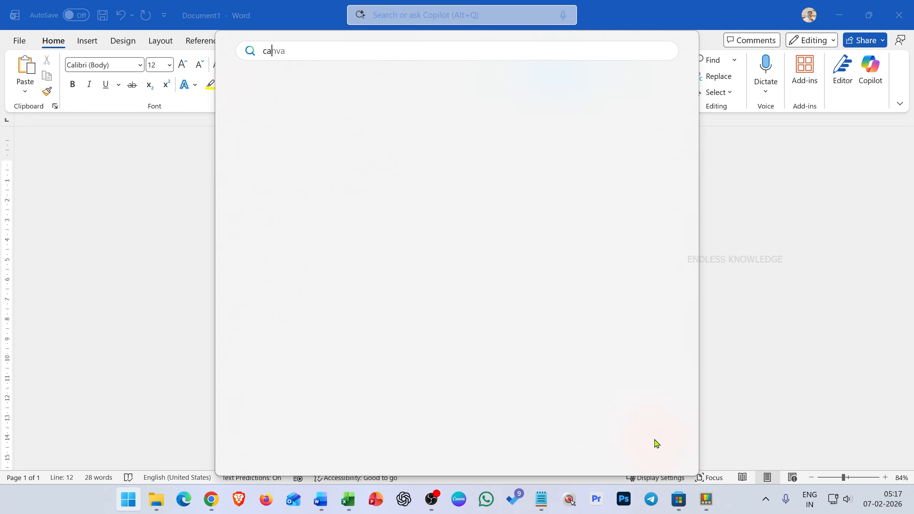
left_click(387, 204)
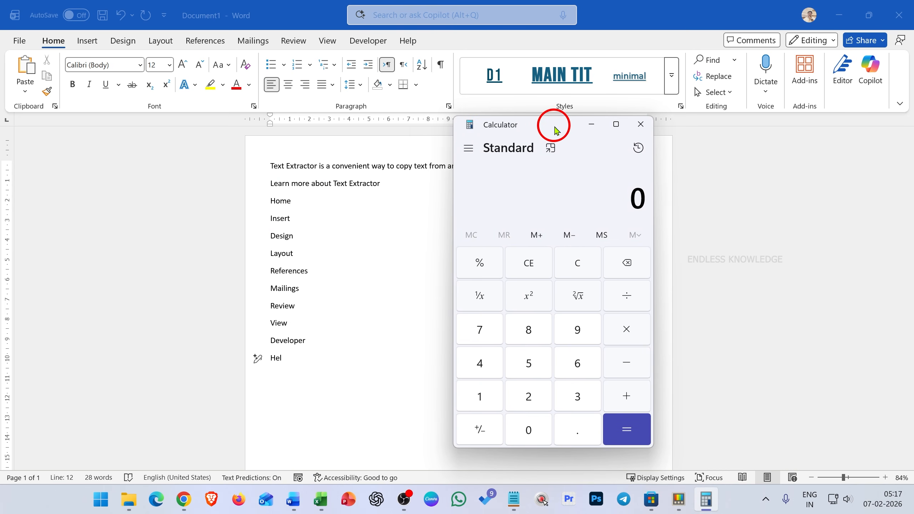
key("super+ctrl+t")
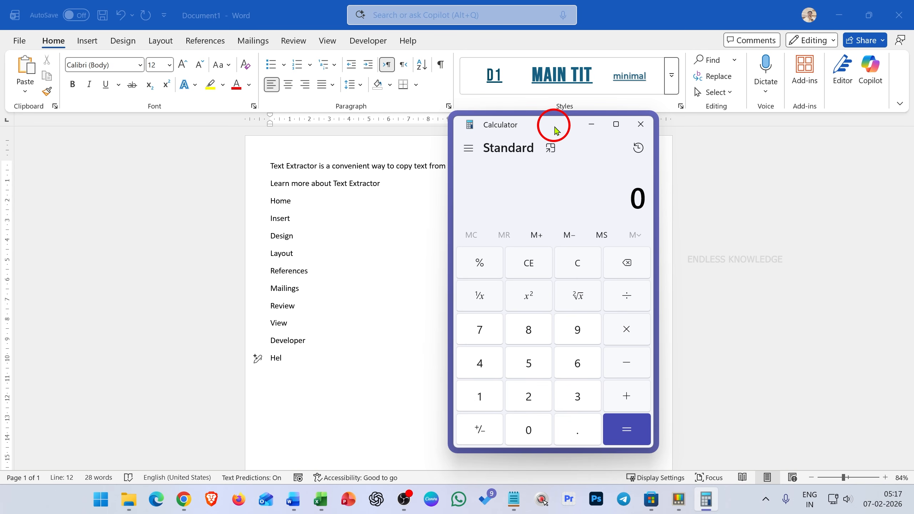
Check the pinned Calculator by activating the Word document, switching to Excel, and returning to Word.
left_click(302, 243)
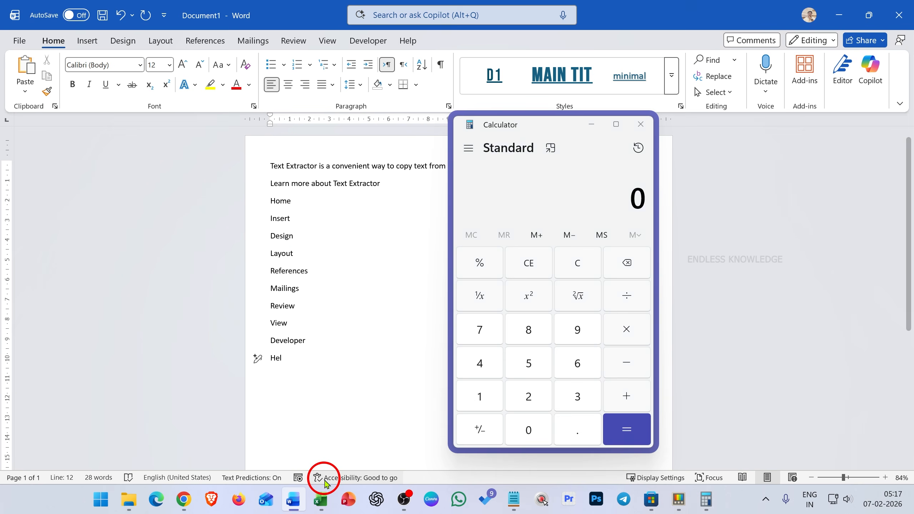
left_click(320, 499)
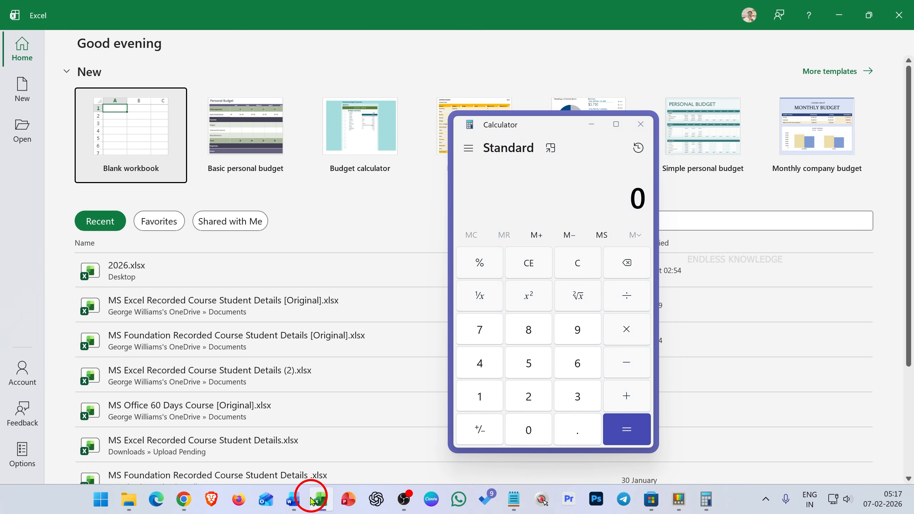
left_click(298, 502)
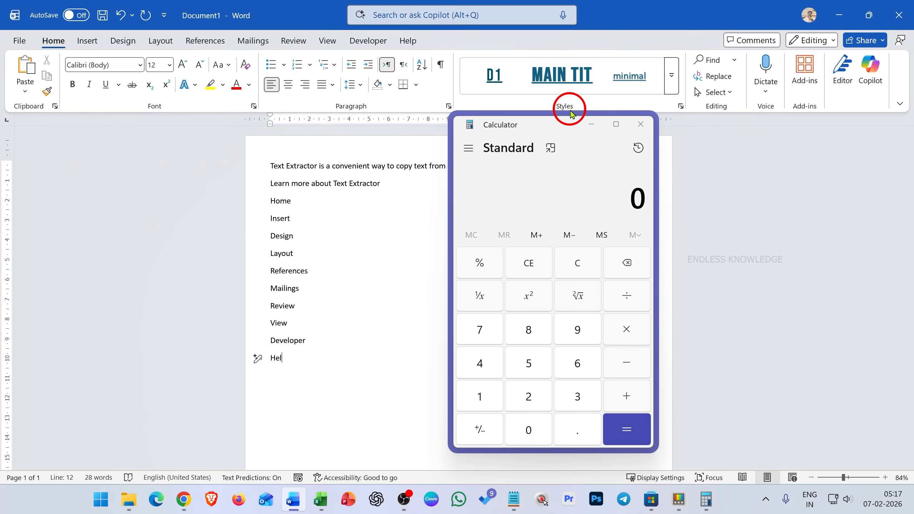
Move the pinned Calculator clear of the document text and check it while switching through Excel, OBS and back to Word.
left_click_drag(554, 125, 717, 116)
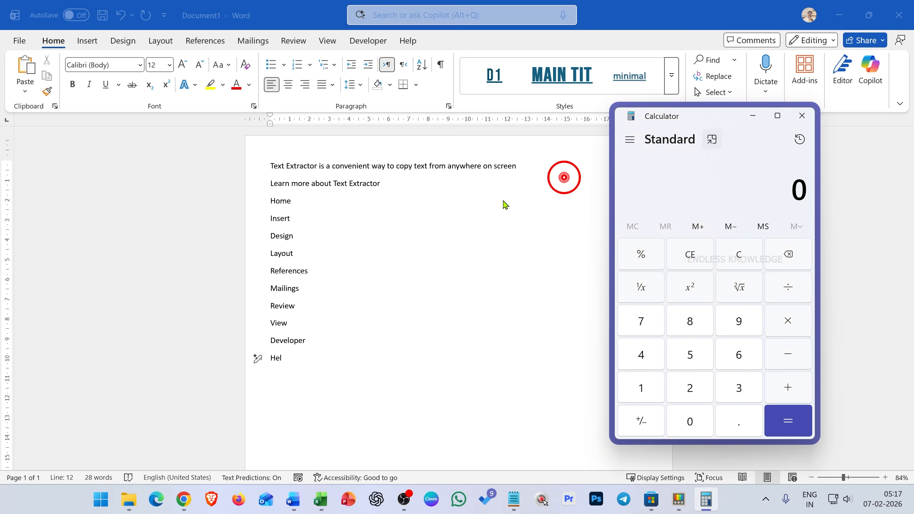
left_click(320, 501)
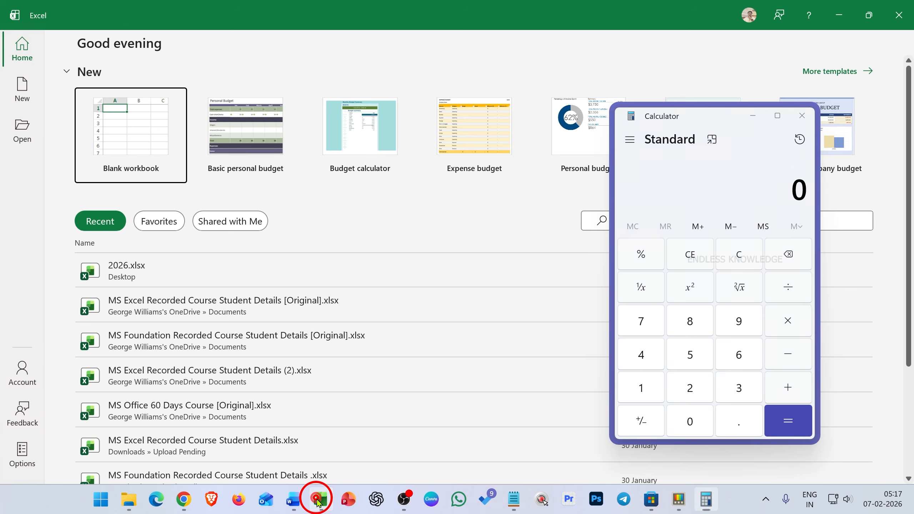
left_click(405, 504)
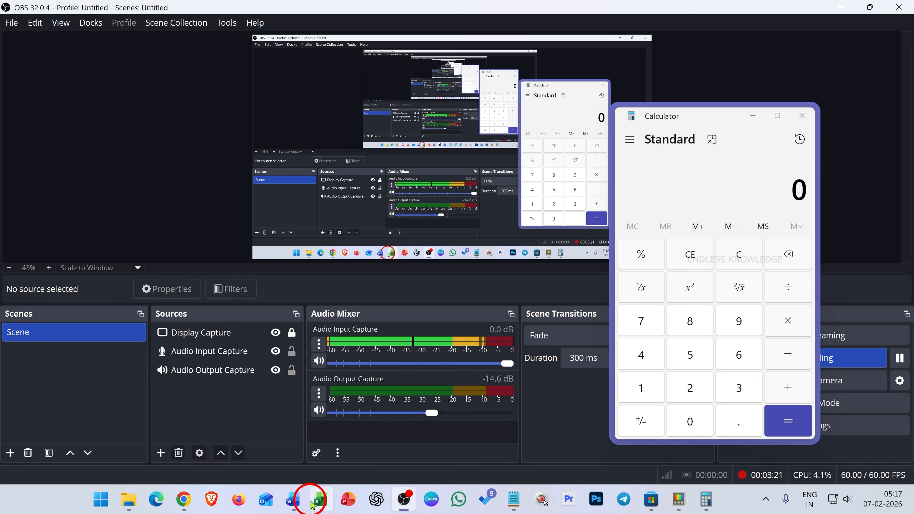
left_click(318, 500)
left_click(295, 501)
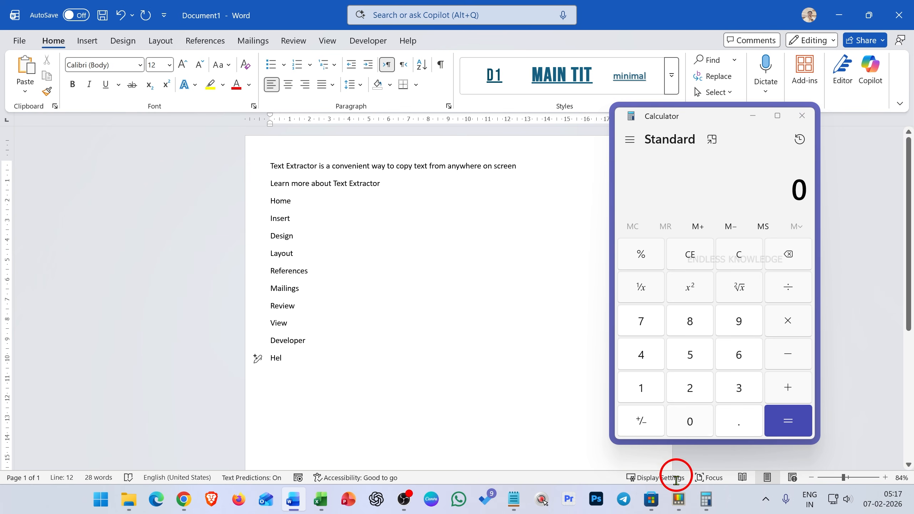
Switch to PowerToys Settings and close the pinned Calculator.
left_click(678, 501)
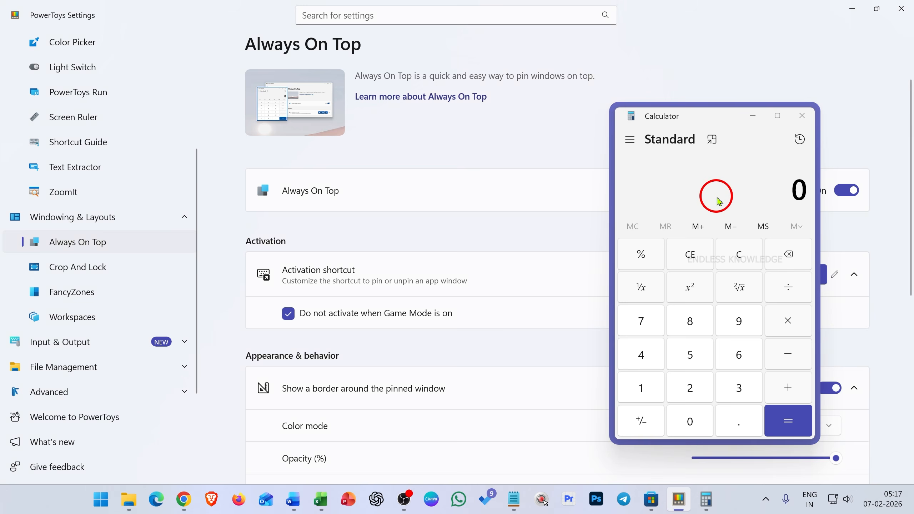
left_click(802, 116)
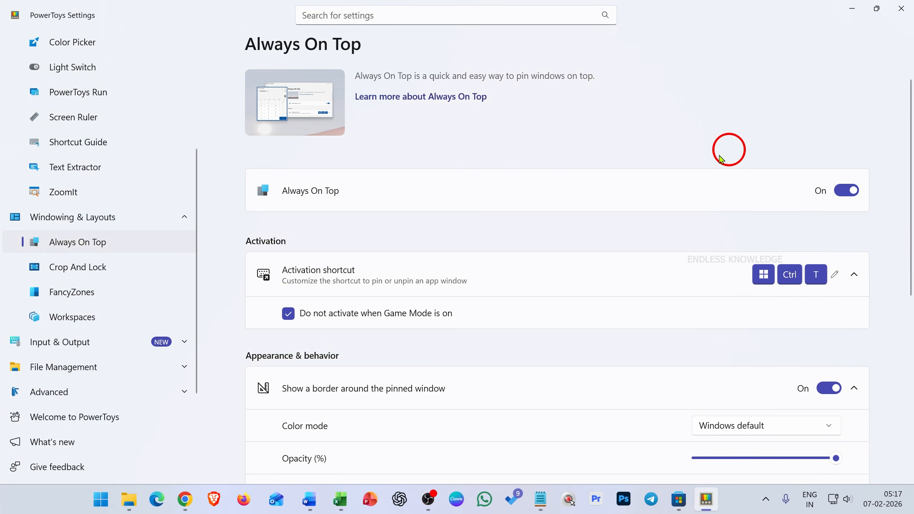
Try the Custom color mode for the pinned-window border and its color choices, and restore the Windows default mode.
scroll(658, 171, "down", 5)
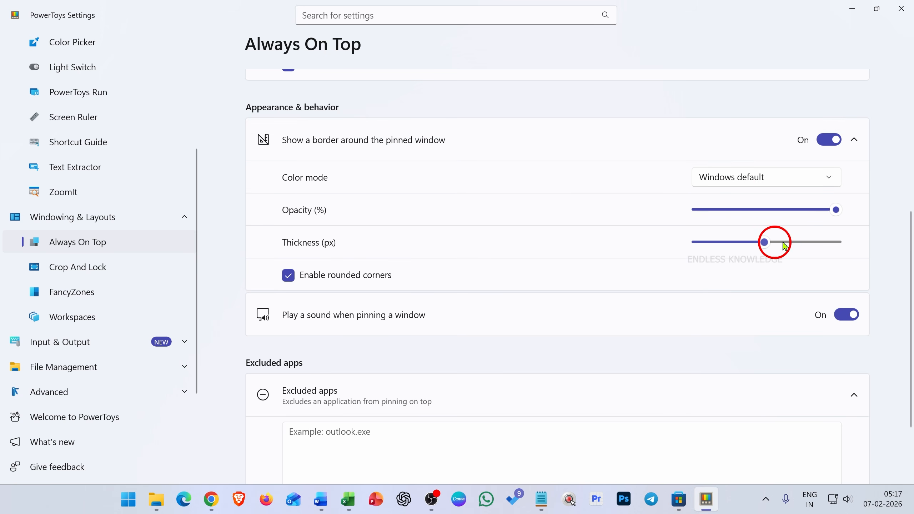
left_click(828, 177)
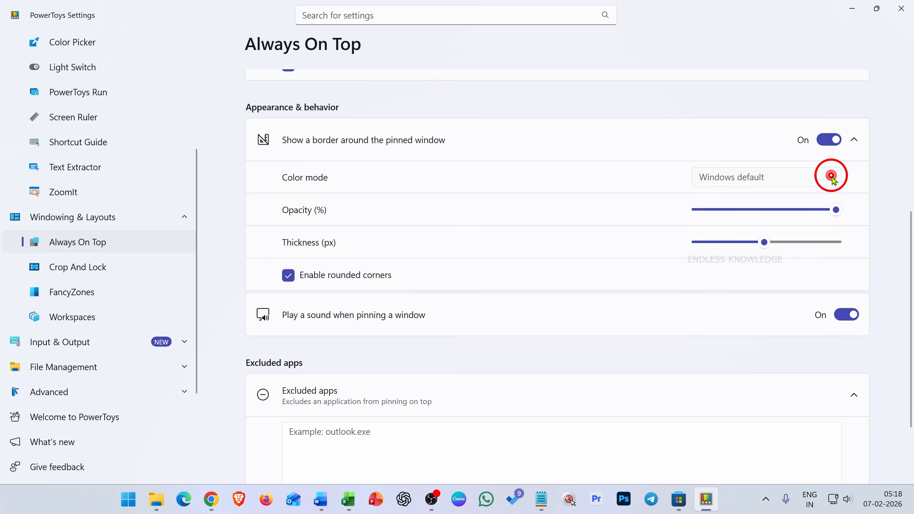
left_click(826, 155)
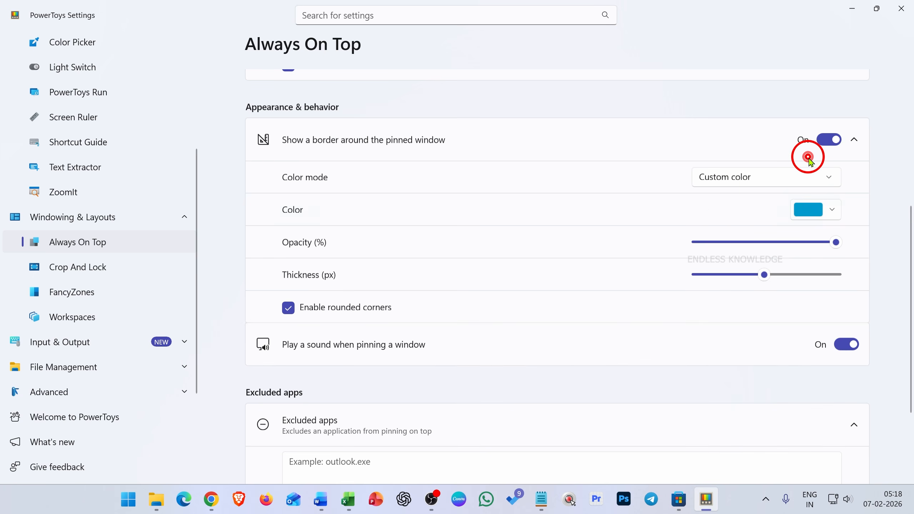
left_click(830, 211)
left_click(828, 206)
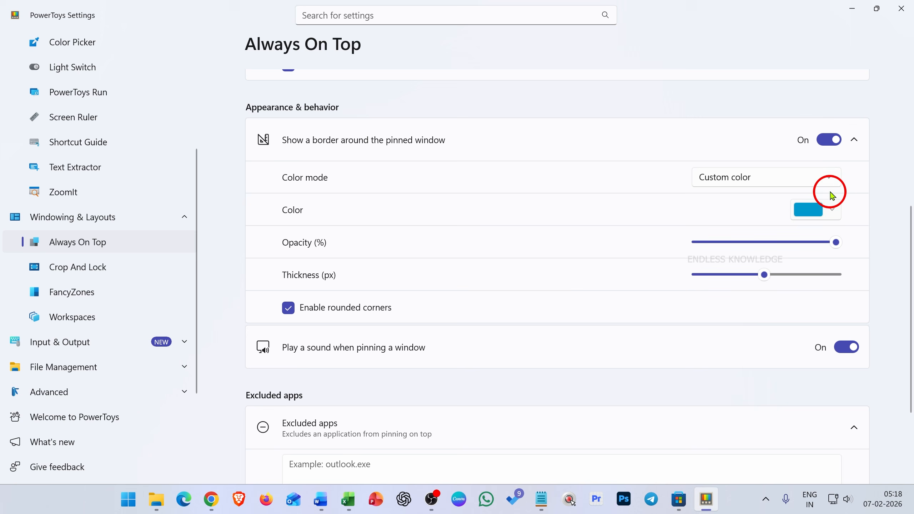
left_click(826, 177)
left_click(804, 201)
Review the remaining Always On Top settings and open the Image Resizer page under File Management.
scroll(467, 231, "down", 3)
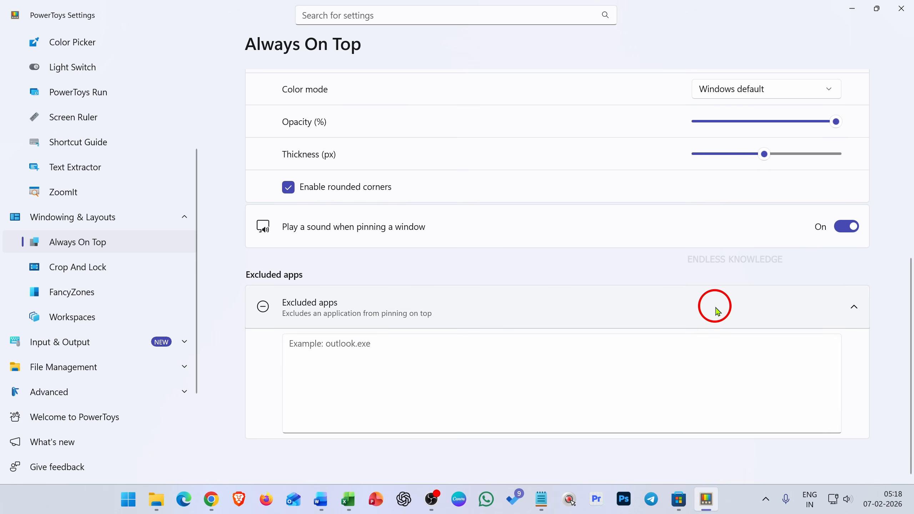
scroll(716, 312, "up", 10)
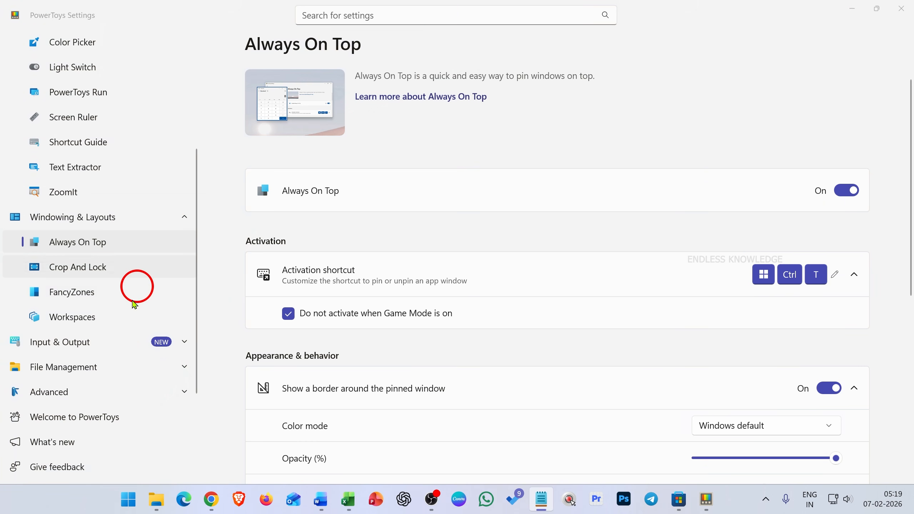
left_click(121, 367)
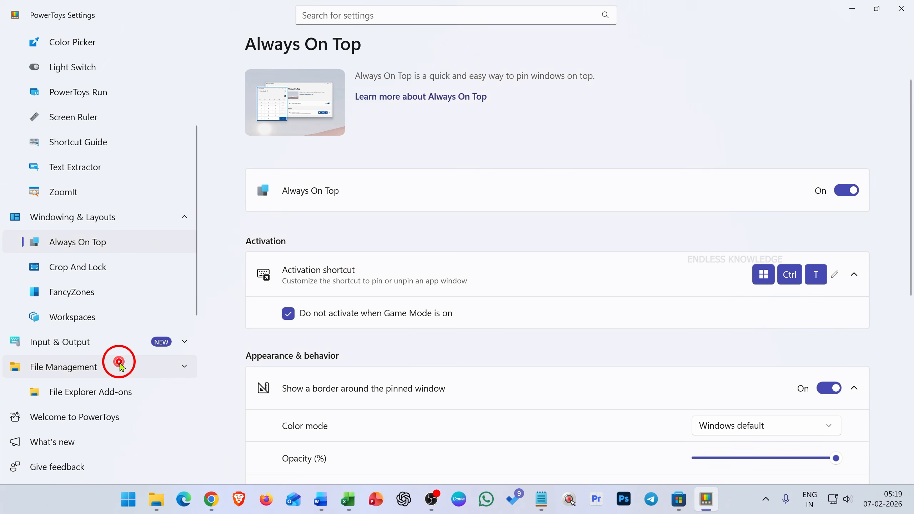
scroll(134, 261, "down", 3)
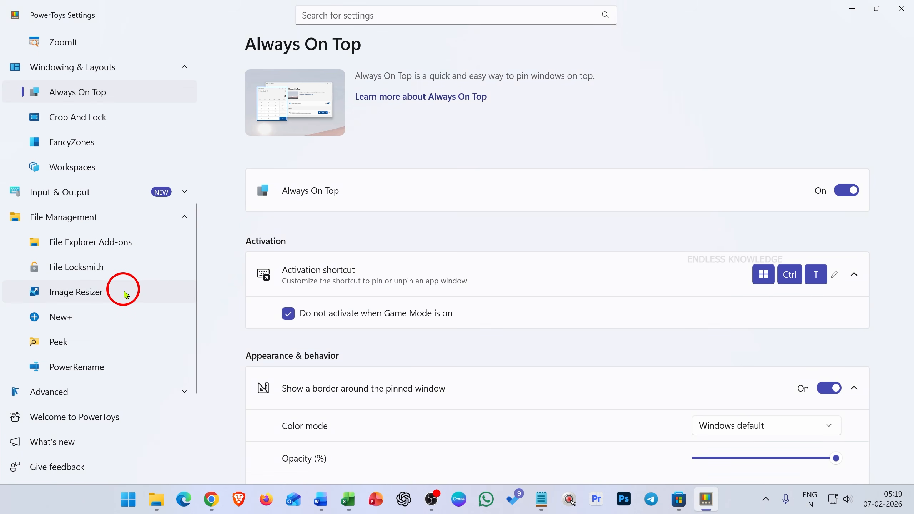
left_click(124, 292)
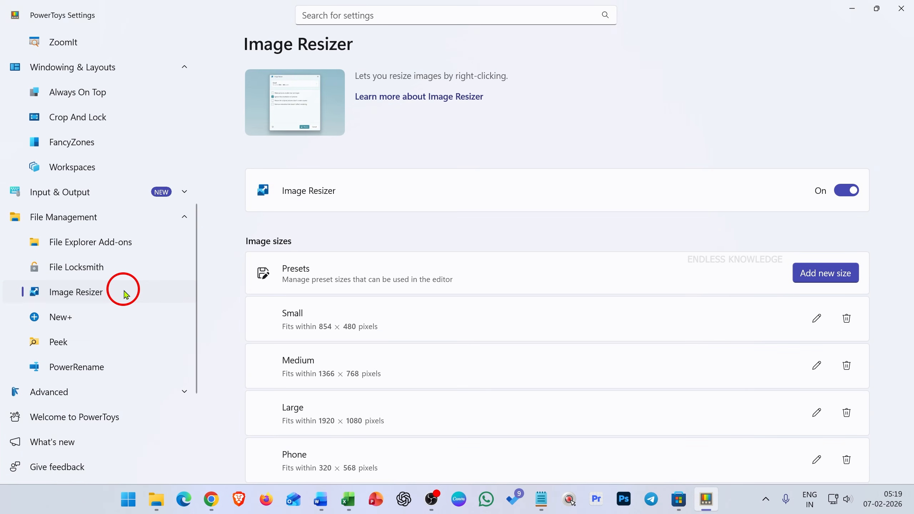
Add two new size presets to the Image Resizer presets.
left_click(815, 273)
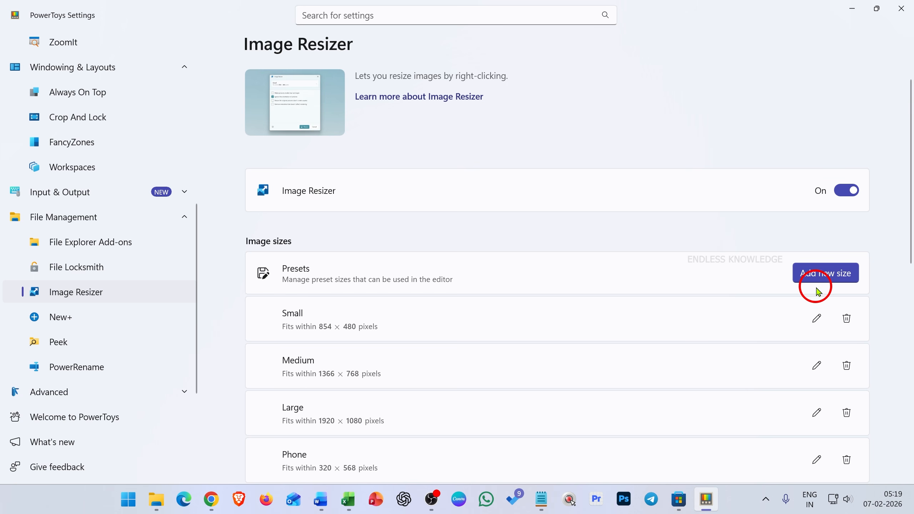
scroll(612, 277, "down", 3)
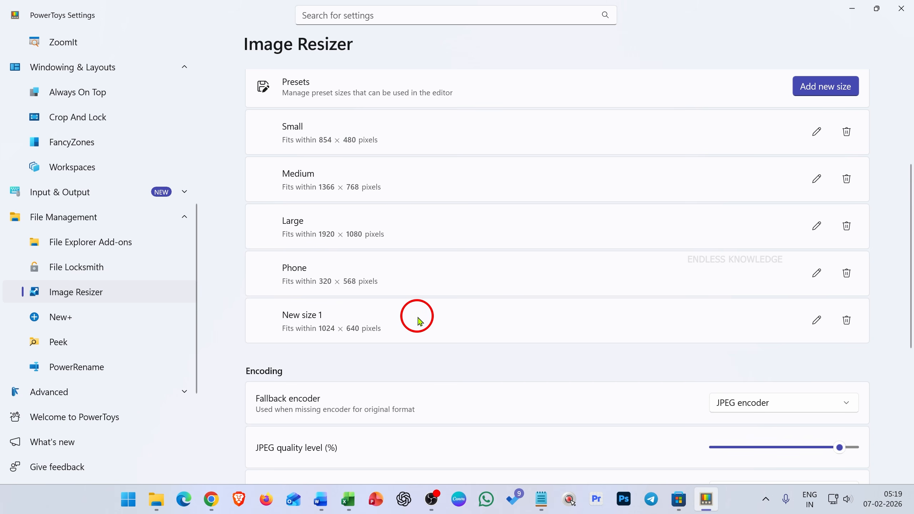
scroll(491, 331, "up", 2)
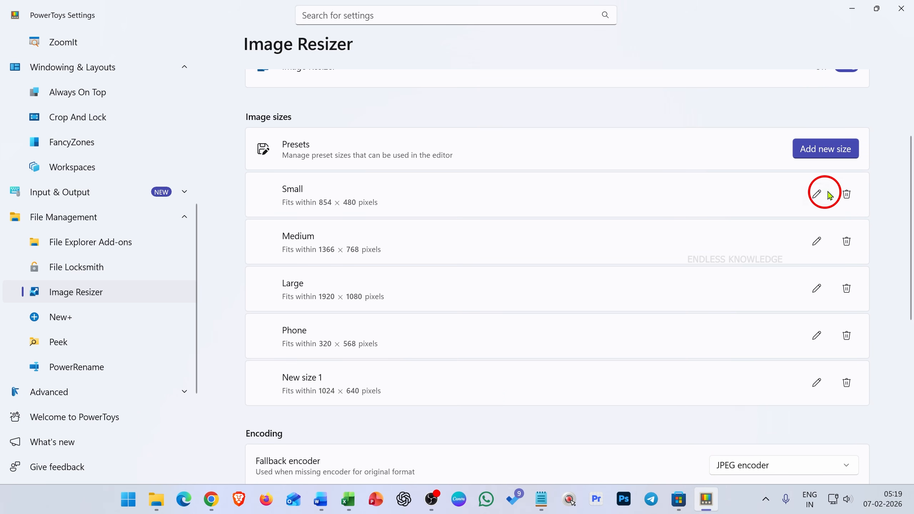
left_click(829, 155)
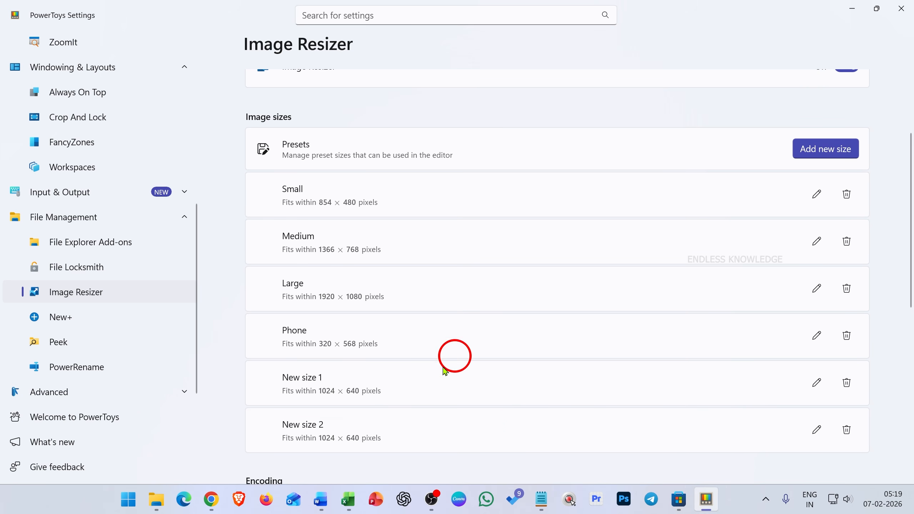
scroll(295, 419, "down", 2)
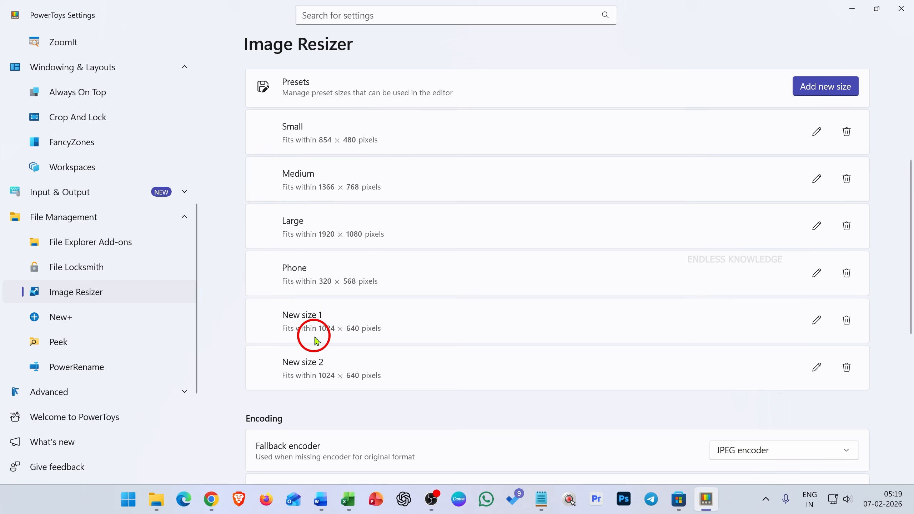
Open the first new preset's size details without changing them, and delete both newly added presets.
left_click(814, 331)
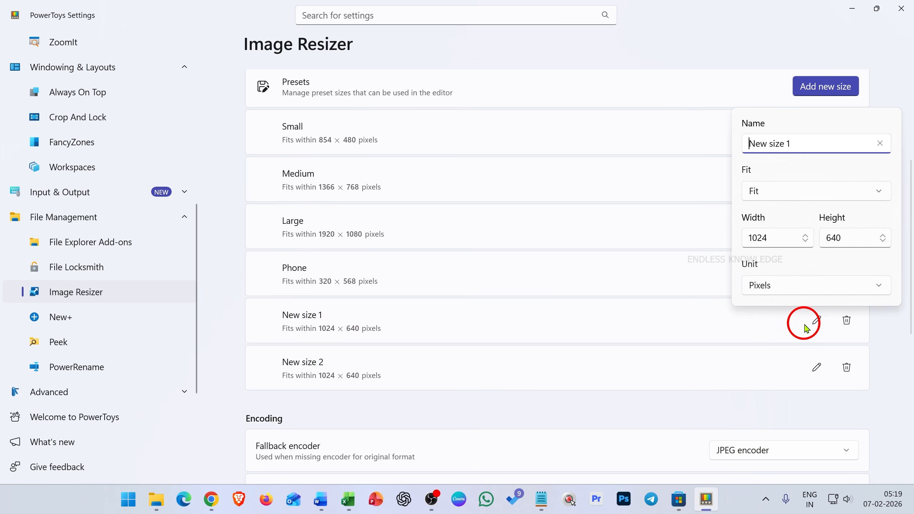
left_click(851, 319)
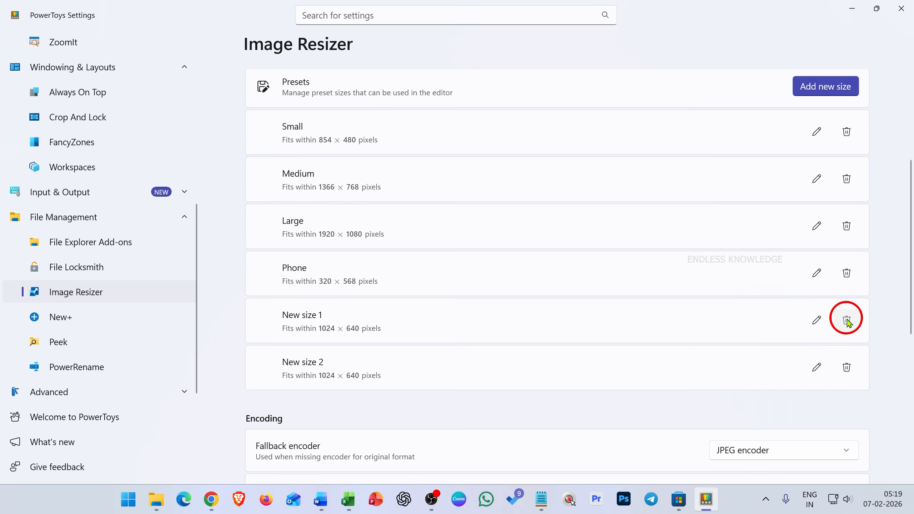
left_click(847, 320)
left_click(450, 273)
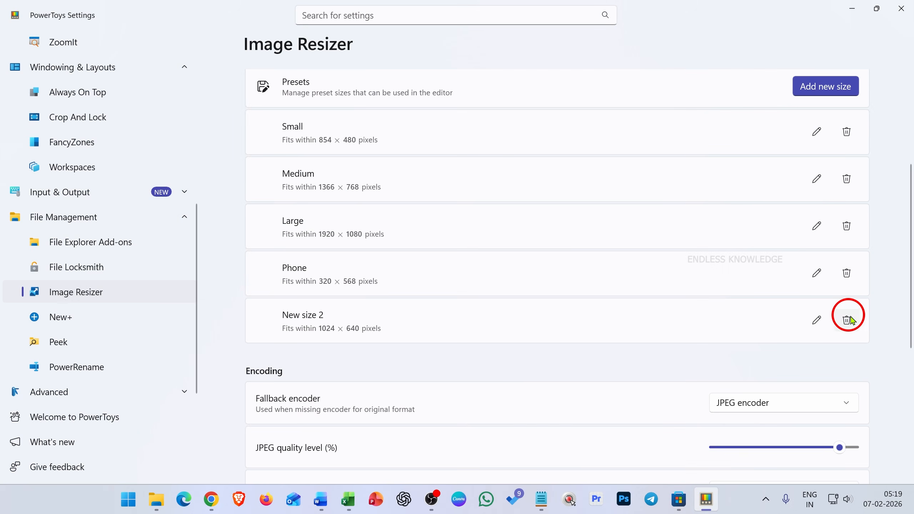
left_click(847, 319)
left_click(391, 275)
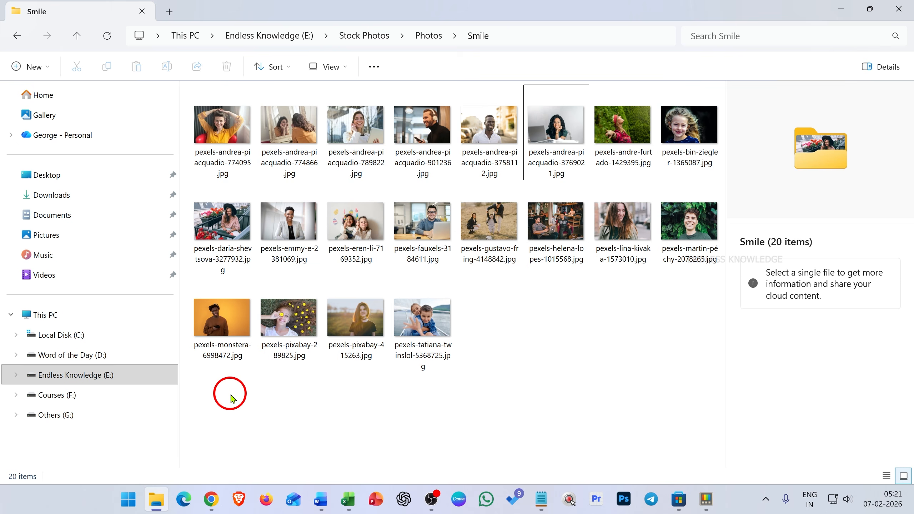
Select all the photos in the Smile folder in File Explorer and open them in Image Resizer.
left_click_drag(216, 384, 672, 126)
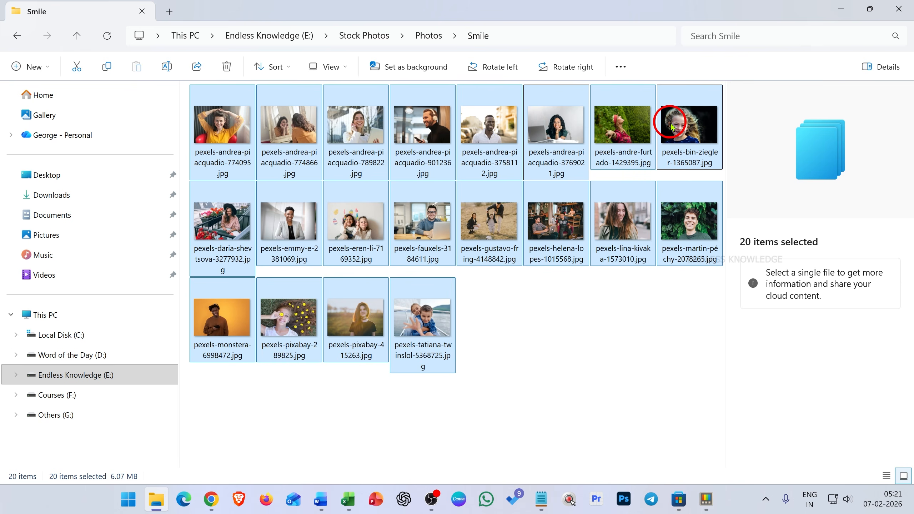
right_click(672, 127)
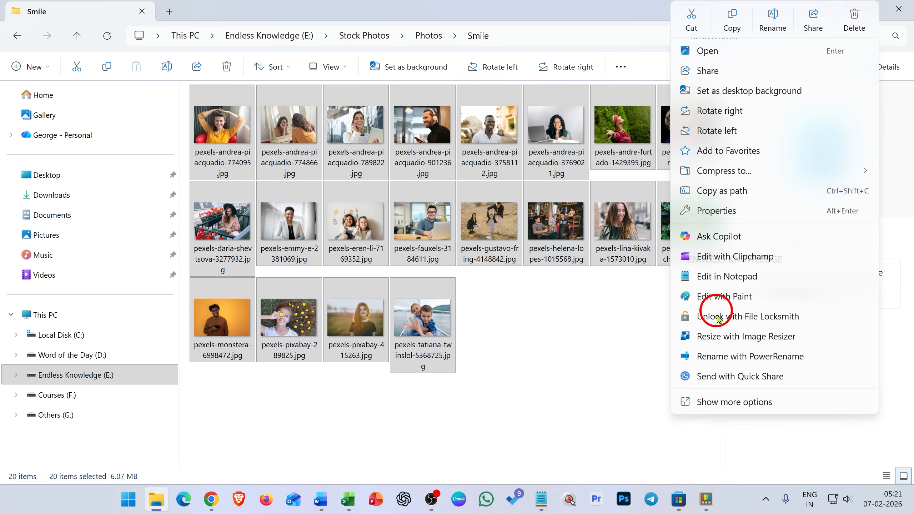
left_click(786, 338)
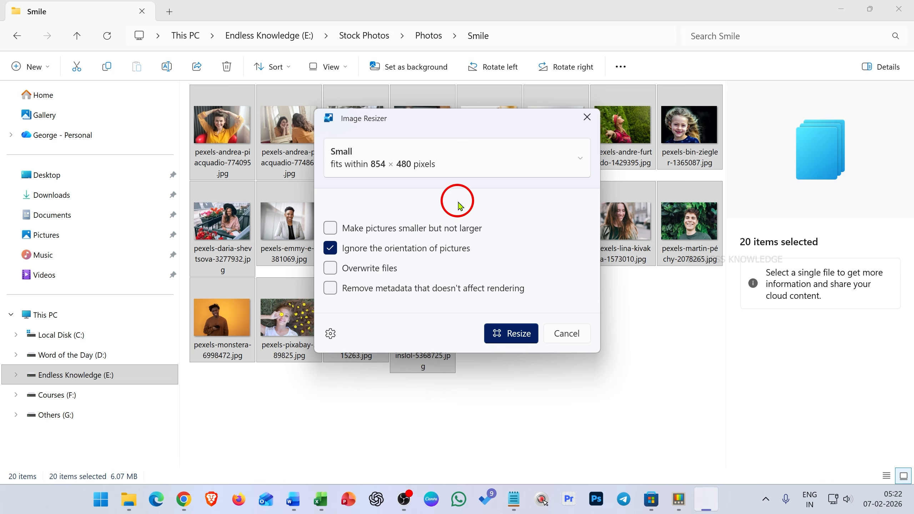
Check the Custom size option, return to the Small preset, and resize the selected photos with it.
left_click(585, 158)
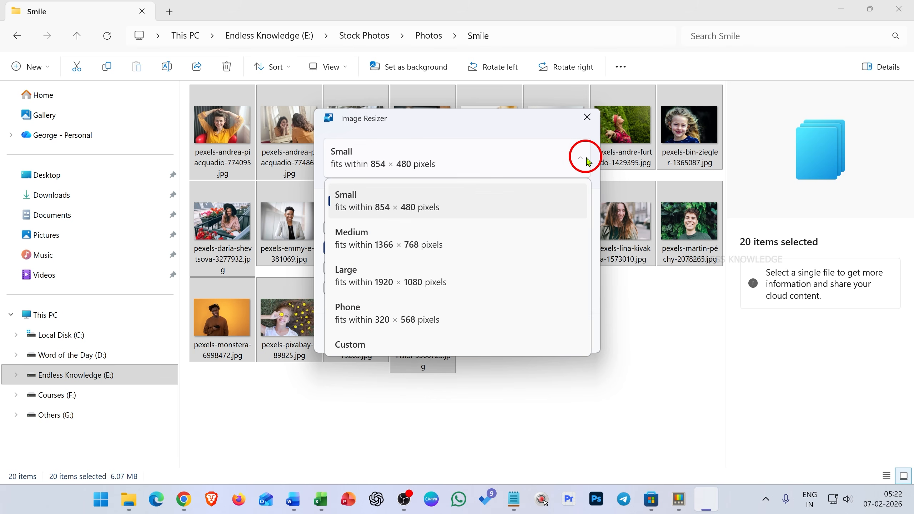
left_click(389, 343)
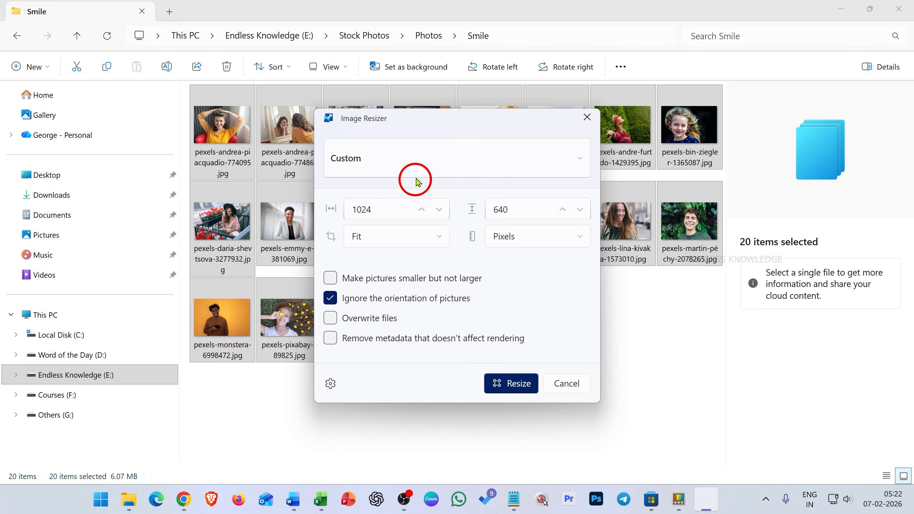
left_click(420, 150)
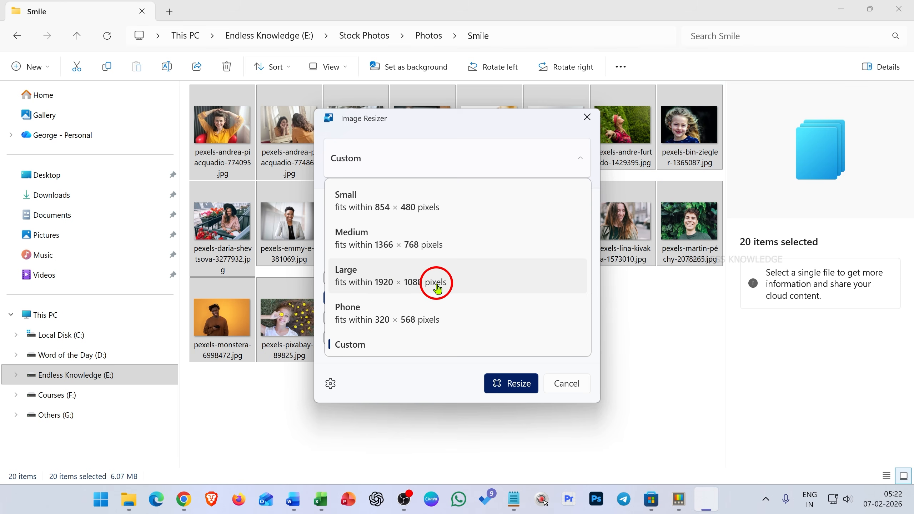
left_click(448, 212)
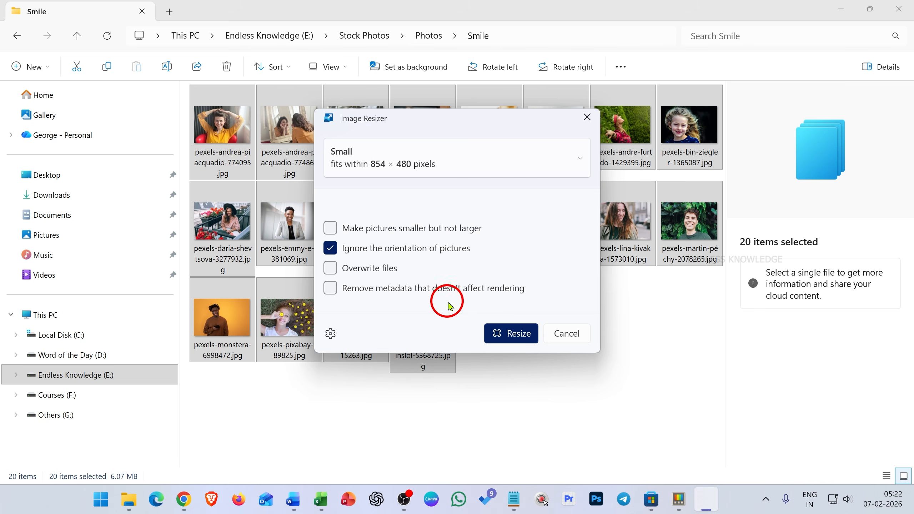
left_click(526, 334)
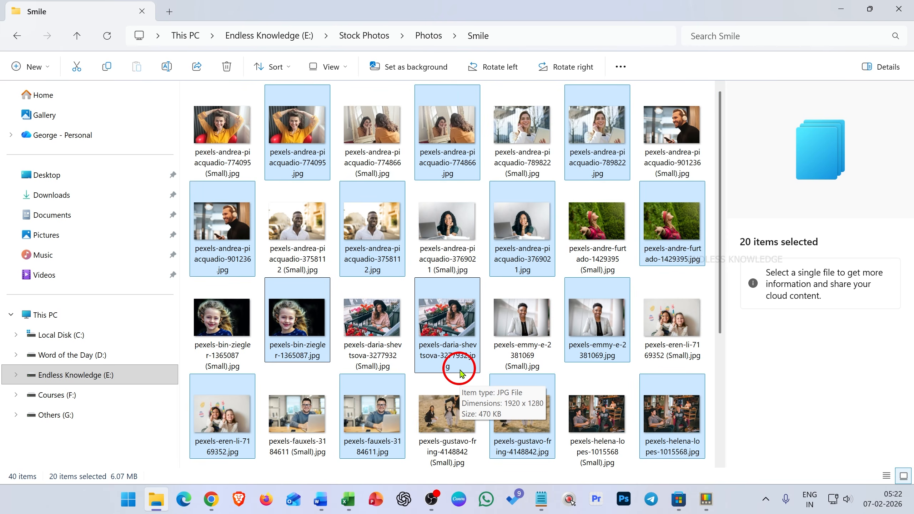
Compare the details of several Small copies and originals, and view the resized photo of the woman on the phone at full view.
left_click(216, 167)
left_click(389, 163)
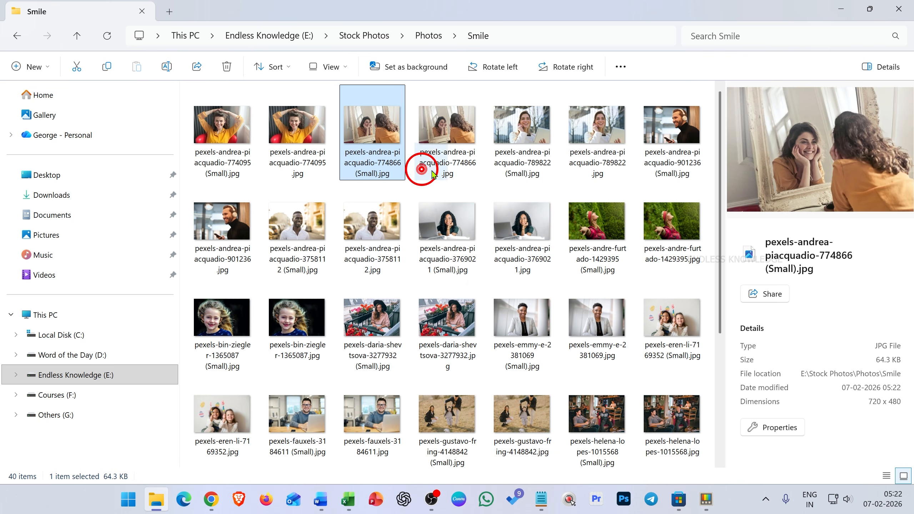
left_click(422, 166)
left_click(548, 163)
left_click(650, 170)
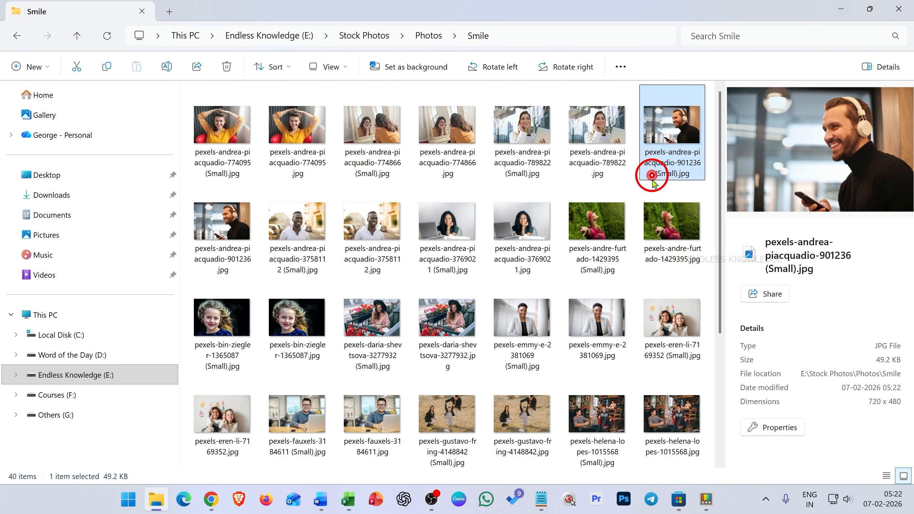
left_click(535, 162)
left_click(594, 144)
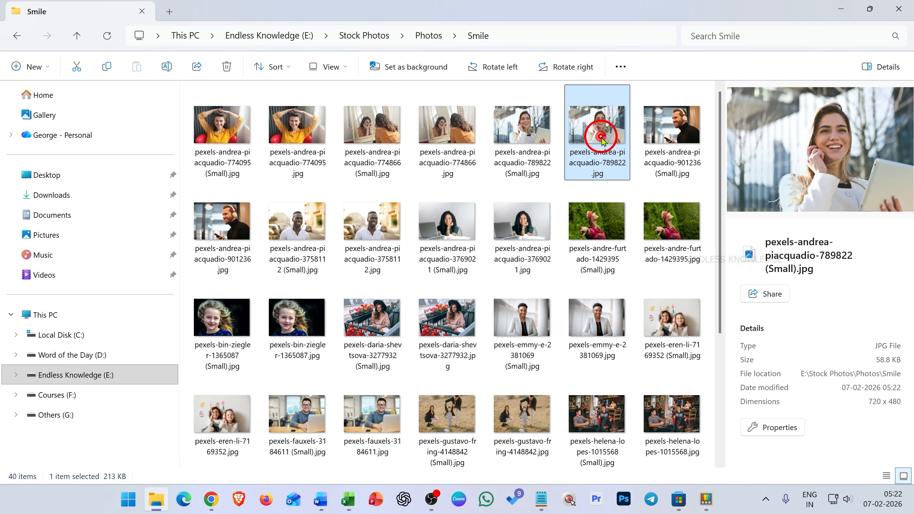
left_click(534, 140)
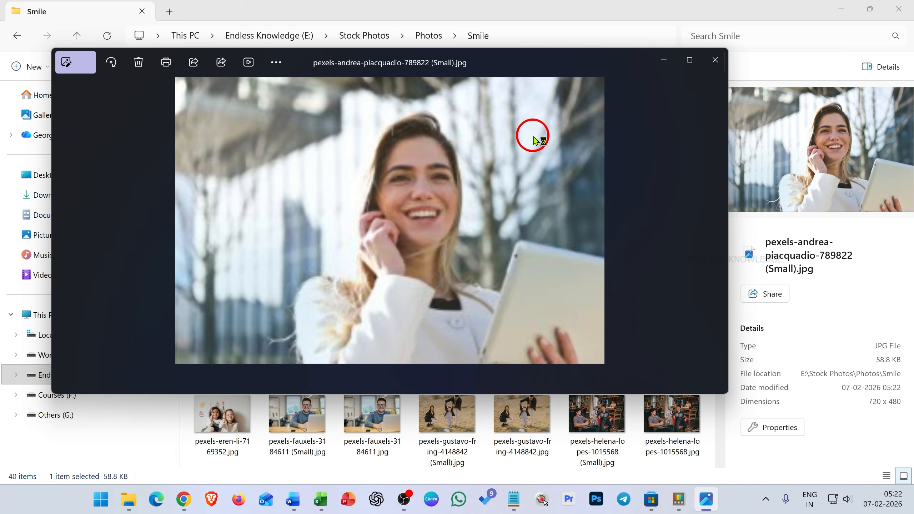
left_click(715, 59)
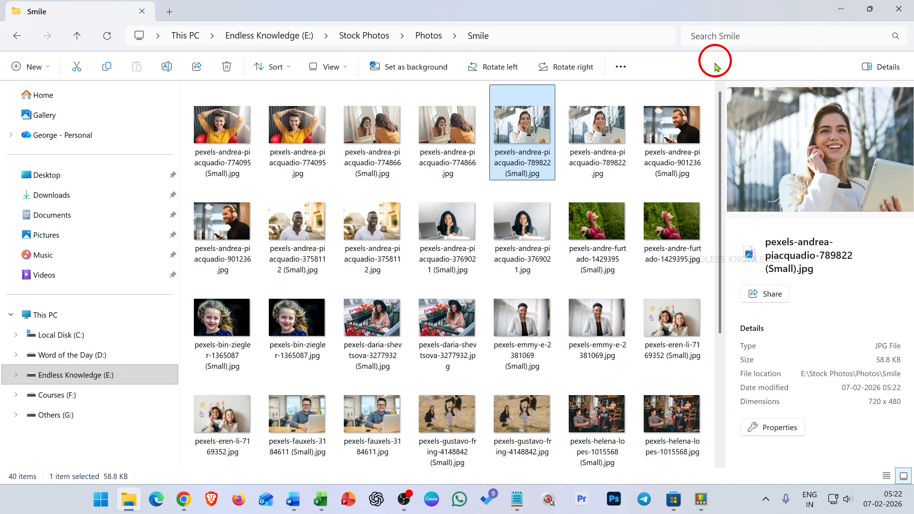
Switch to PowerToys Settings, review the remaining Image Resizer settings, and open the Peek page.
left_click(707, 496)
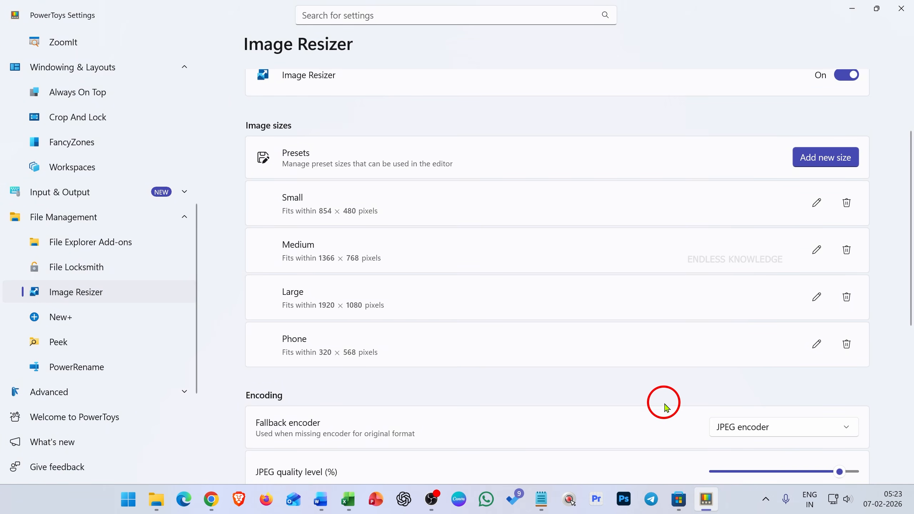
scroll(665, 408, "down", 2)
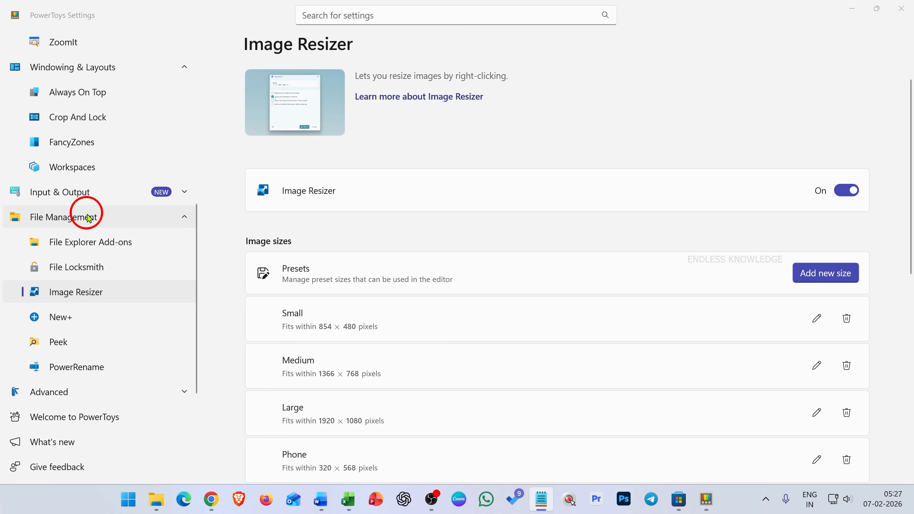
left_click(88, 351)
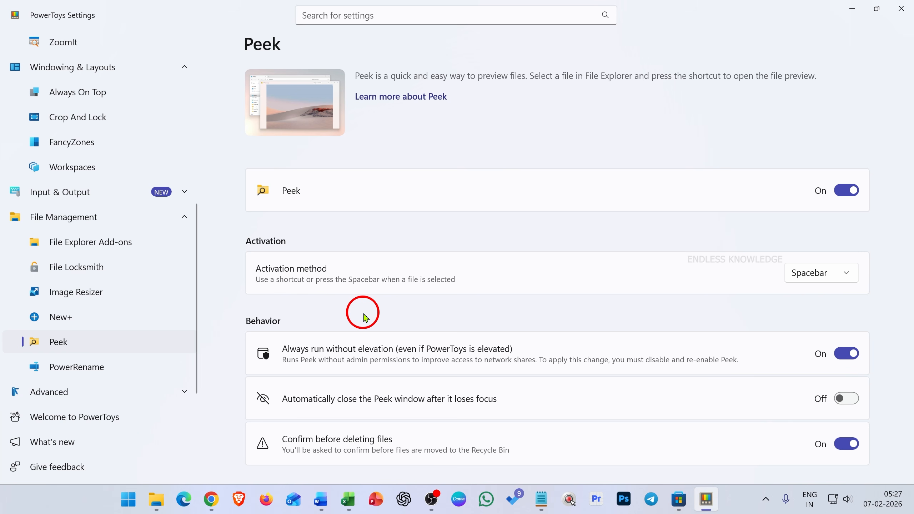
Switch to File Explorer, preview 1.jpg with Peek, browse through the following photos to astronomy-3187445.jpg, and close the preview.
left_click(156, 499)
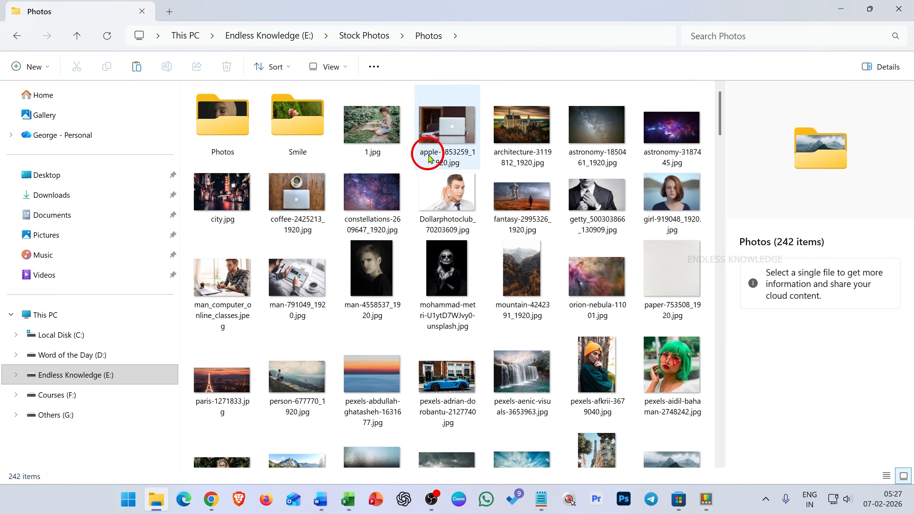
left_click(382, 129)
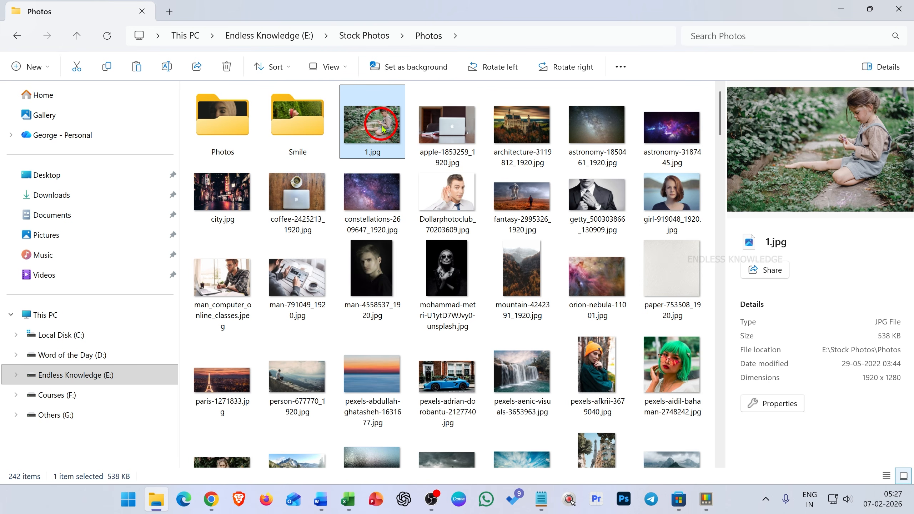
key("ctrl+space")
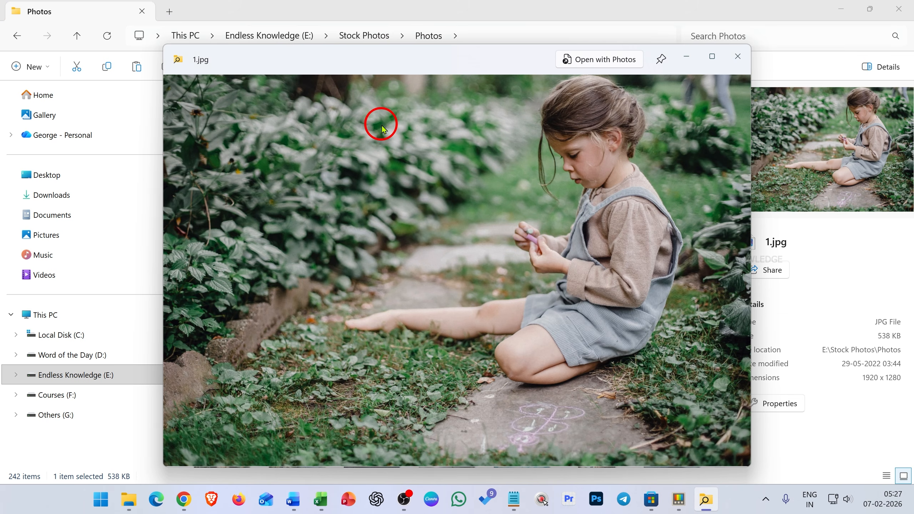
key("Right")
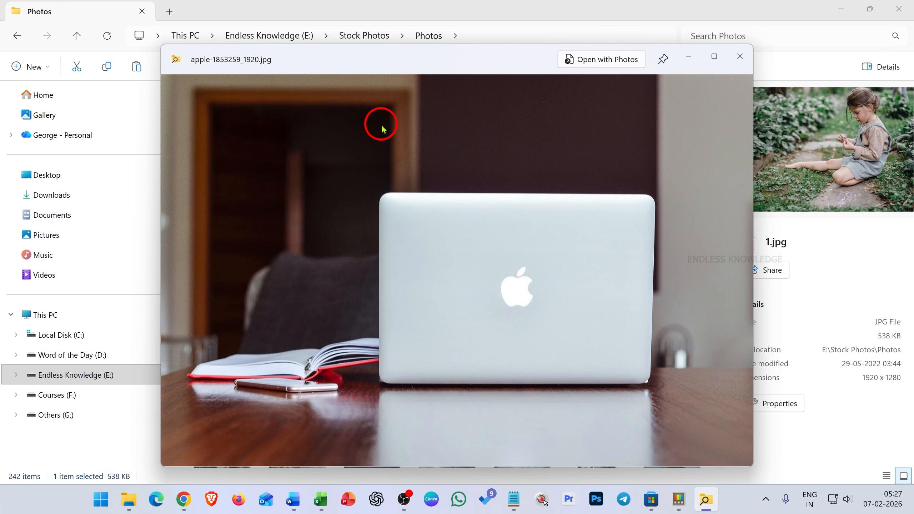
key("Right")
key("Right")
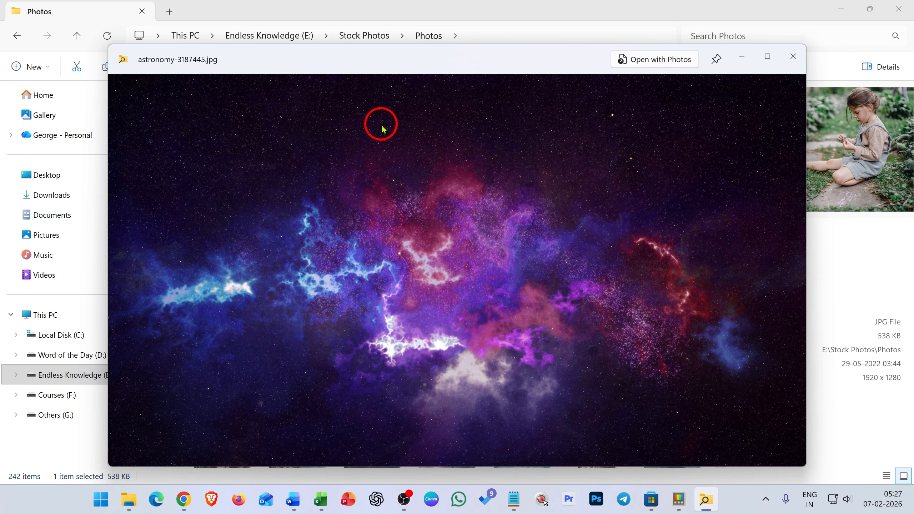
left_click(788, 57)
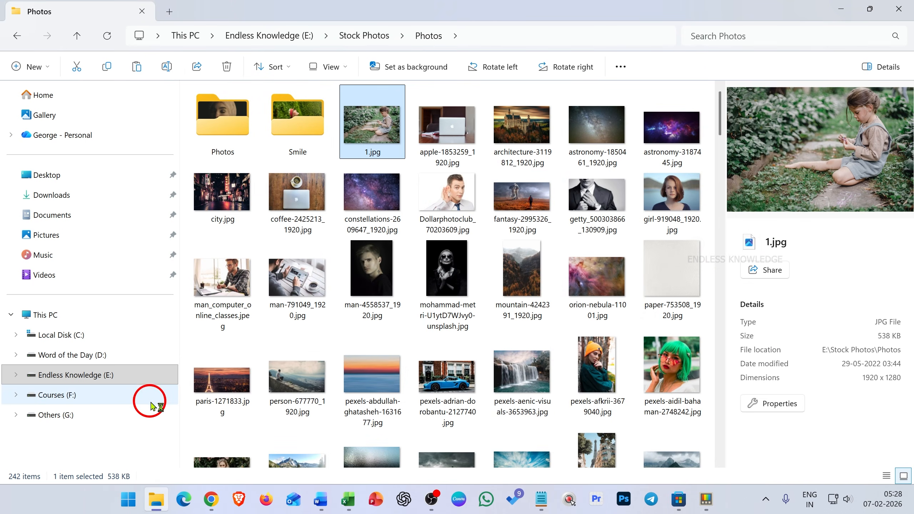
Open the Tutorials folder on the Endless Knowledge (E:) drive, preview Most used Excel Functions.mp4 with Peek, and pause its playback.
left_click(143, 372)
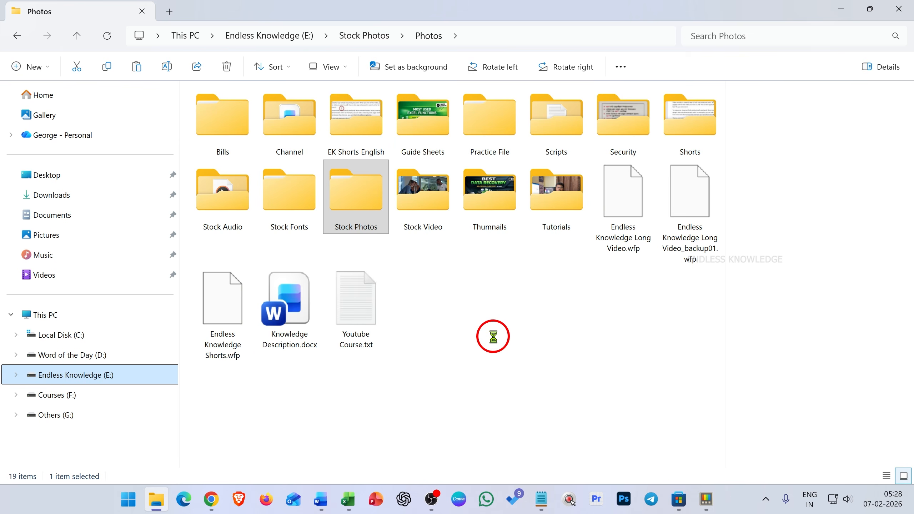
double_click(538, 204)
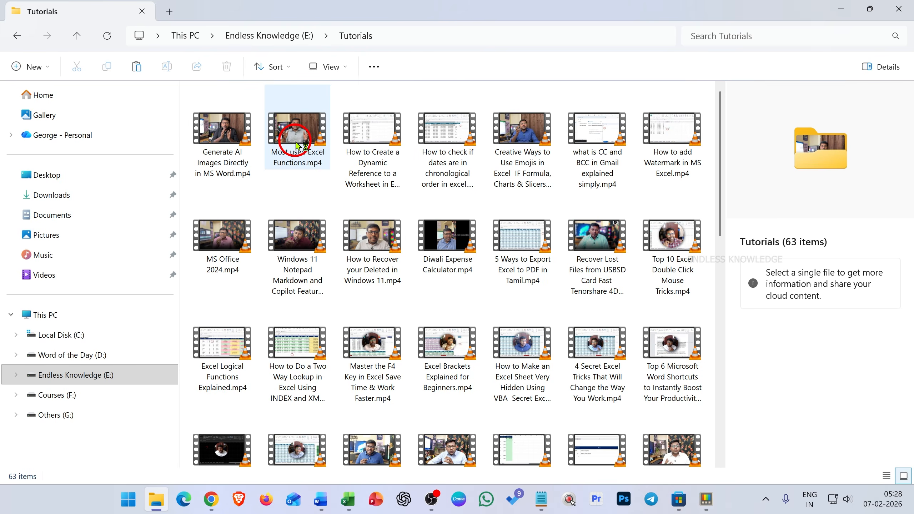
left_click(295, 142)
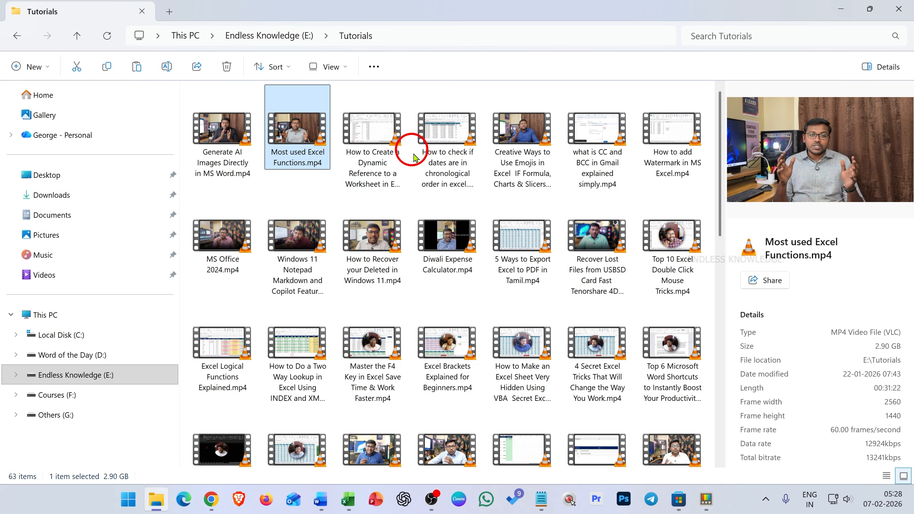
left_click(346, 183)
left_click(221, 130)
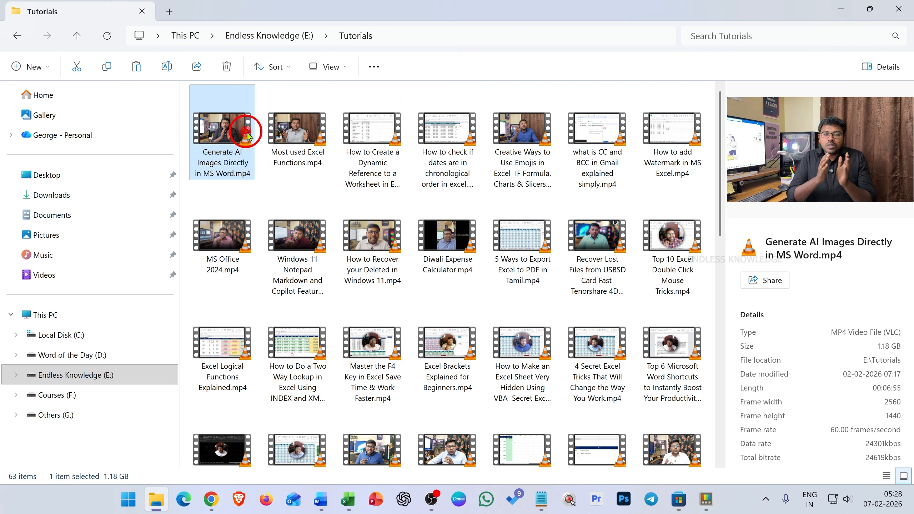
left_click(312, 134)
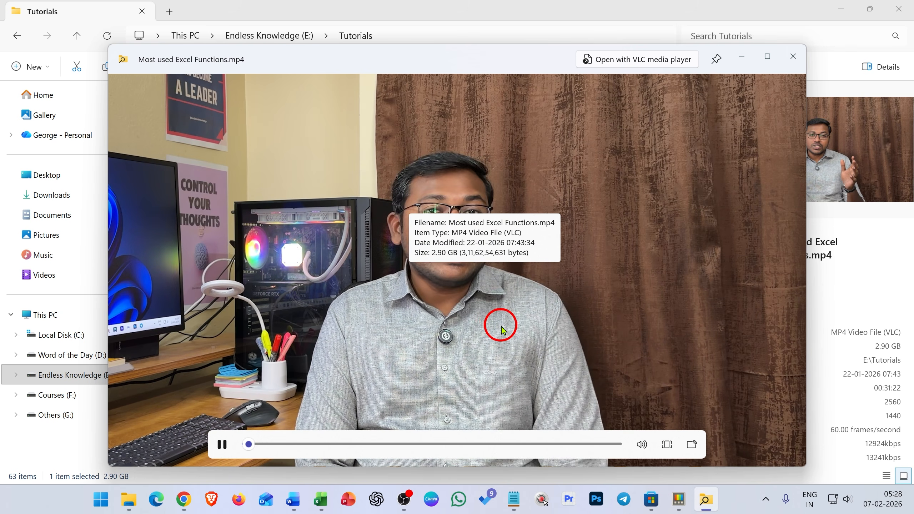
left_click(222, 444)
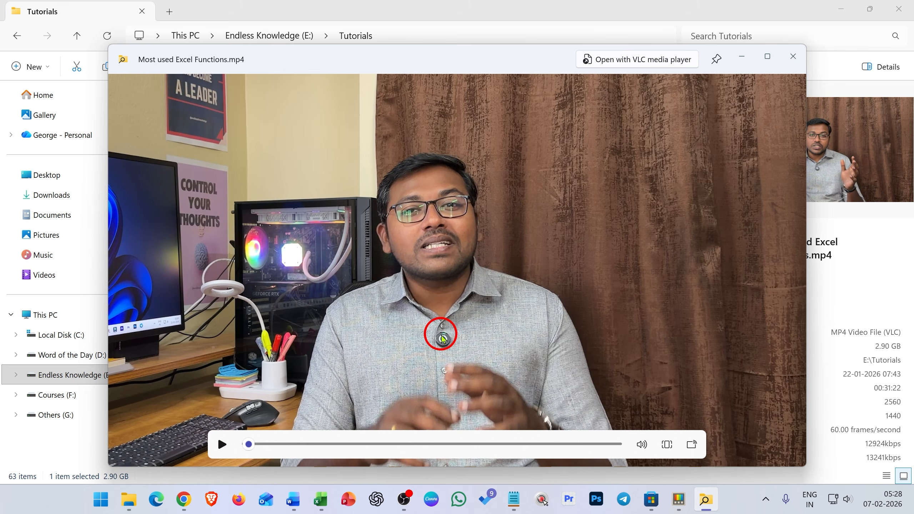
Browse the Peek preview through the following videos to what is CC and BCC in Gmail explained simply.mp4, and close it.
key("Right")
key("Right")
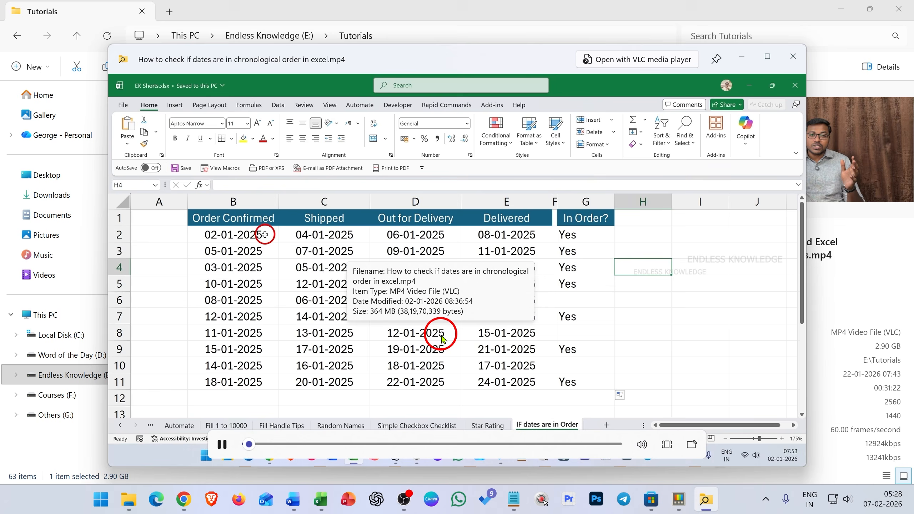
key("Right")
key("Right")
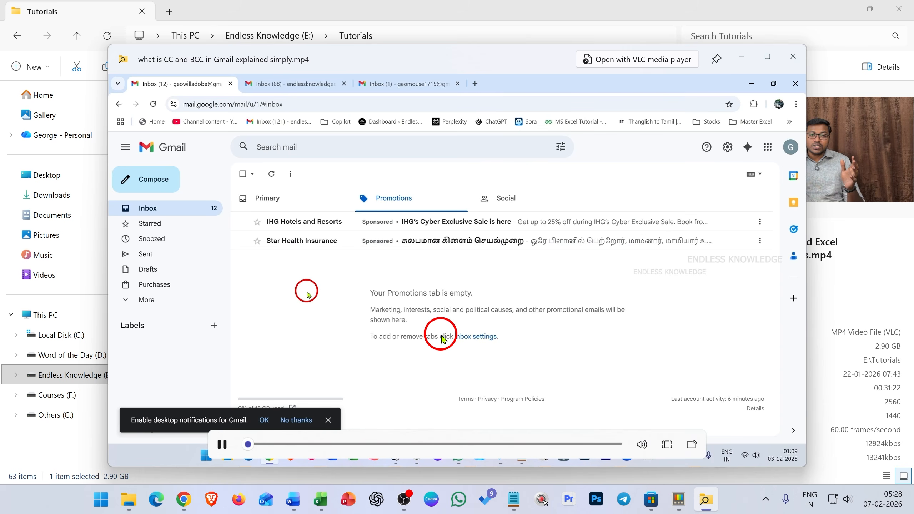
left_click(791, 58)
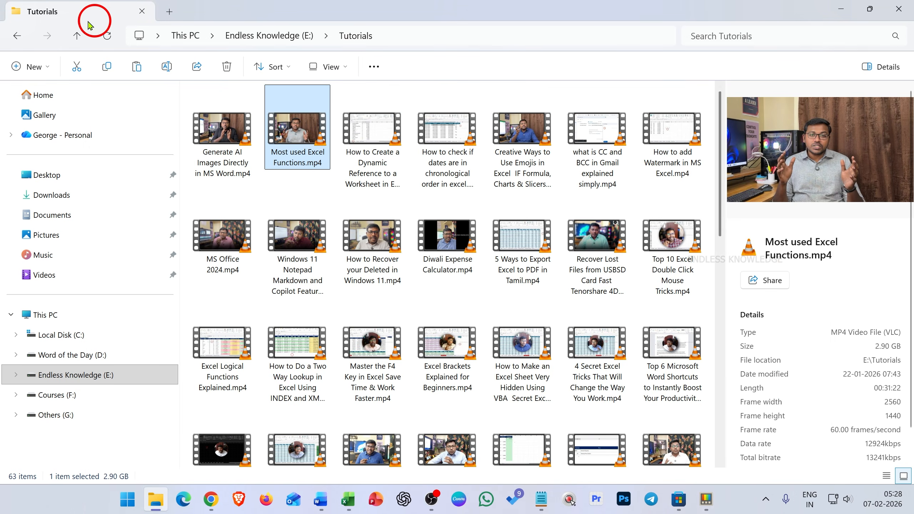
Return to the Endless Knowledge (E:) drive, preview Knowledge Description.docx with Peek, and look through its text.
left_click(18, 34)
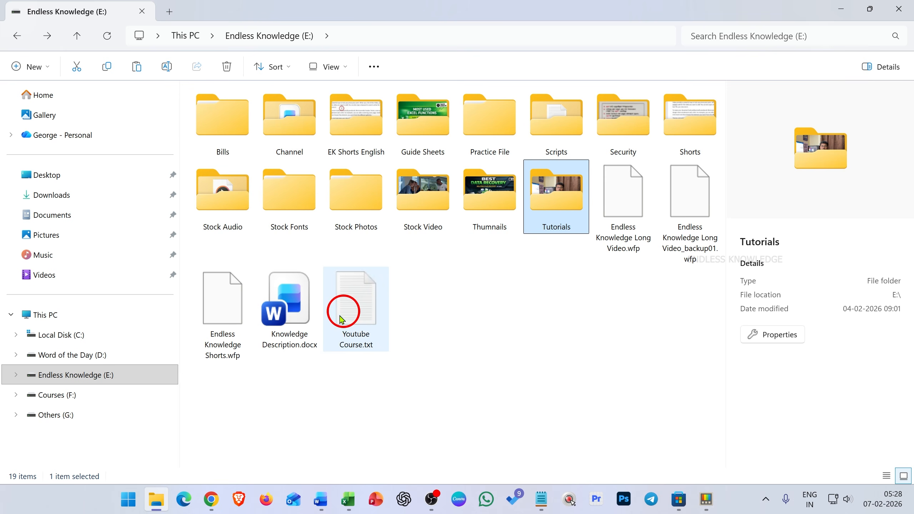
left_click(303, 299)
key("ctrl+space")
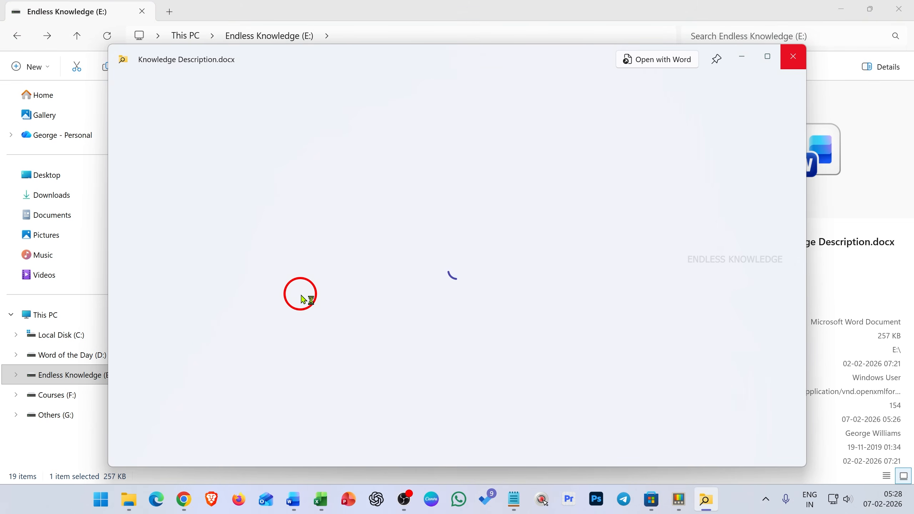
scroll(367, 270, "down", 5)
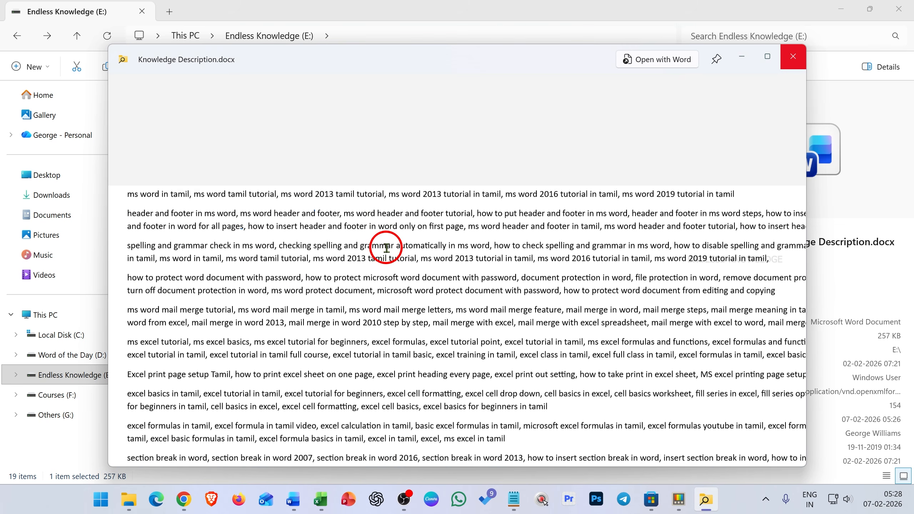
scroll(386, 248, "down", 12)
Open the previewed Knowledge Description.docx in Word from Peek, and minimize the Word window.
left_click(666, 63)
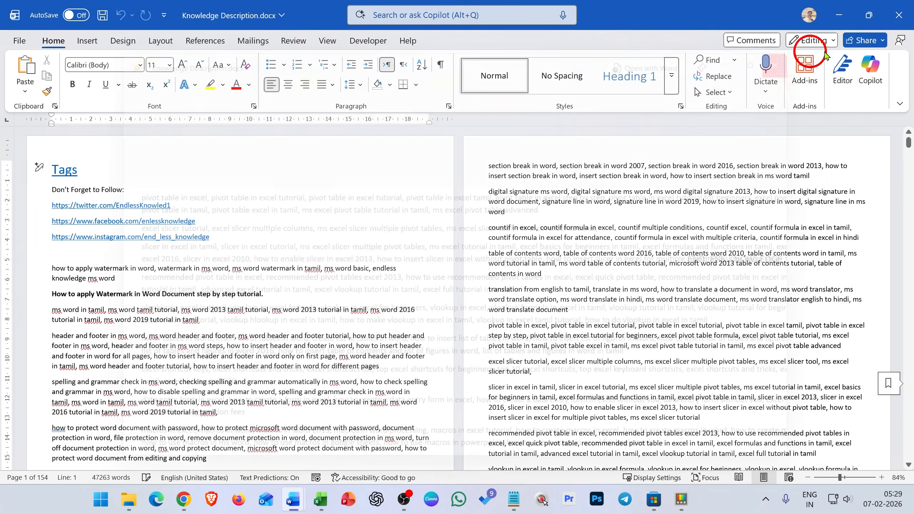
left_click(838, 15)
left_click(838, 15)
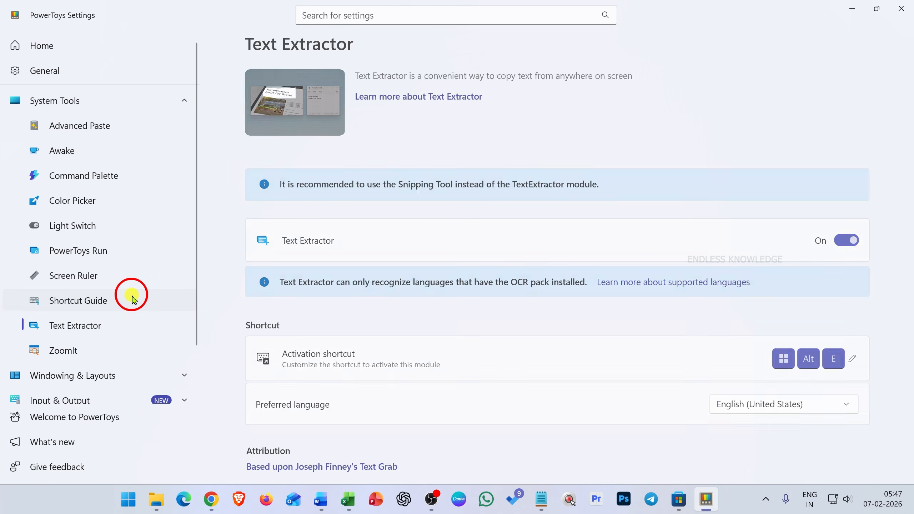
Open the Shortcut Guide page in PowerToys Settings, display the Windows shortcut overlay to examine it, and close the overlay.
left_click(133, 299)
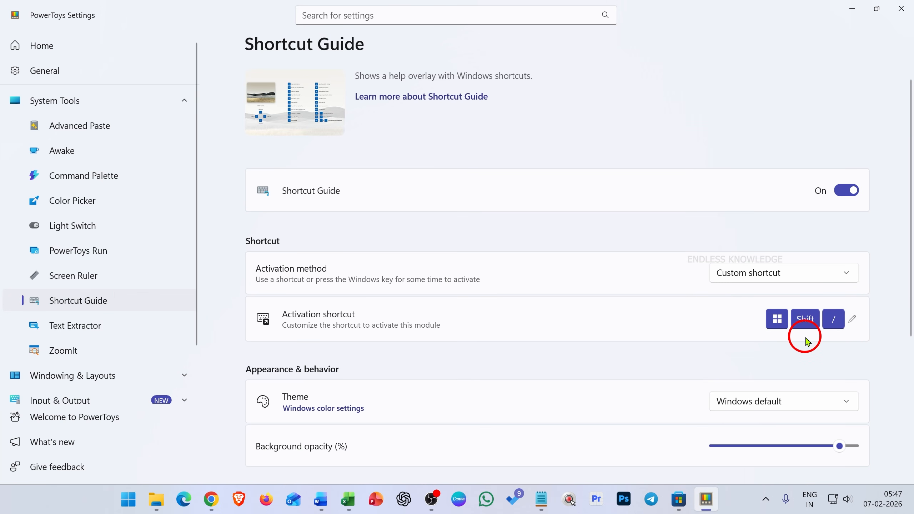
key("super+shift+slash")
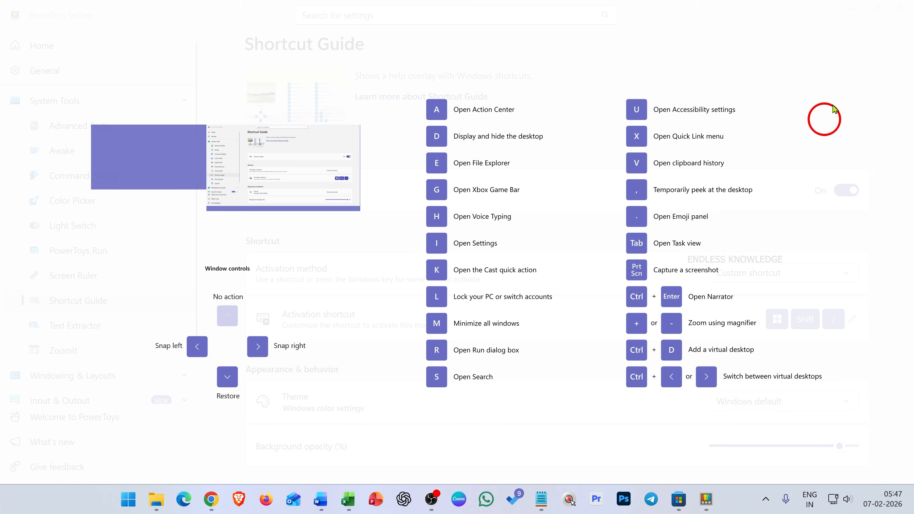
left_click(772, 46)
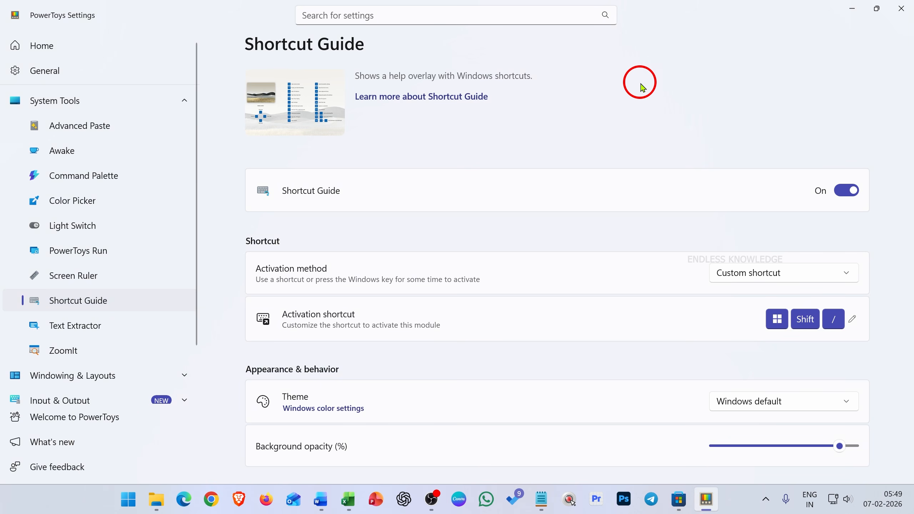
Snap PowerToys Settings to the right half, File Explorer's Smile folder to the lower-left quarter, and Excel to the upper-left quarter.
key("super+Right")
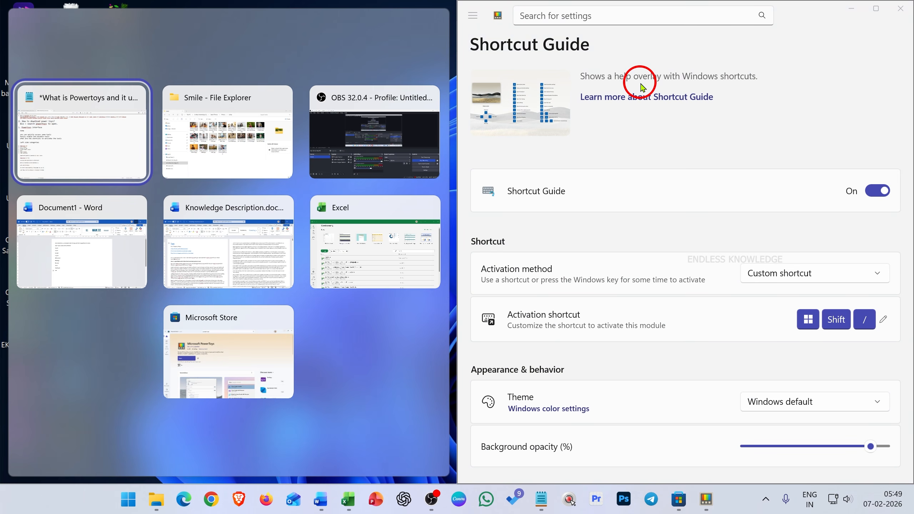
key("Escape")
key("alt+Tab")
key("alt+Tab")
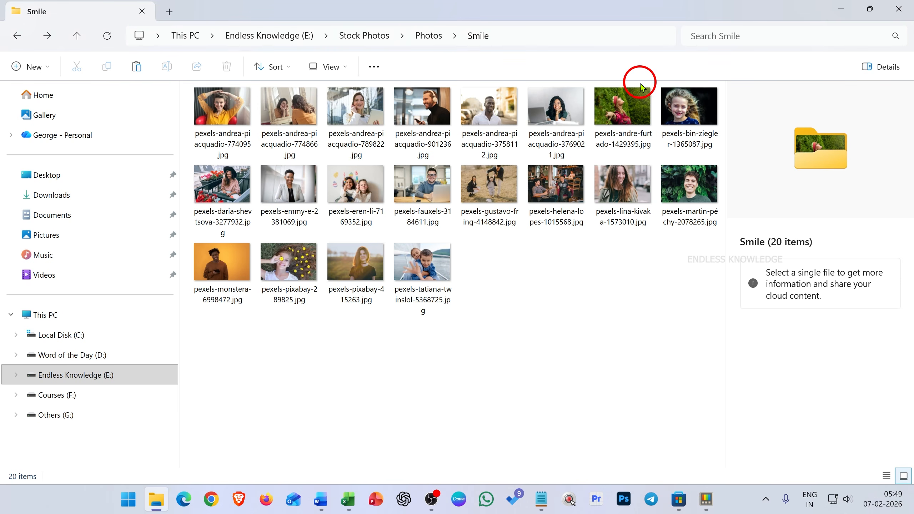
key("super+Down")
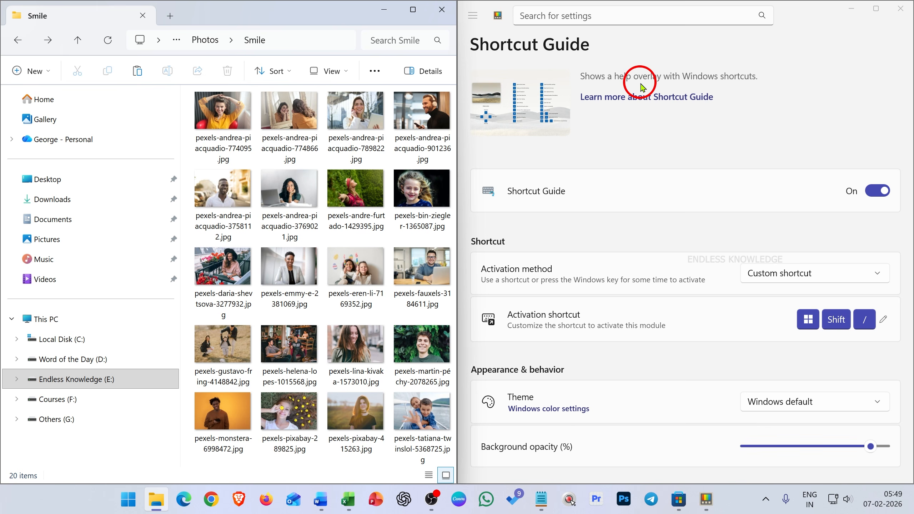
key("super+Down")
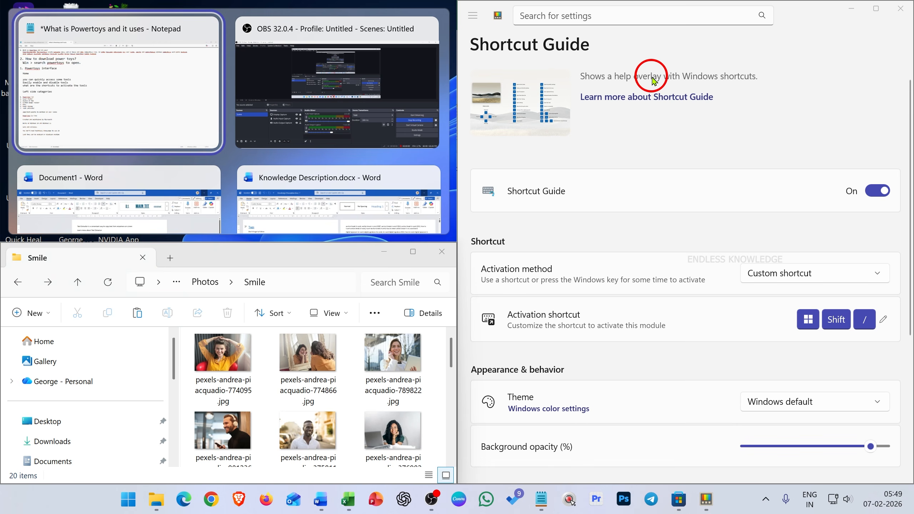
left_click(752, 119)
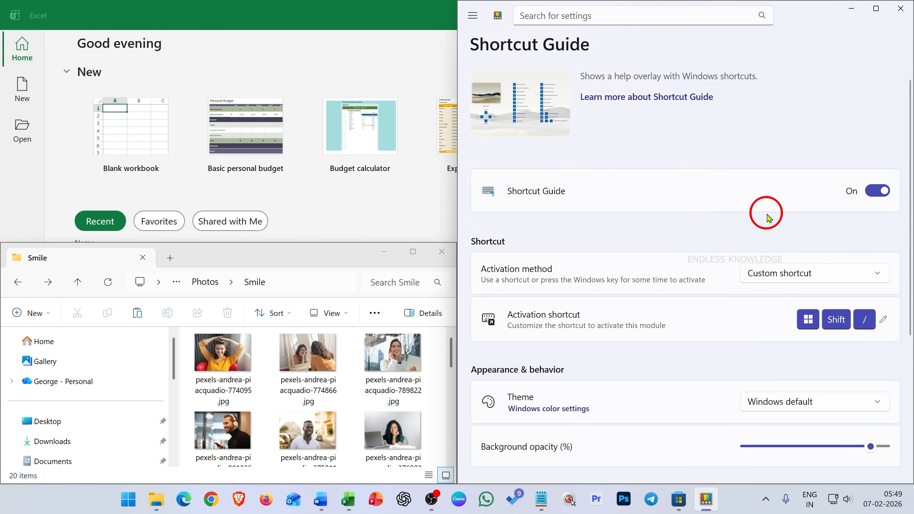
Display the Shortcut Guide overlay for the snapped PowerToys Settings window, and again for File Explorer's This PC window.
key("super+shift+slash")
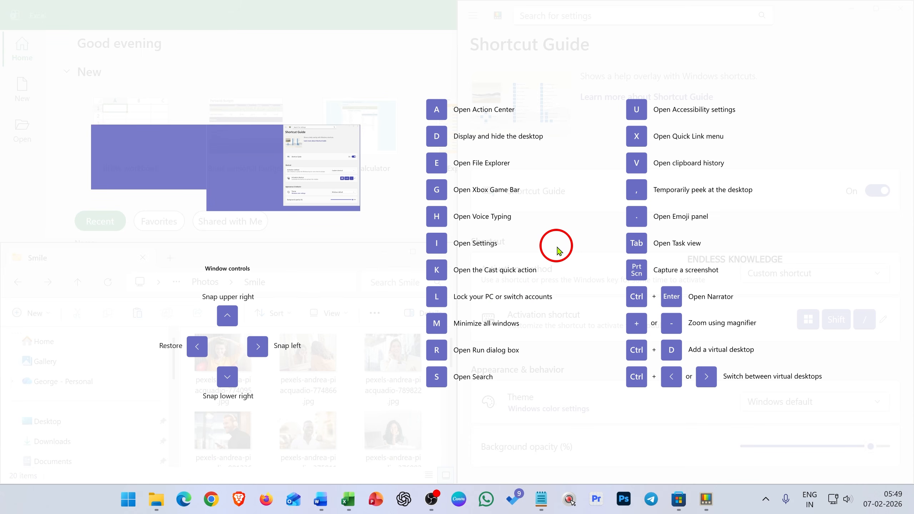
key("Escape")
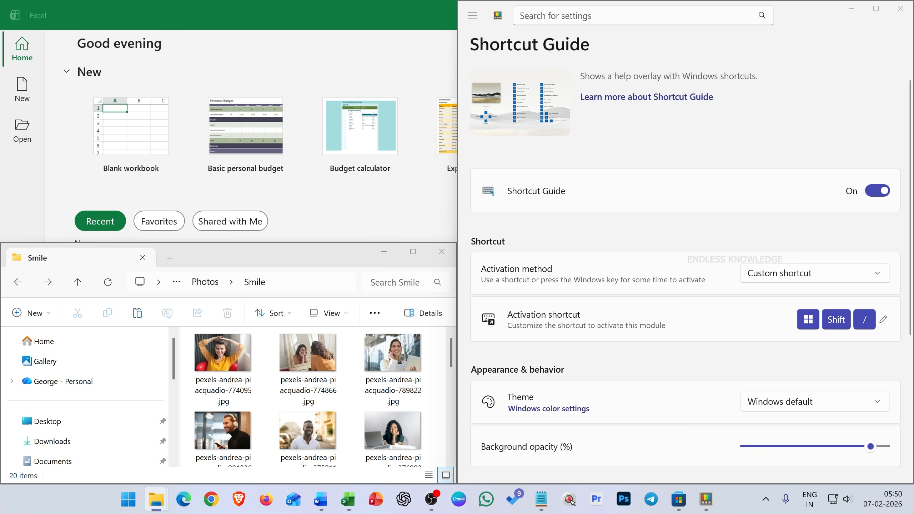
left_click_drag(0, 151, 580, 1)
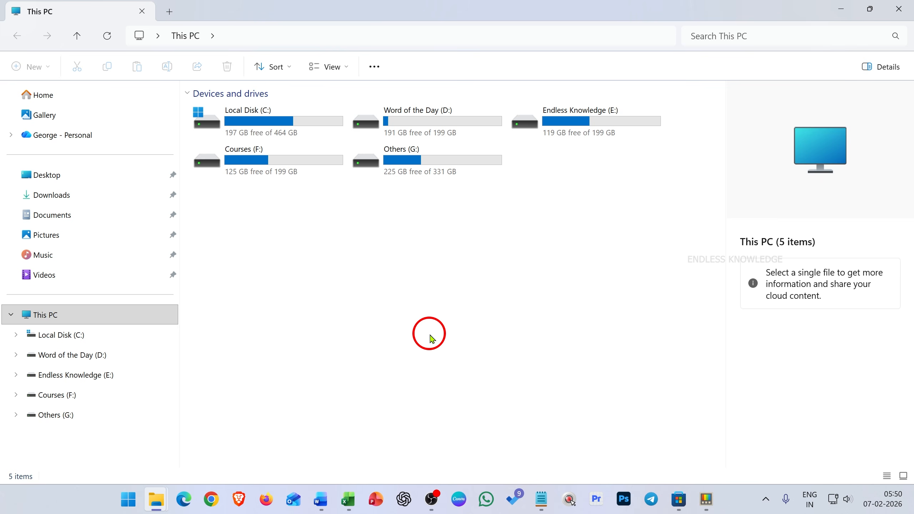
key("super")
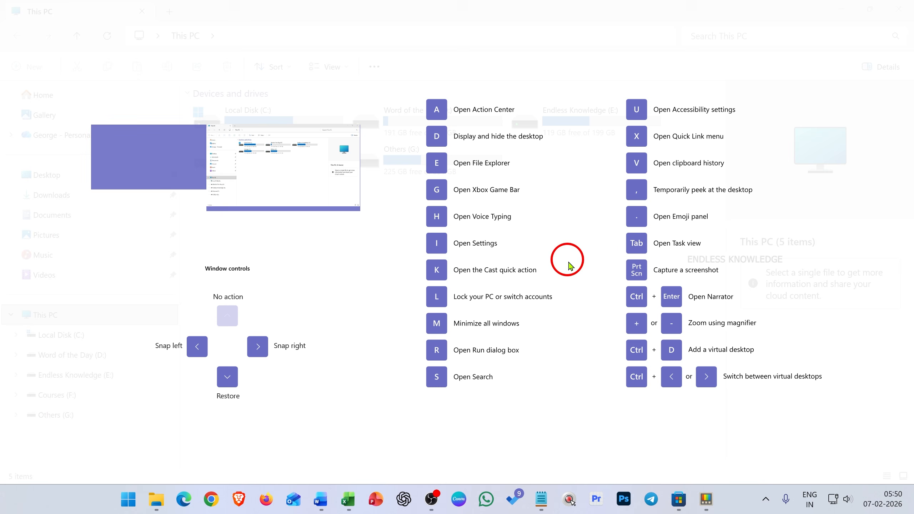
Switch to PowerToys Settings, maximize its window, and view the All apps list in the PowerToys quick access flyout before closing it.
left_click(705, 499)
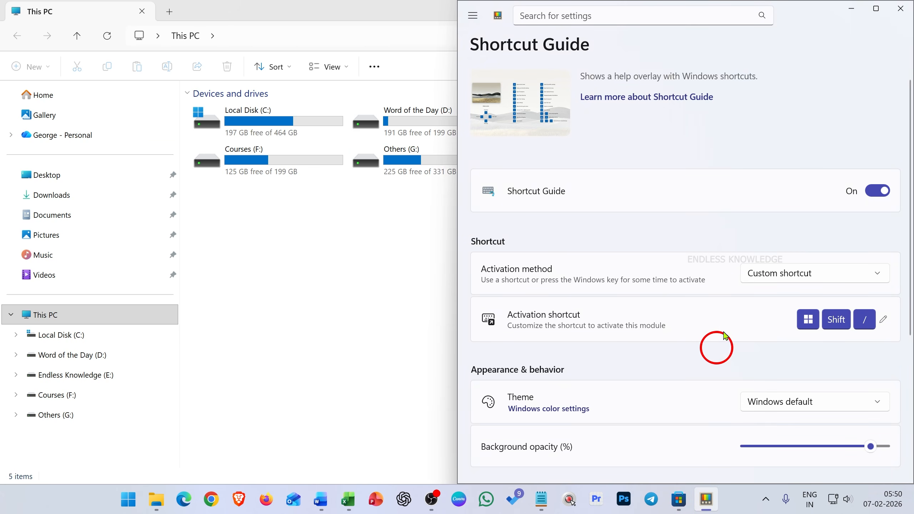
left_click(876, 9)
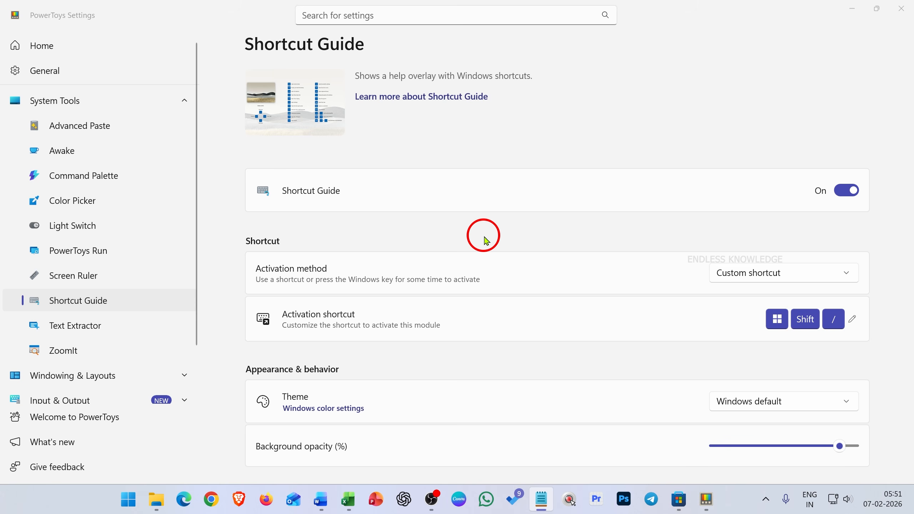
left_click(766, 499)
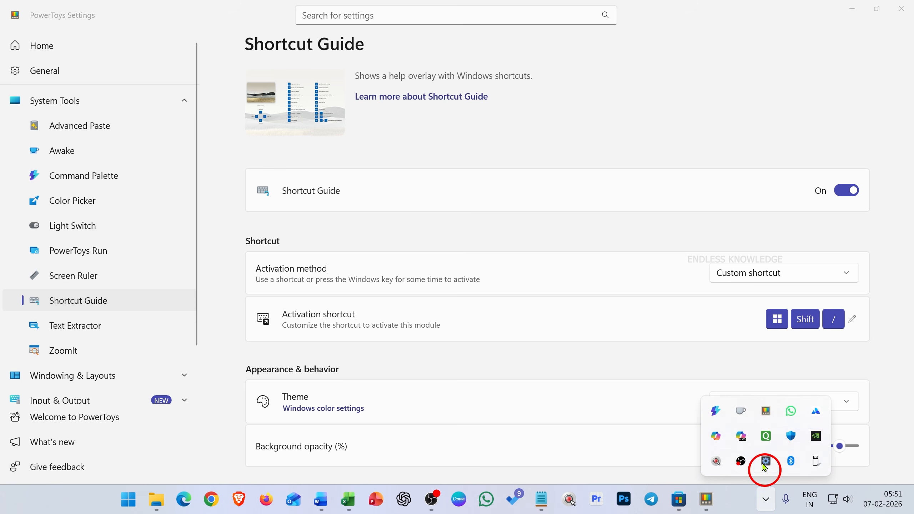
left_click(766, 411)
left_click(875, 192)
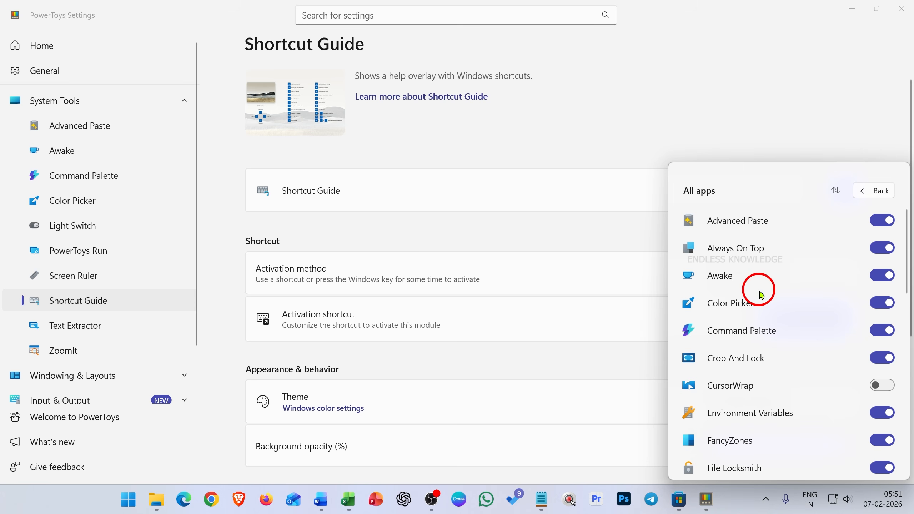
left_click(694, 82)
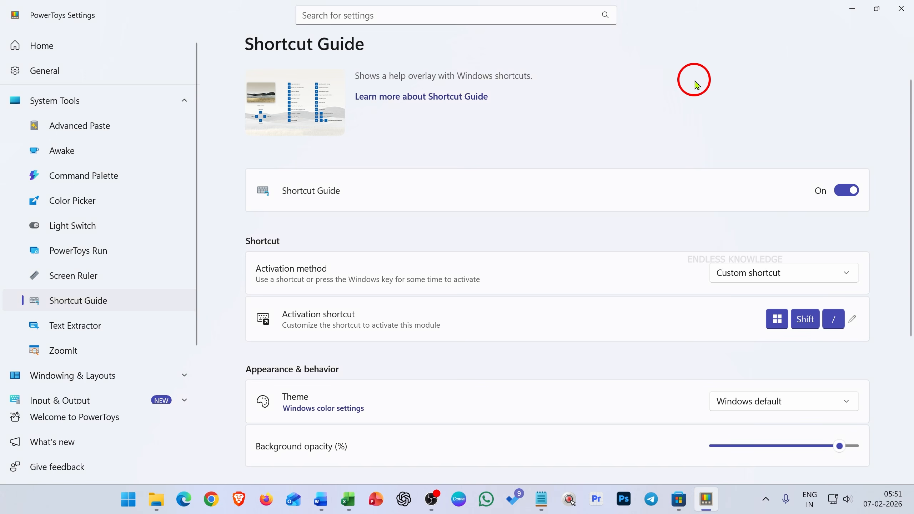